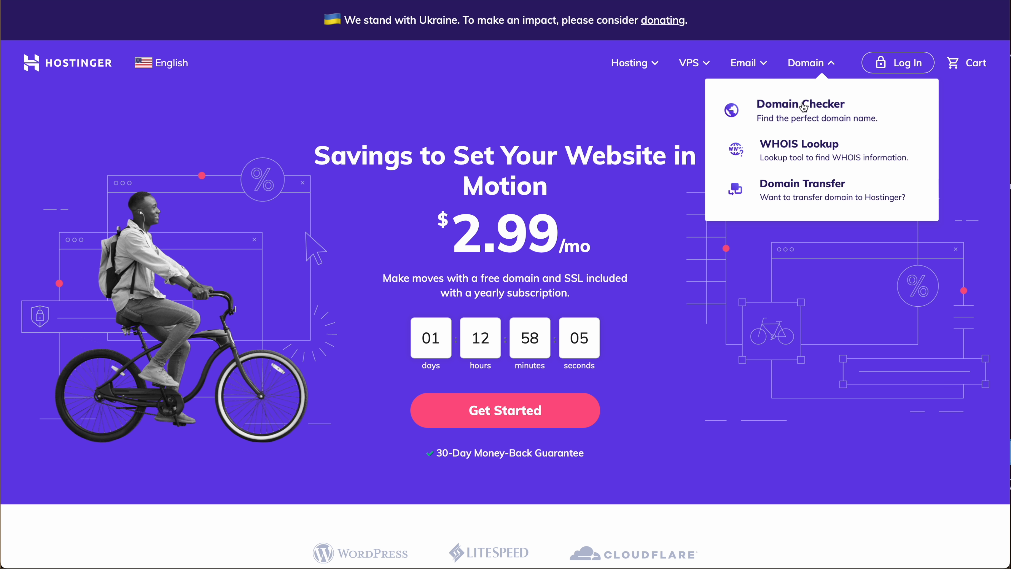
Step: Look up amazingfreewebsite.com with the domain checker and add it to the cart, continuing to checkout
left_click(413, 217)
type("amazingfreewebsite.com")
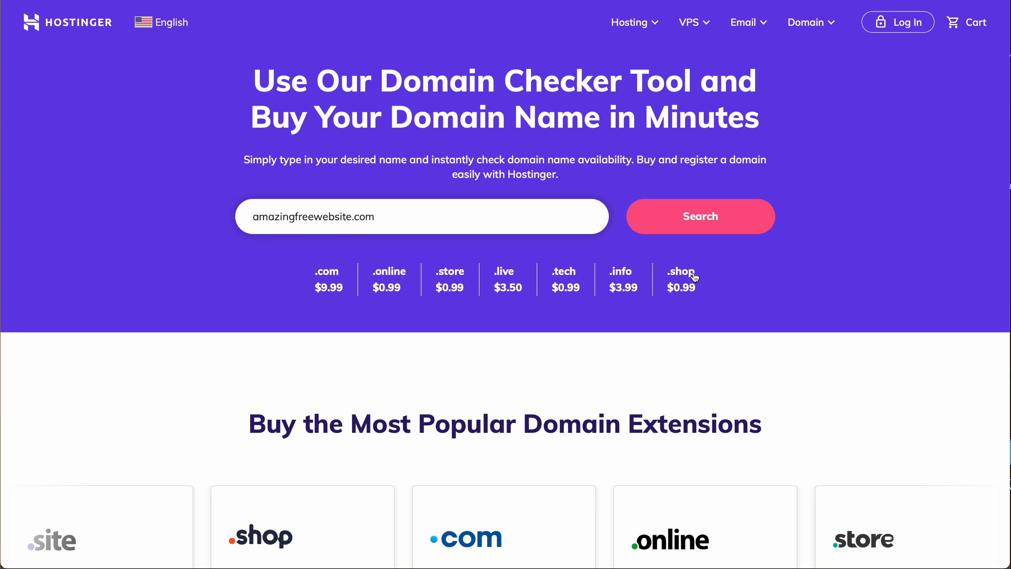
left_click(735, 224)
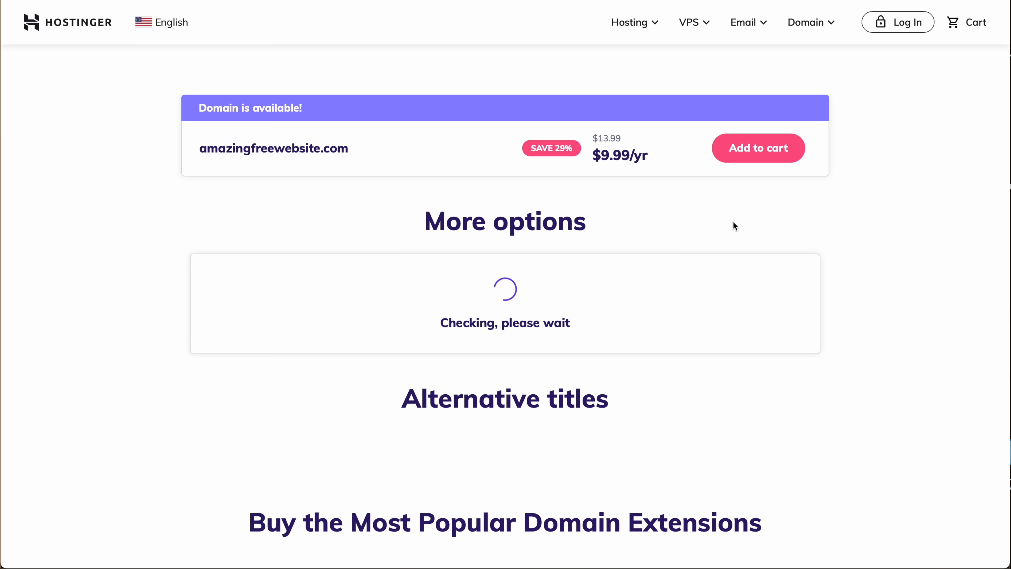
left_click(761, 157)
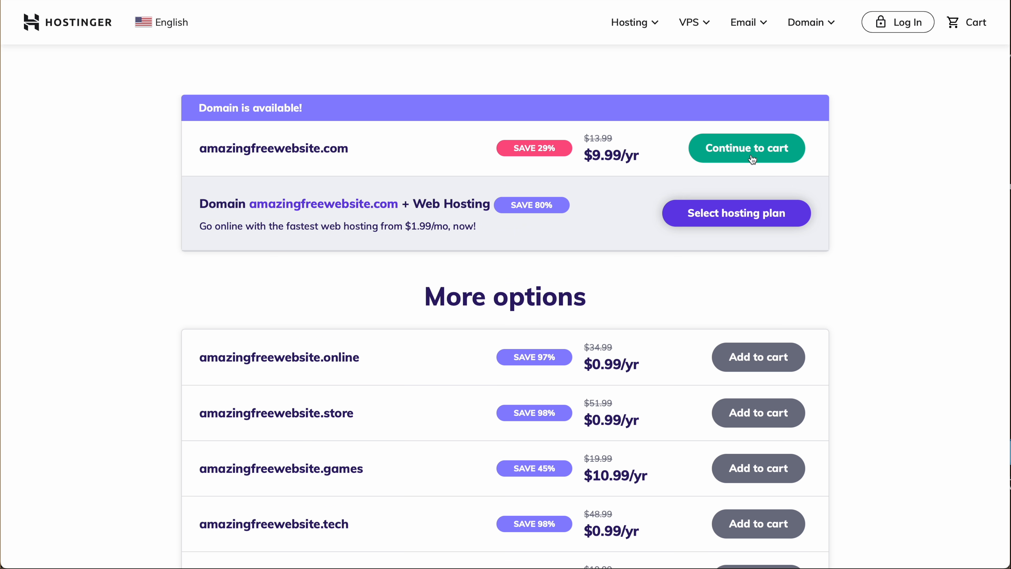
left_click(752, 148)
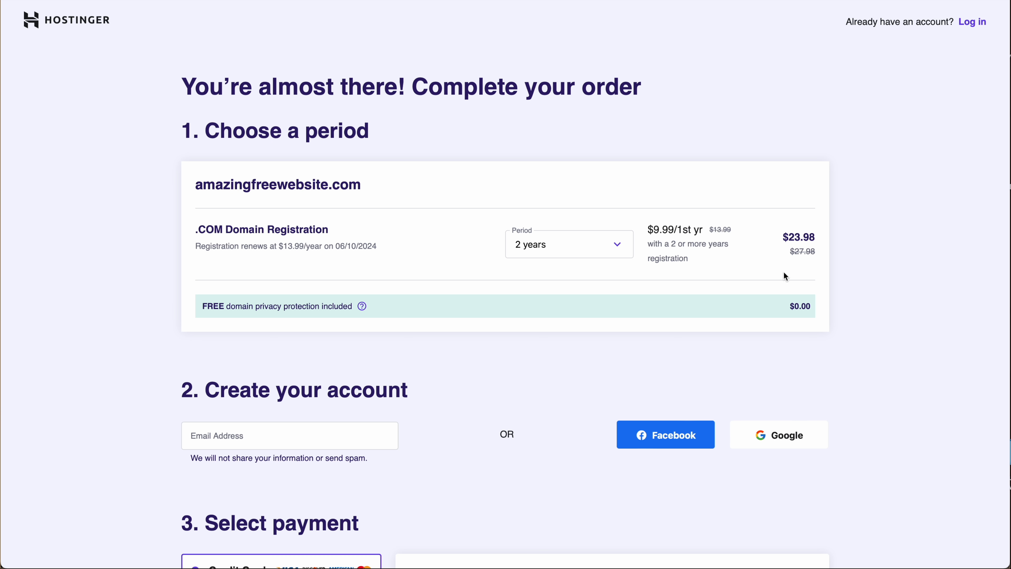
Step: Set the .COM domain registration period to 1 year in the order
left_click(613, 248)
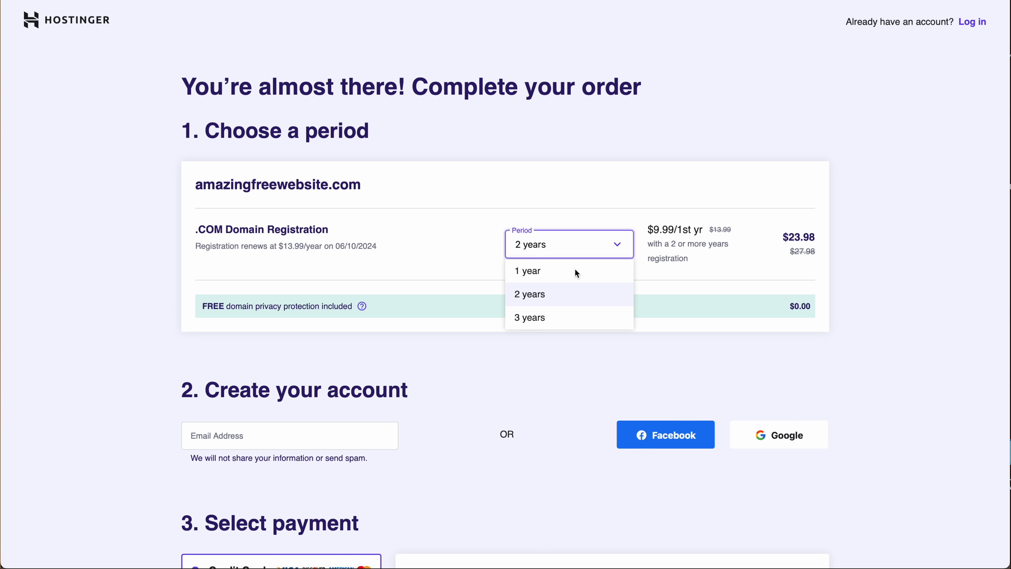
left_click(565, 273)
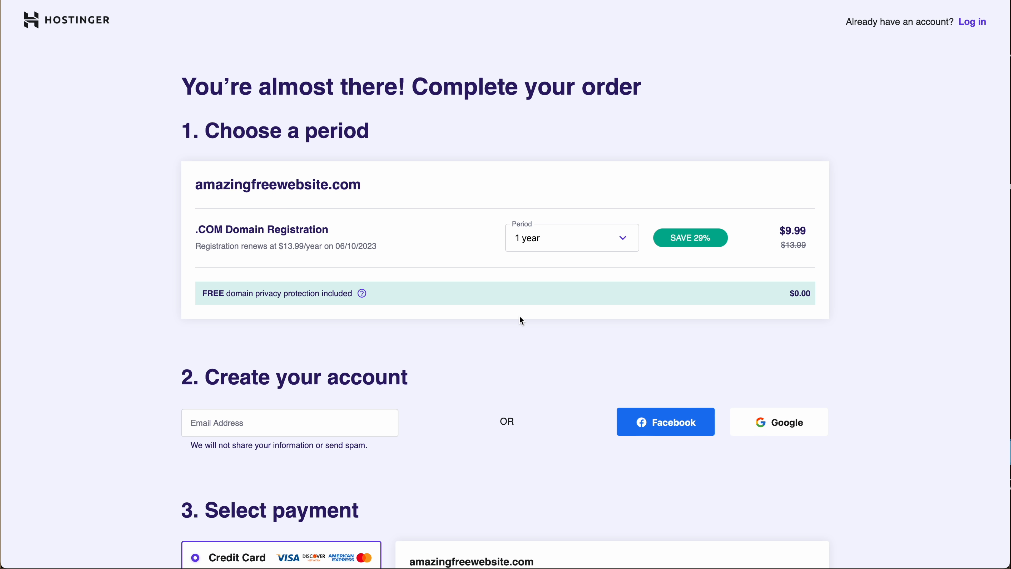
scroll(519, 315, "down", 4)
left_click(340, 293)
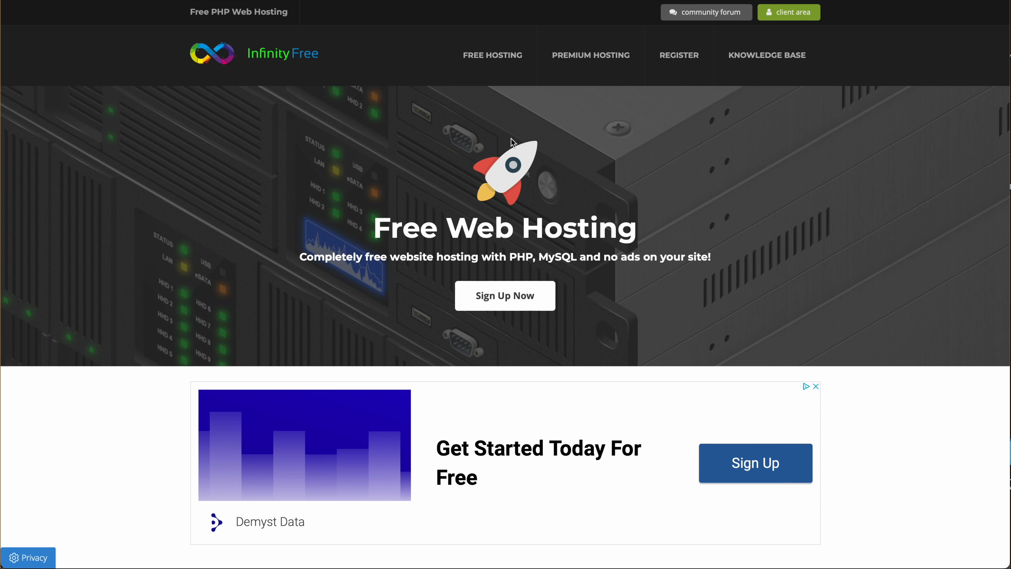
Step: On InfinityFree, open the free account sign-up form and fill in the email address
left_click(491, 64)
left_click(528, 303)
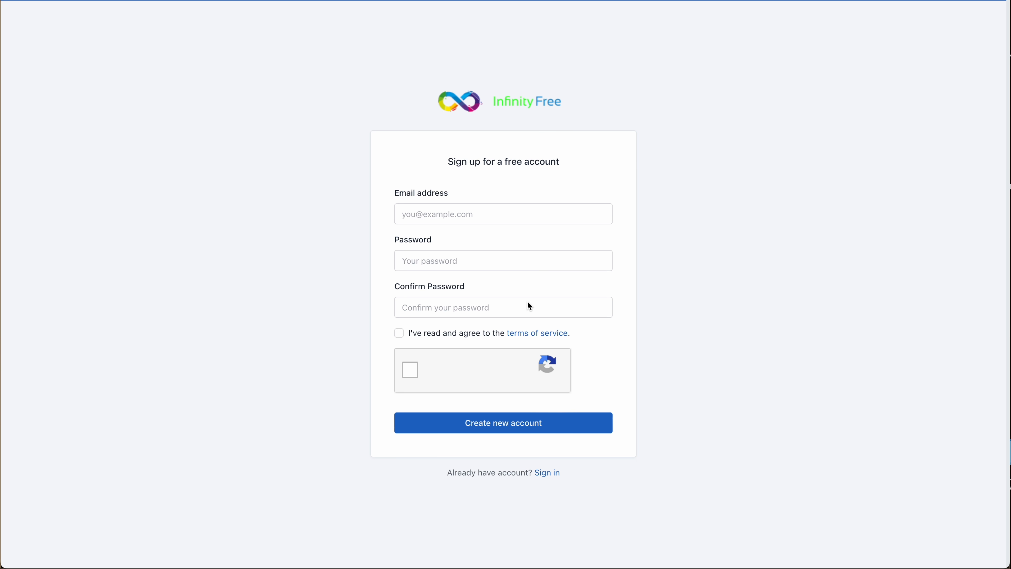
left_click(519, 214)
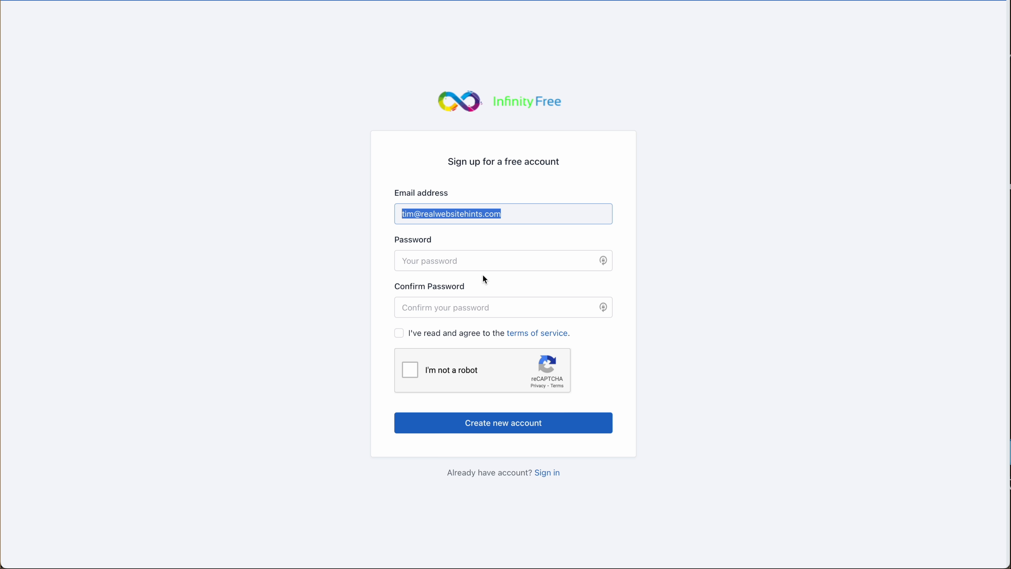
left_click(479, 263)
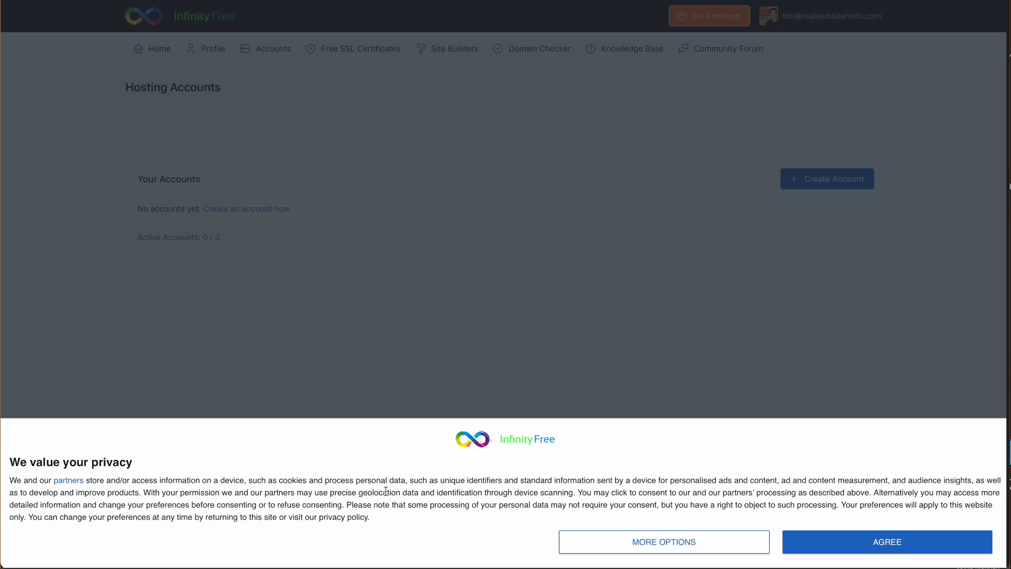
Step: Accept the privacy notice and start a new hosting account using the Custom Domain type
left_click(879, 550)
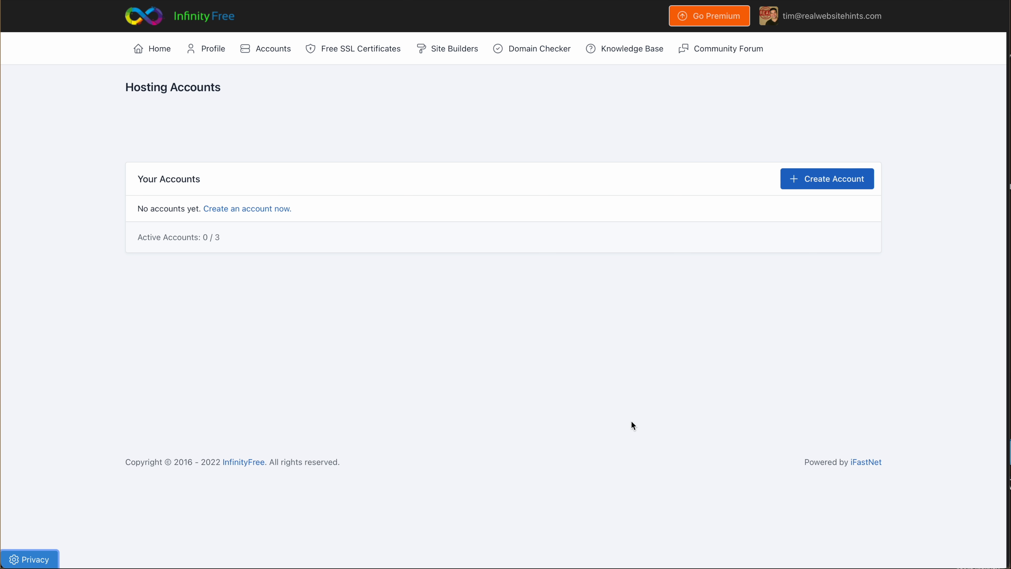
left_click(842, 184)
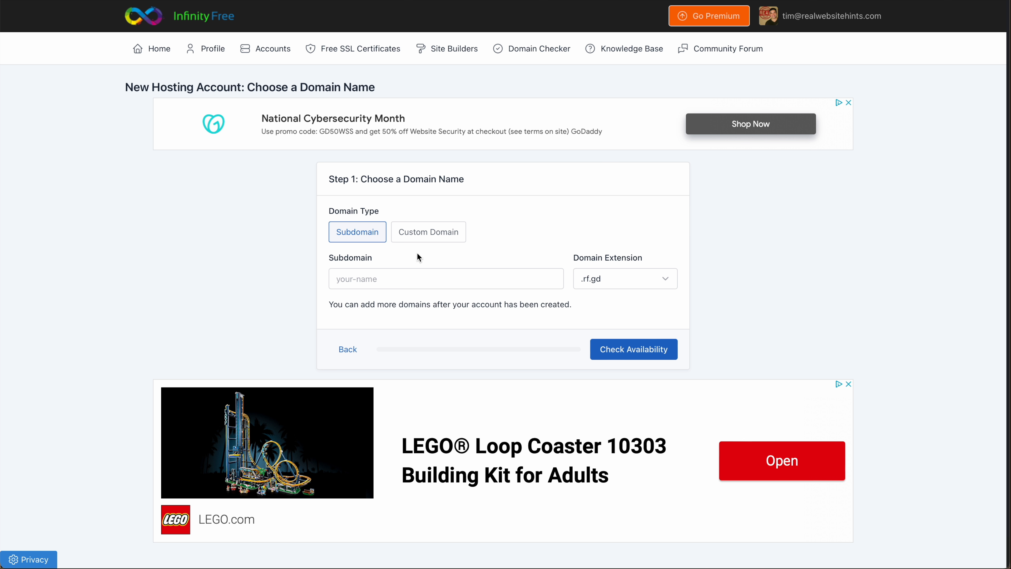
left_click(434, 233)
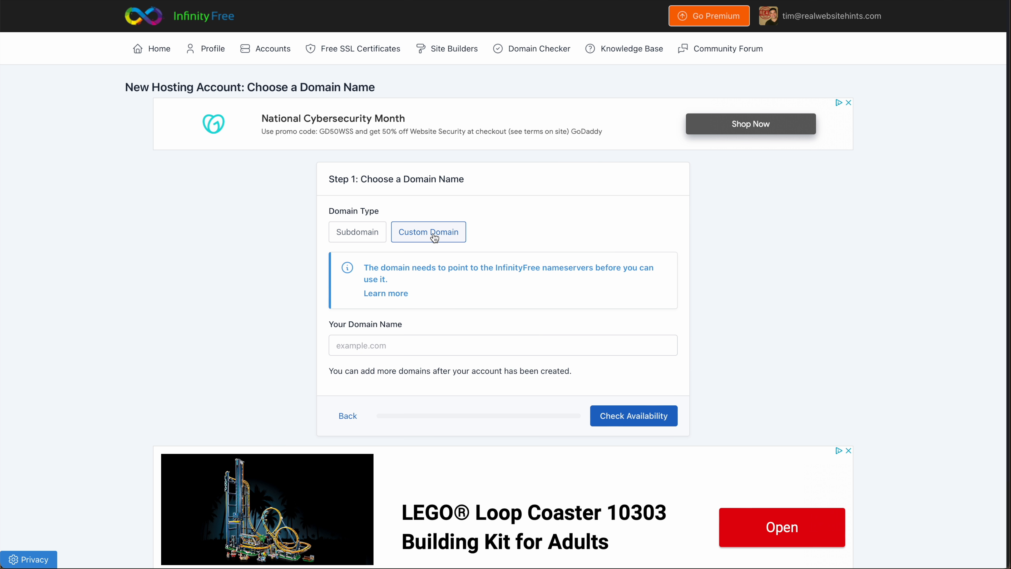
Step: Open the linked guide and examine how to point a domain to the InfinityFree nameservers
left_click(384, 294)
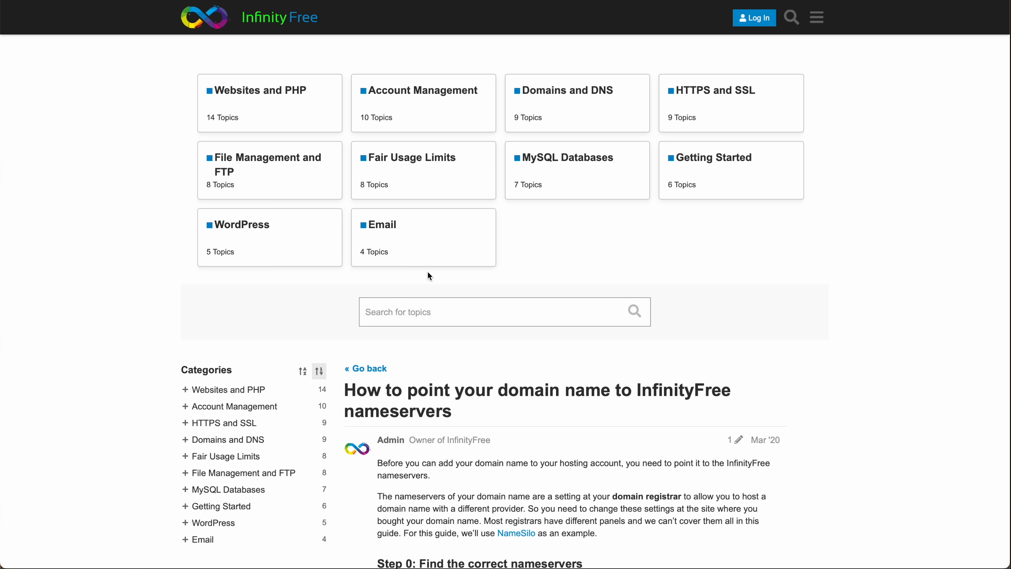
scroll(543, 266, "down", 8)
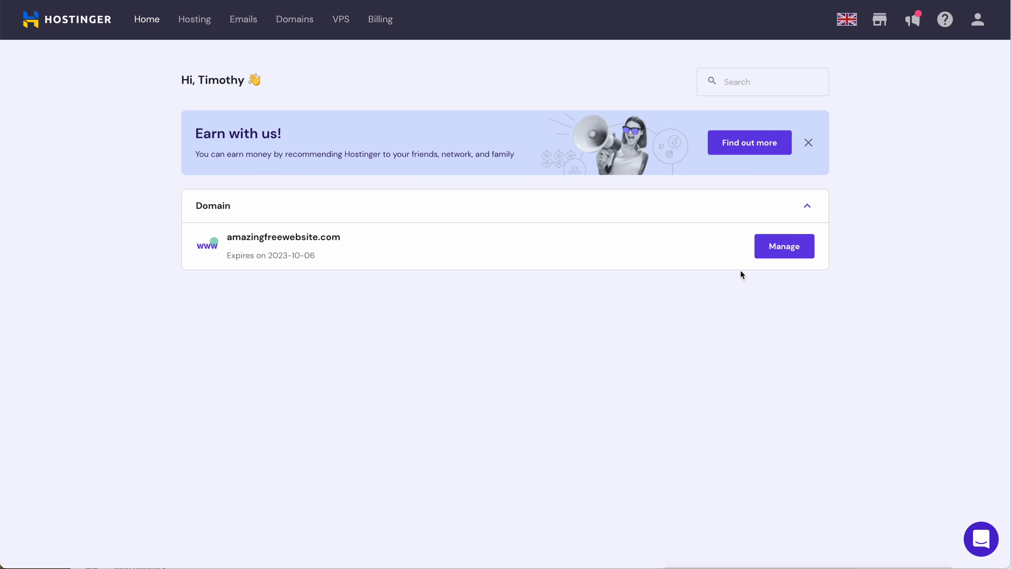
Step: In Hostinger, open the nameserver settings of amazingfreewebsite.com and choose to change the nameservers
left_click(789, 247)
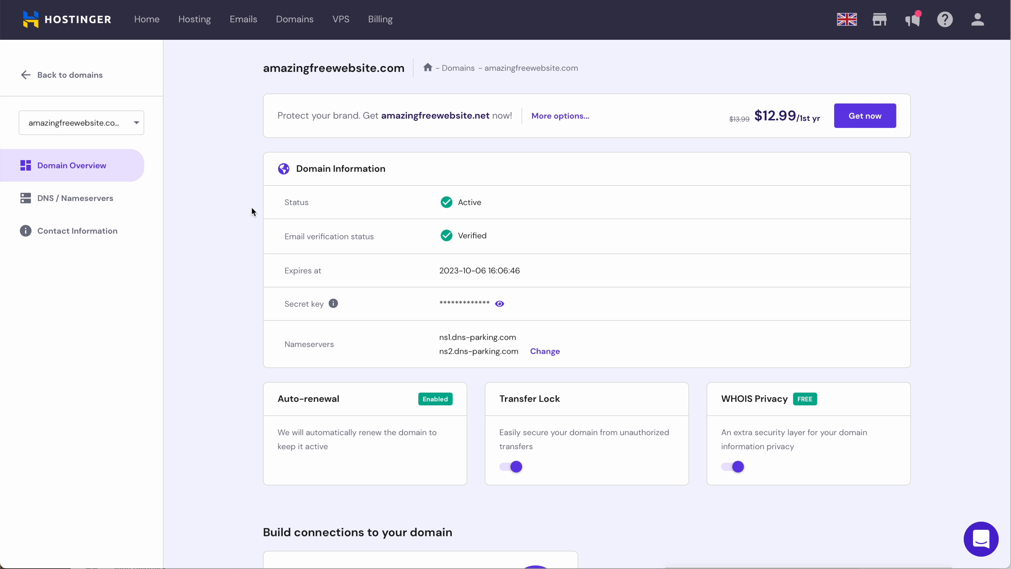
left_click(99, 201)
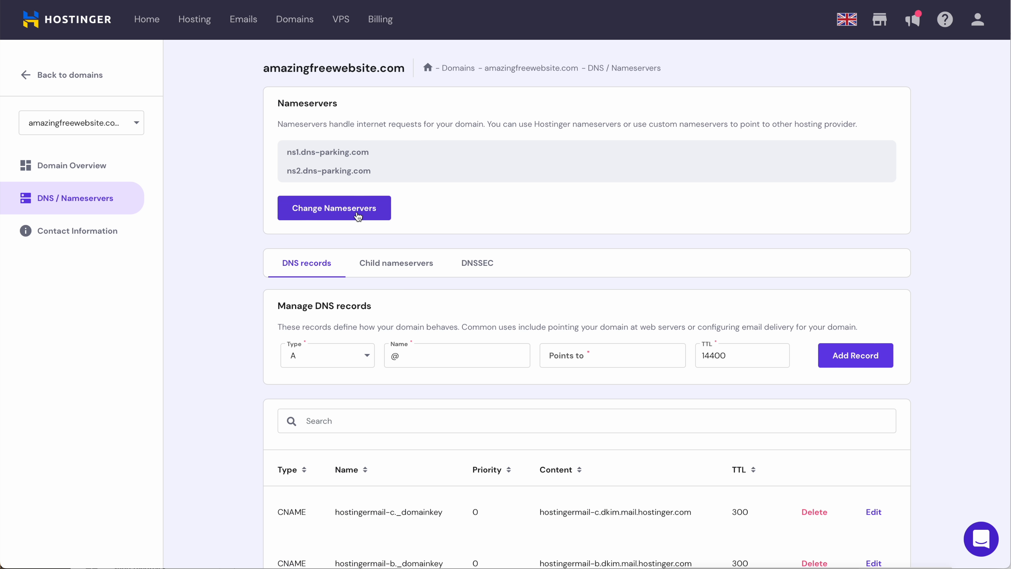
left_click(358, 215)
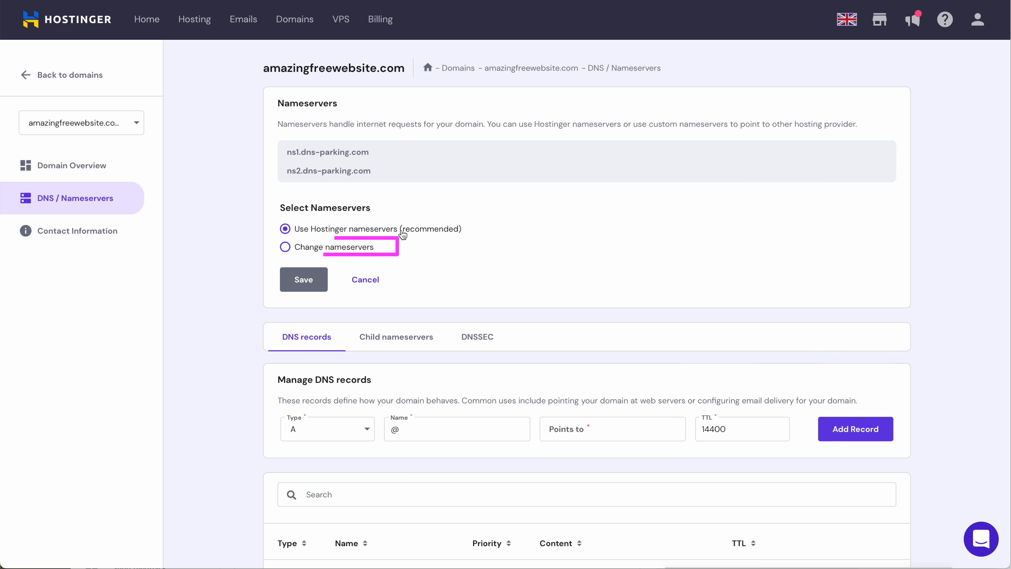
left_click(358, 253)
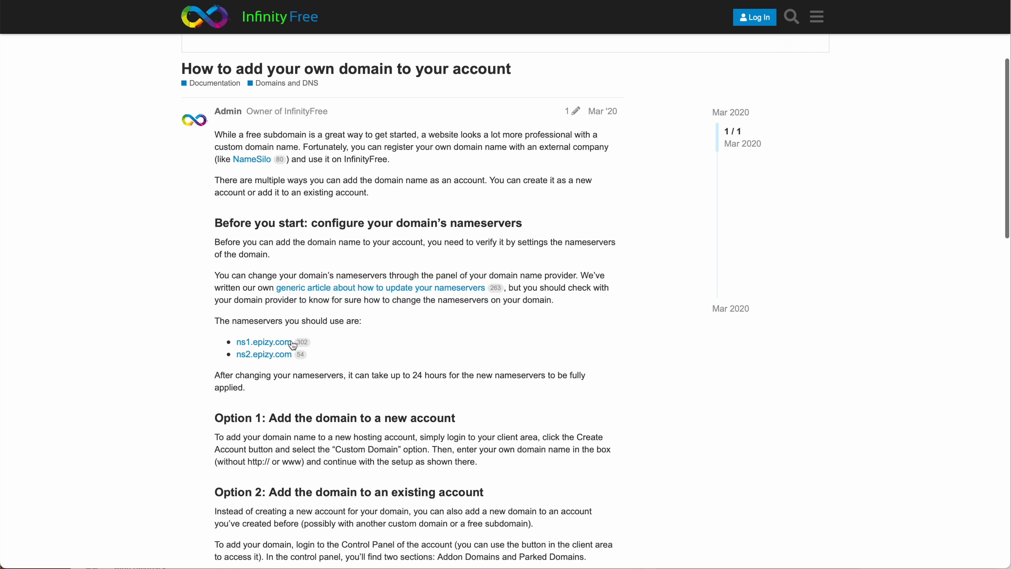
Step: Copy the ns1.epizy.com link from the InfinityFree guide and paste it over Hostinger's first nameserver
right_click(273, 343)
left_click(342, 450)
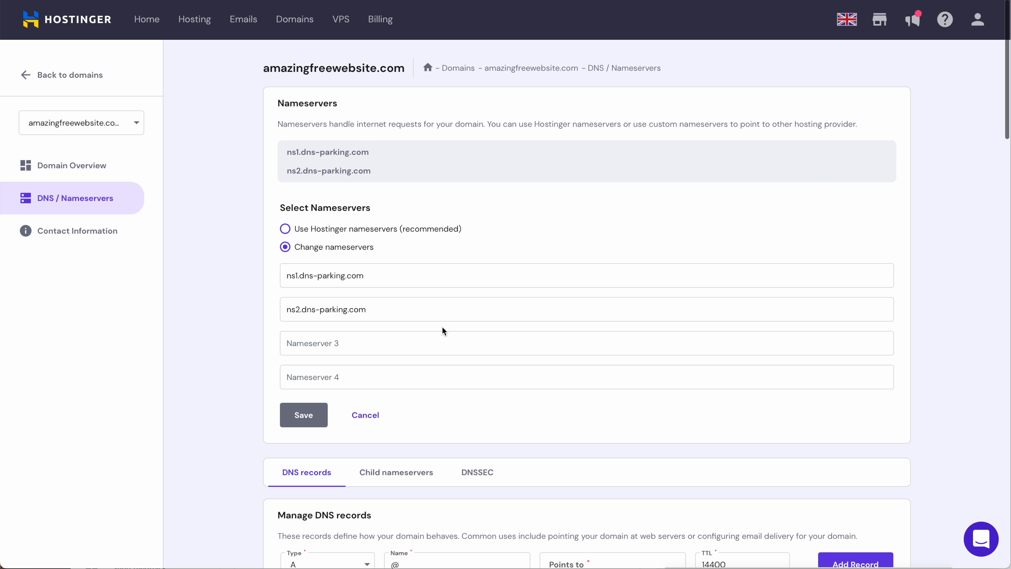
left_click(395, 276)
key("super+a")
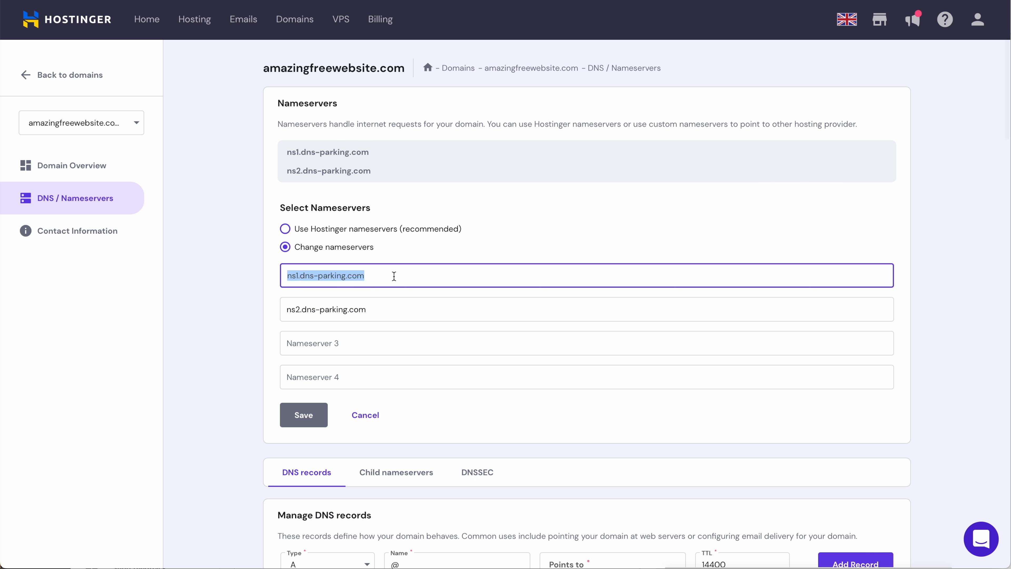
key("super+v")
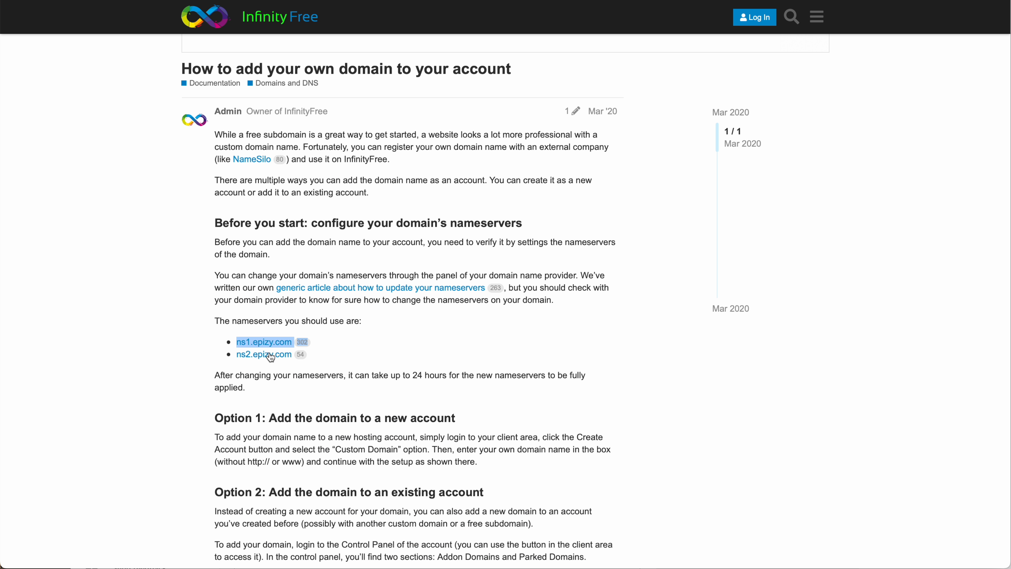
Step: Copy the ns2.epizy.com link from the InfinityFree guide and paste it over Hostinger's second nameserver
right_click(269, 354)
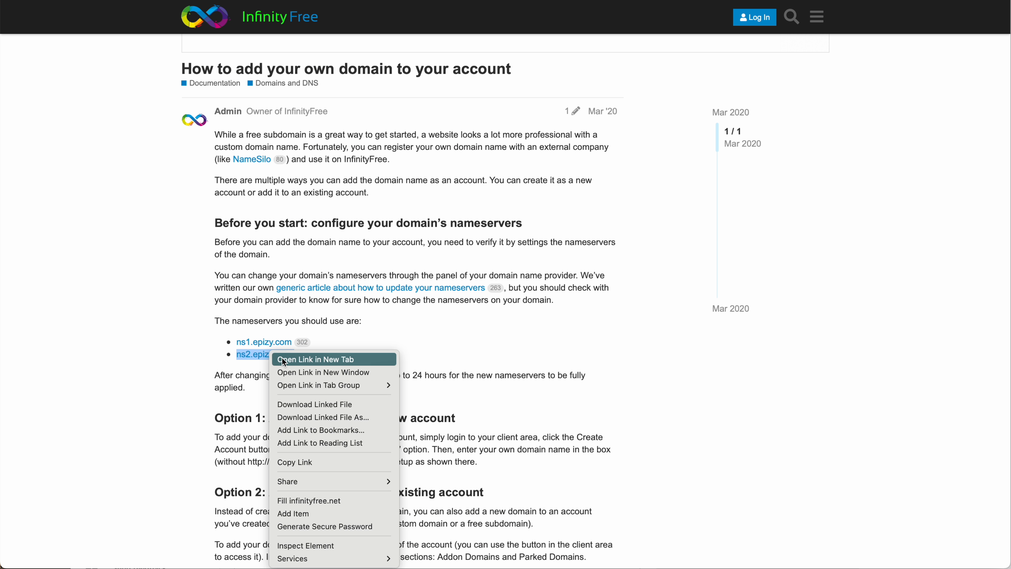
left_click(333, 462)
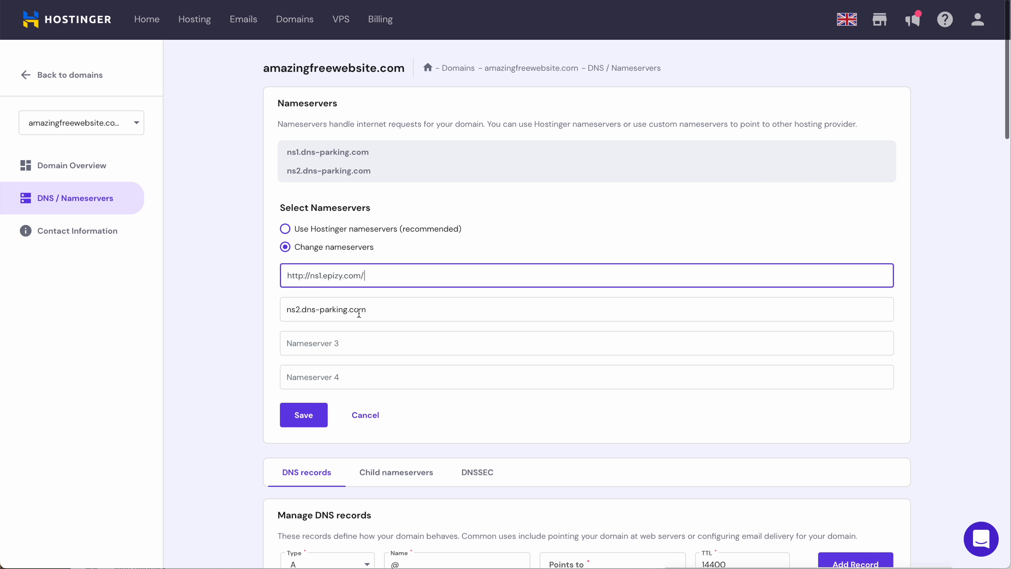
double_click(366, 313)
triple_click(365, 313)
key("ctrl+v")
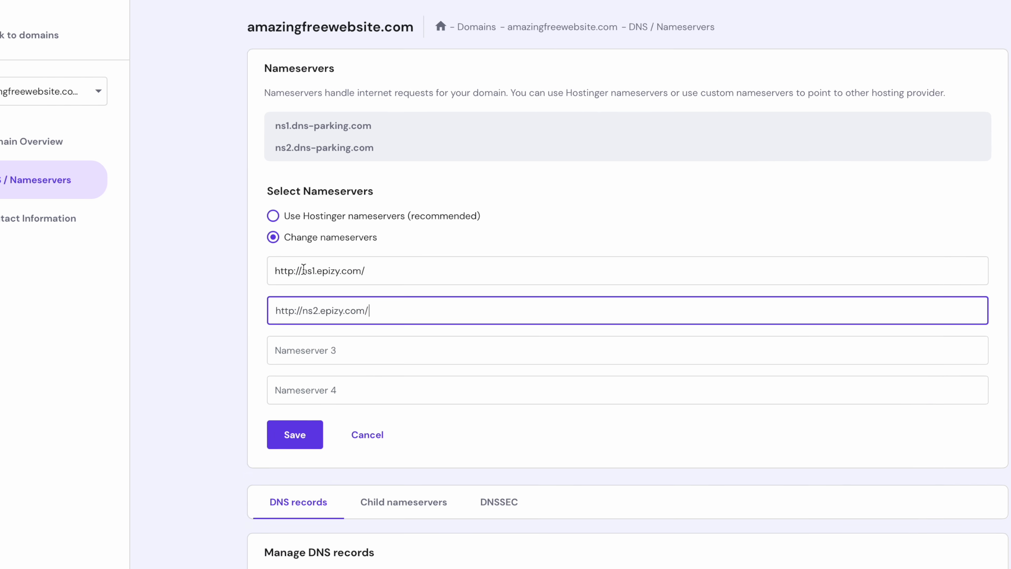
Step: Trim the pasted addresses to ns1.epizy.com and ns2.epizy.com, and save the new nameservers
left_click_drag(310, 275, 270, 275)
key("BackSpace")
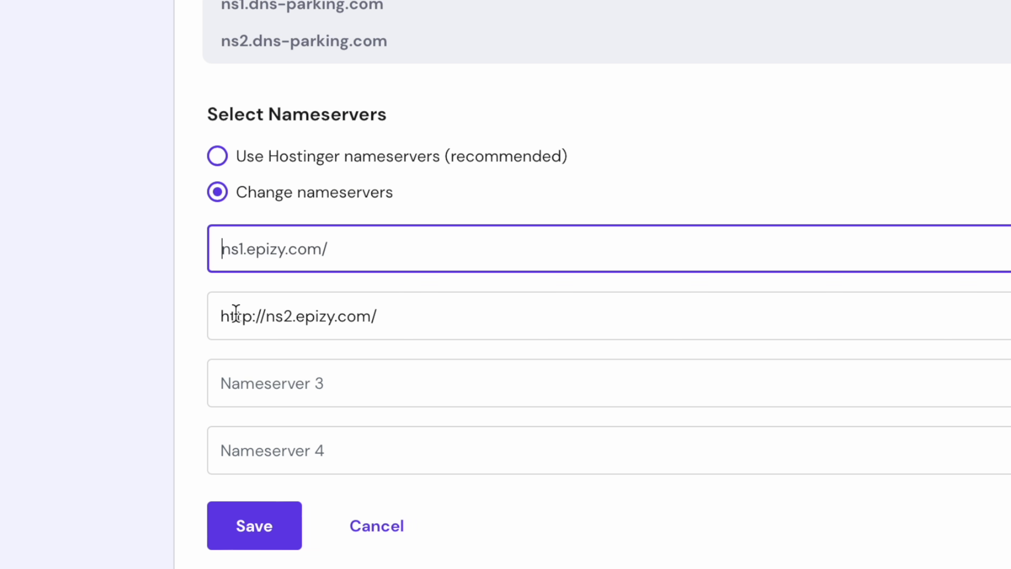
left_click_drag(266, 317, 185, 314)
key("BackSpace")
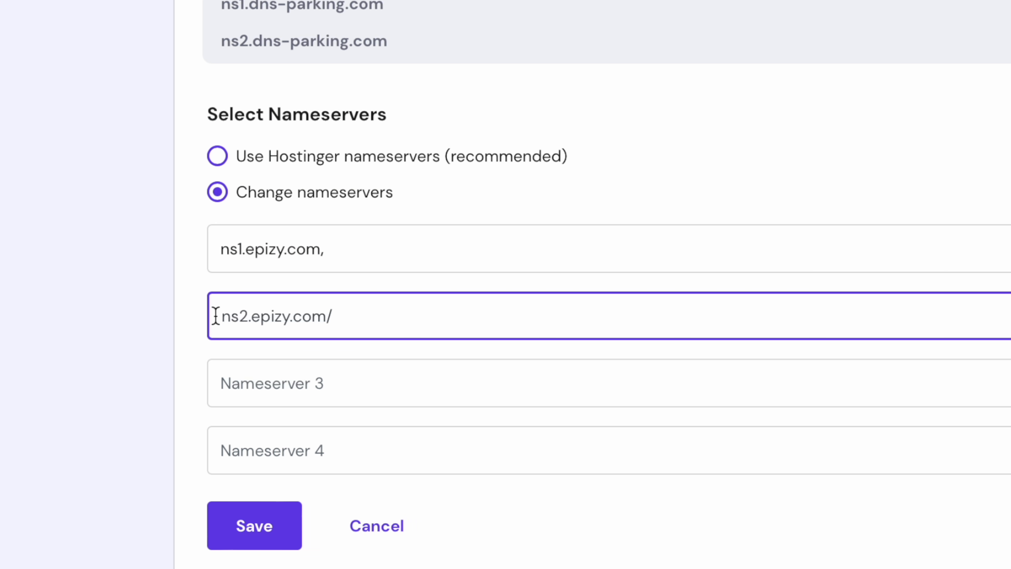
key("BackSpace")
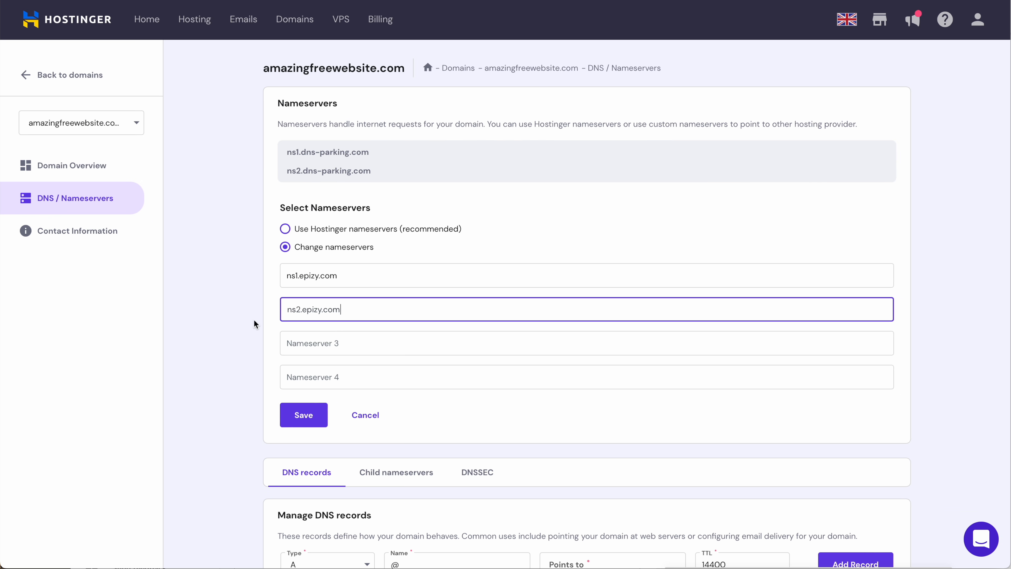
left_click(321, 414)
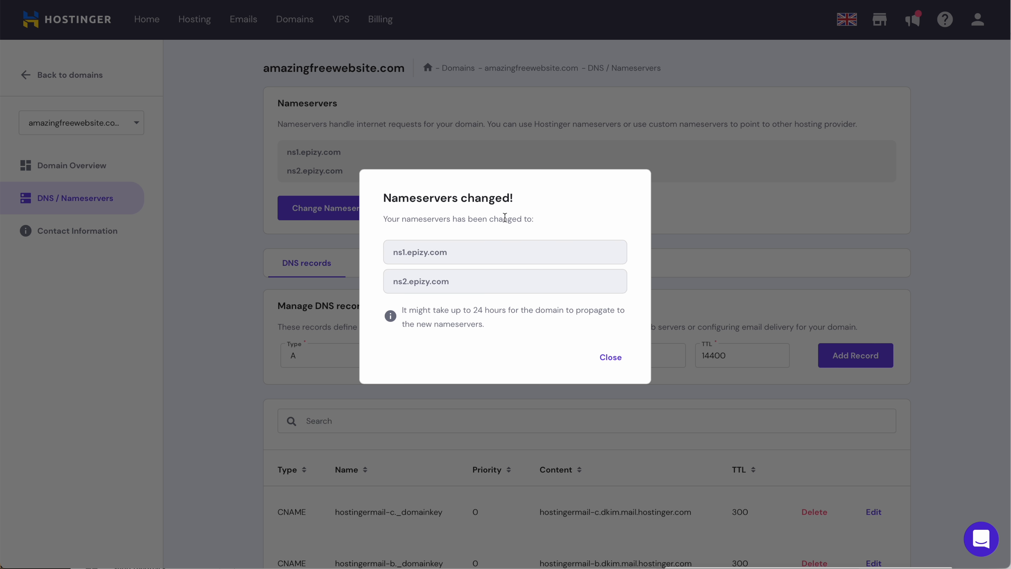
left_click(612, 357)
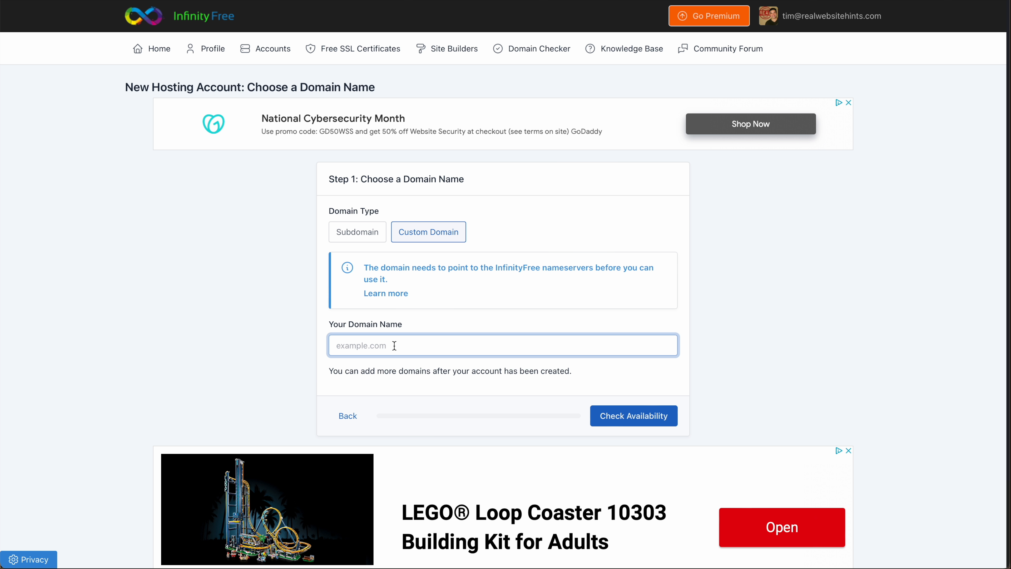
Step: On InfinityFree, enter amazingfreewebsite.com as the custom domain and check its availability
type("amazingfreewebsite.com")
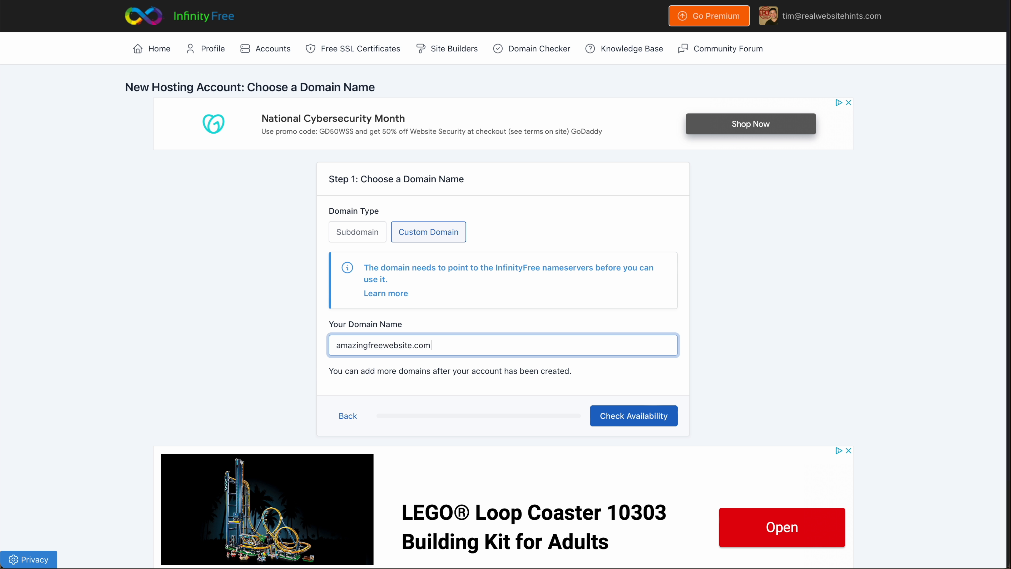
left_click(638, 423)
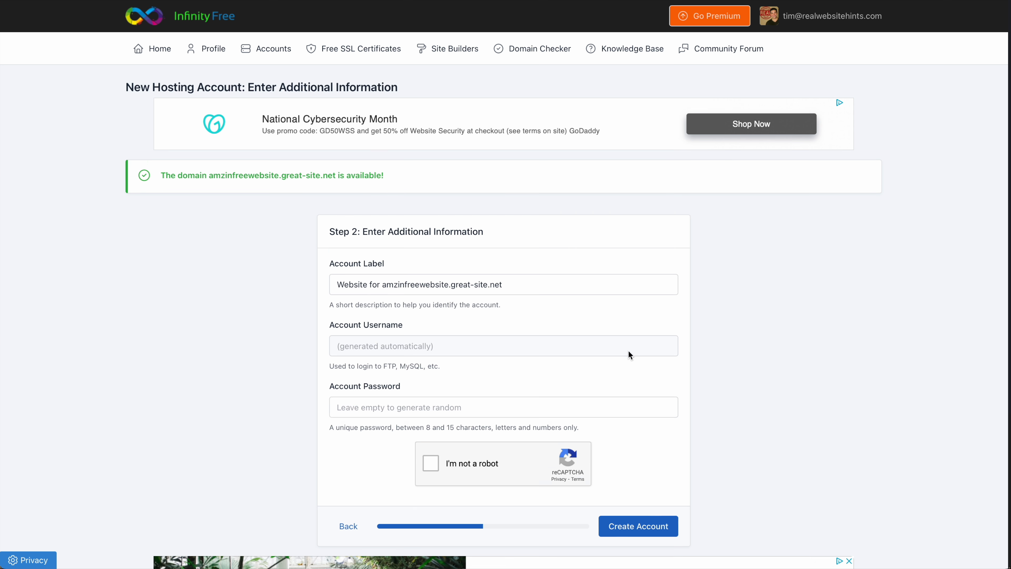
Step: Leave the hosting account's label and password fields unchanged, pass the reCAPTCHA by selecting the taxi images, and create the account
scroll(472, 332, "down", 2)
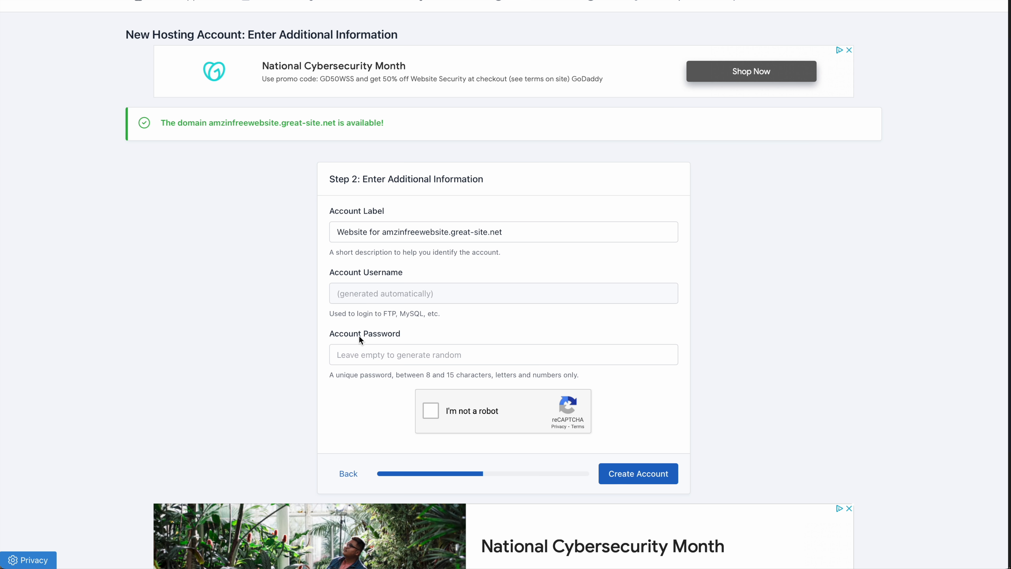
scroll(527, 328, "down", 1)
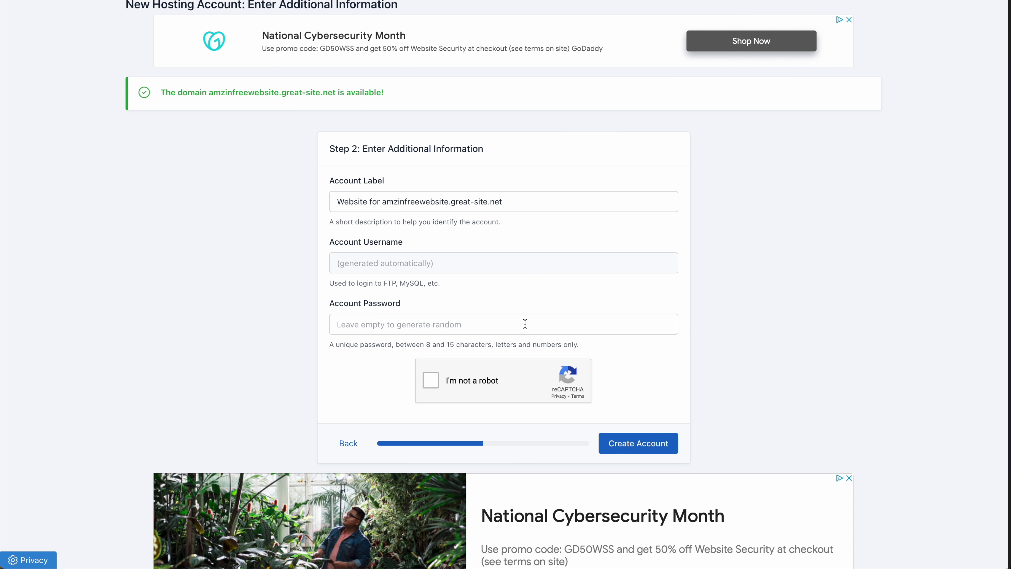
left_click(431, 381)
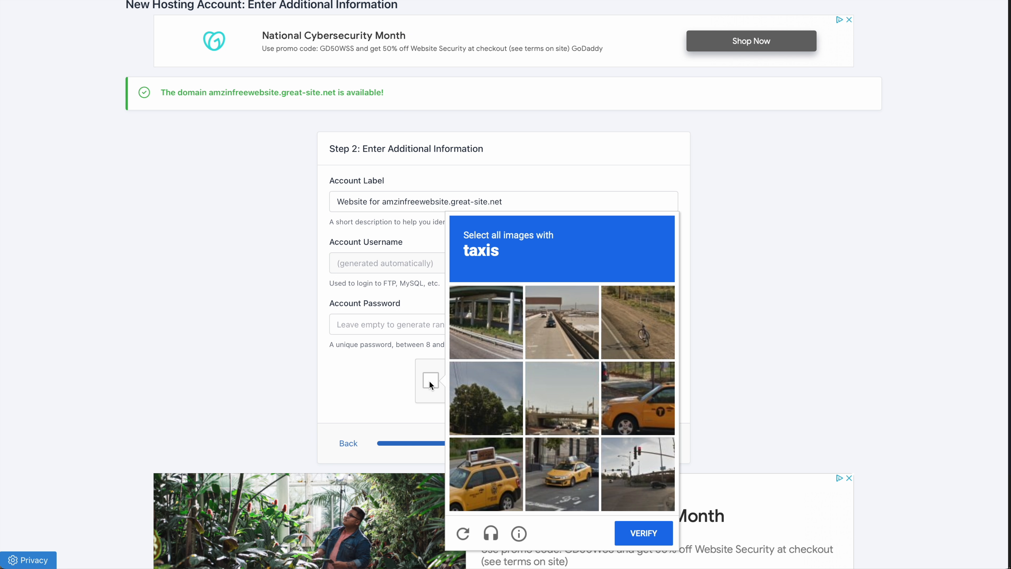
left_click(646, 385)
left_click(572, 449)
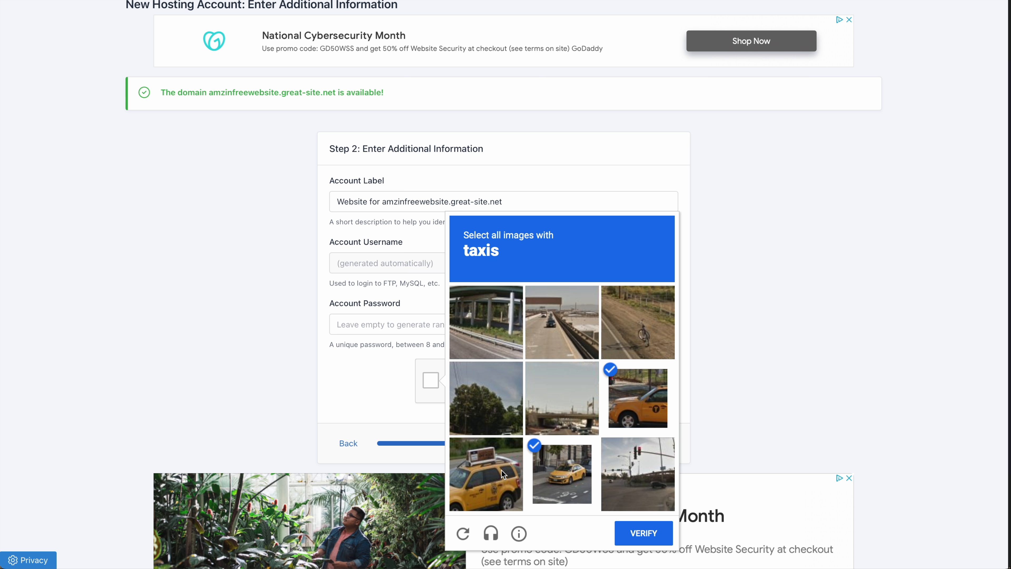
left_click(503, 474)
left_click(657, 542)
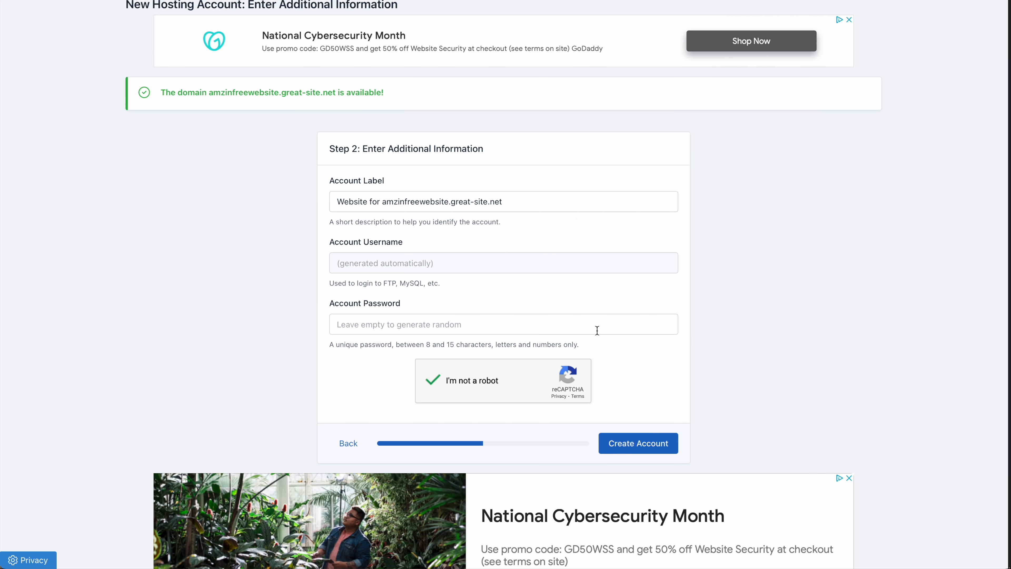
left_click(637, 445)
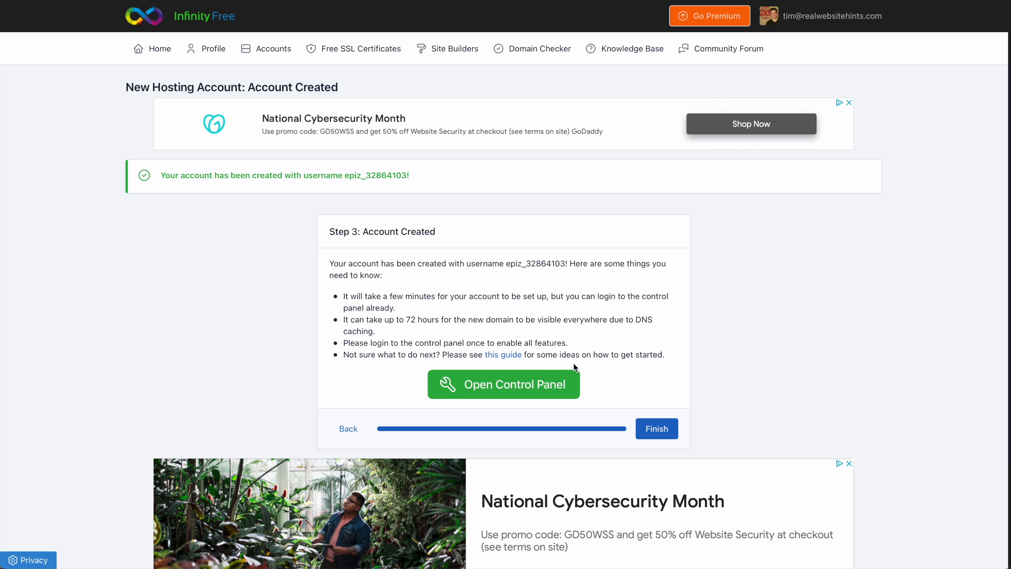
Step: Open the new hosting account's control panel and approve receiving service notification emails
left_click(527, 392)
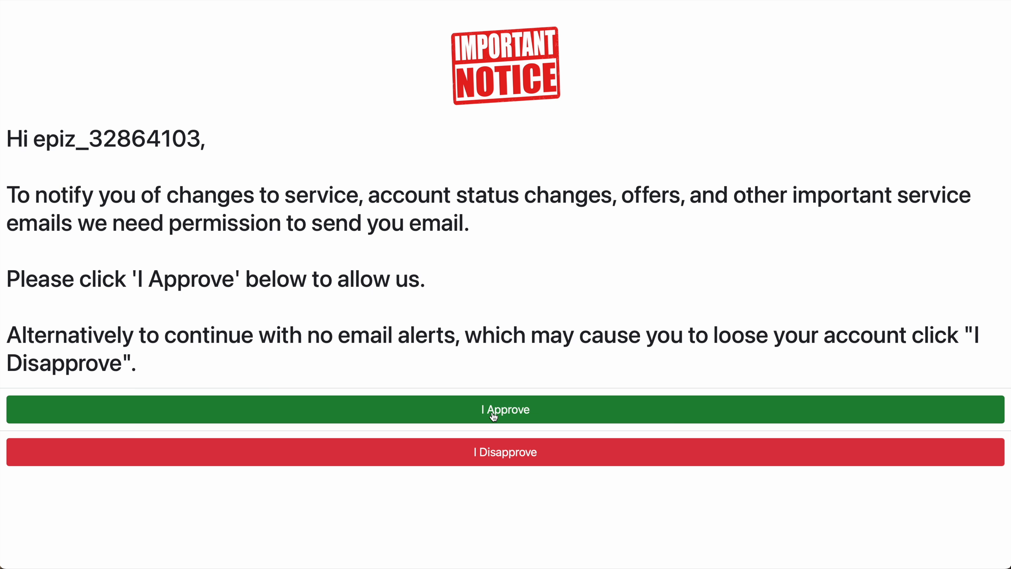
left_click(499, 398)
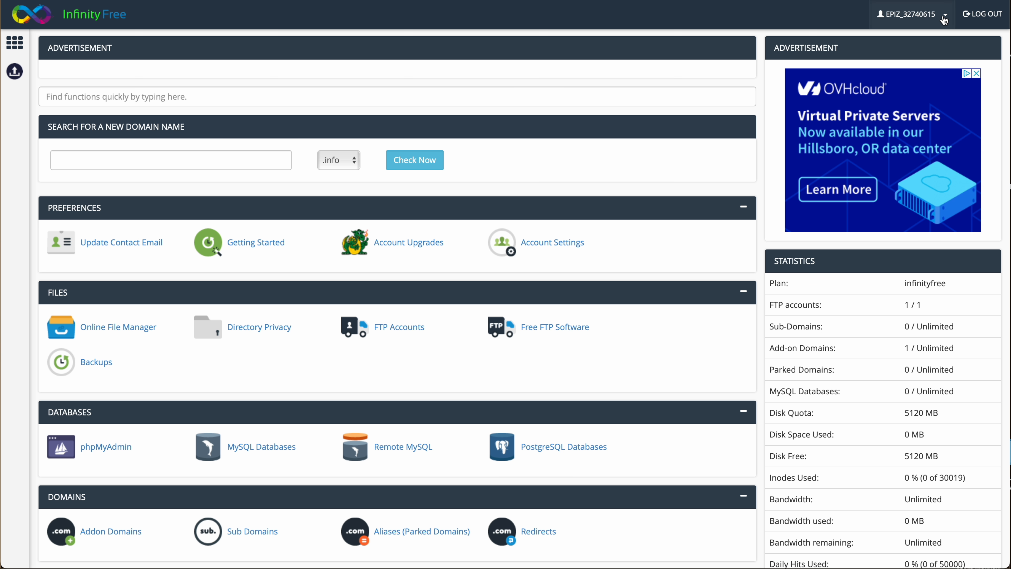
left_click(945, 15)
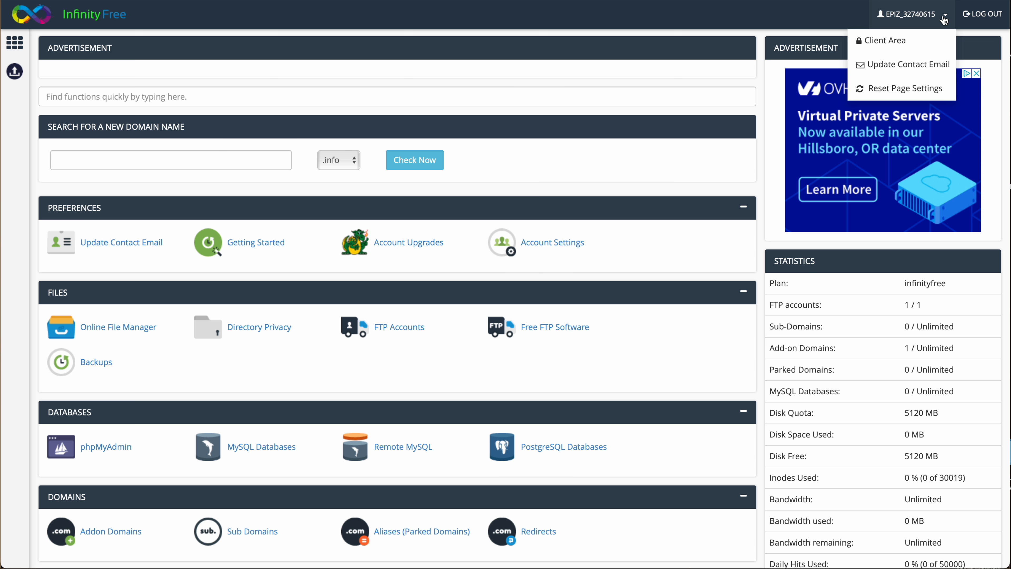
left_click(945, 20)
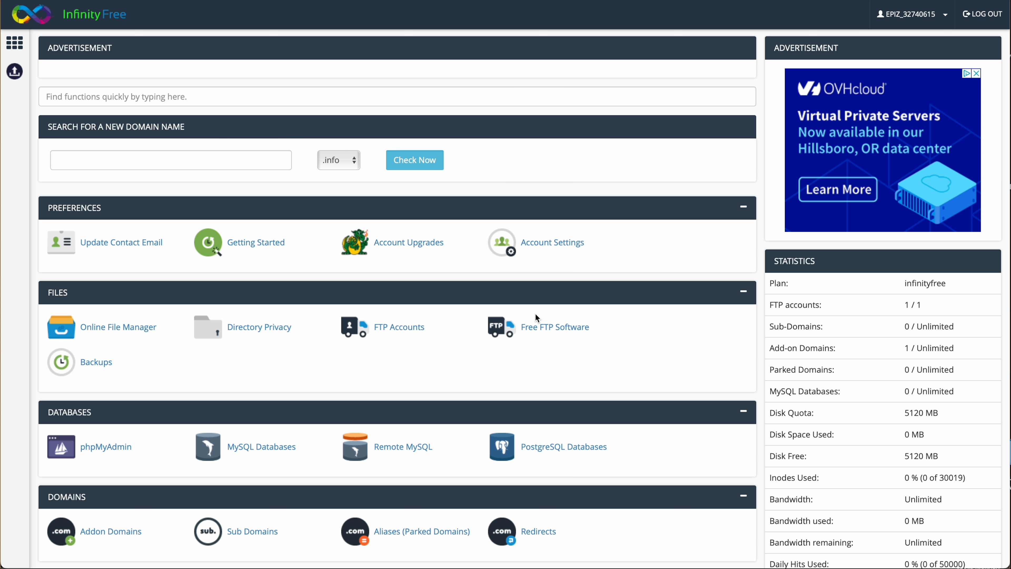
Step: Open the Softaculous Apps Installer and start a WordPress installation with the installation directory left empty
scroll(569, 352, "down", 5)
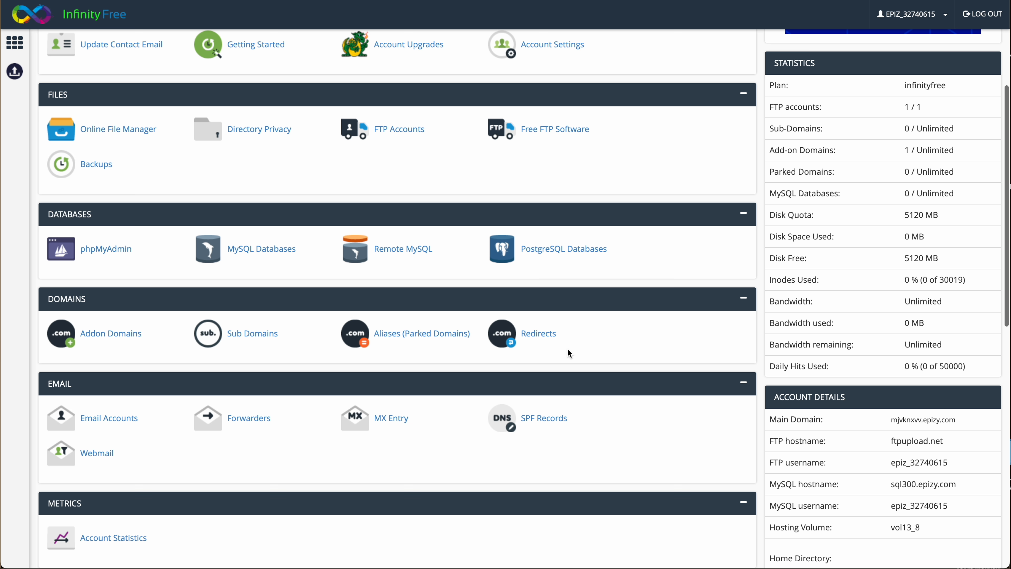
scroll(568, 349, "down", 8)
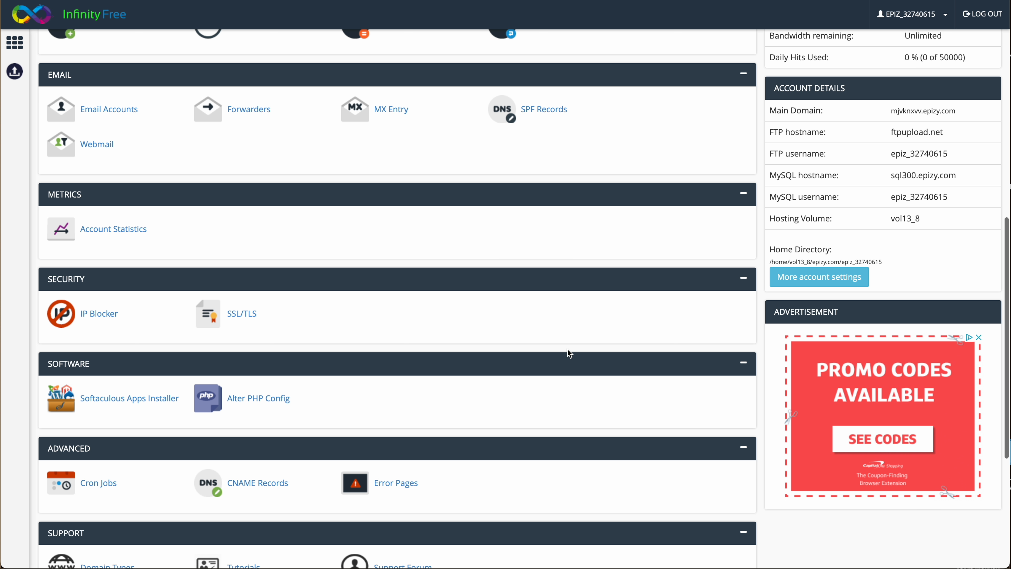
scroll(567, 351, "down", 3)
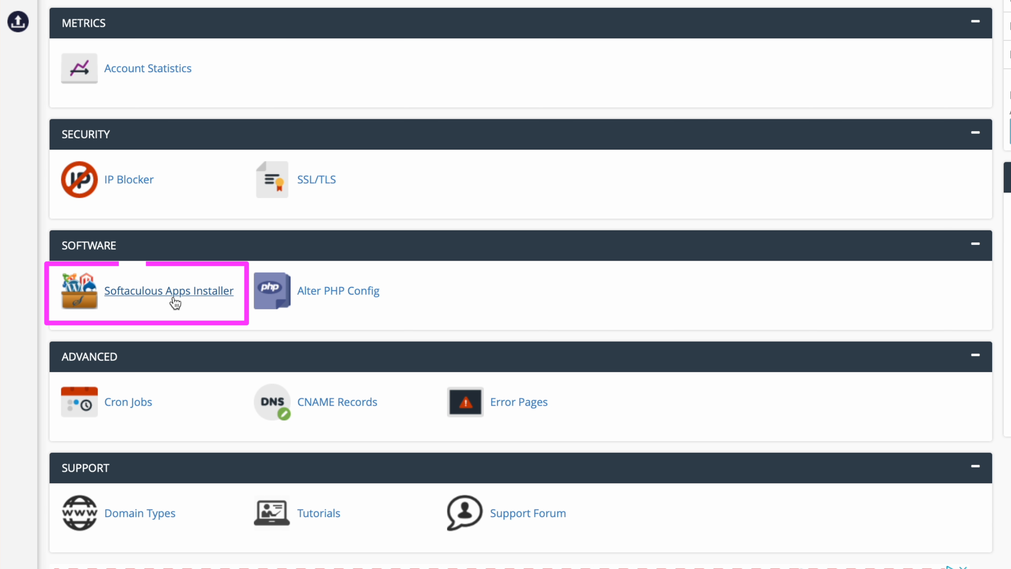
left_click(175, 290)
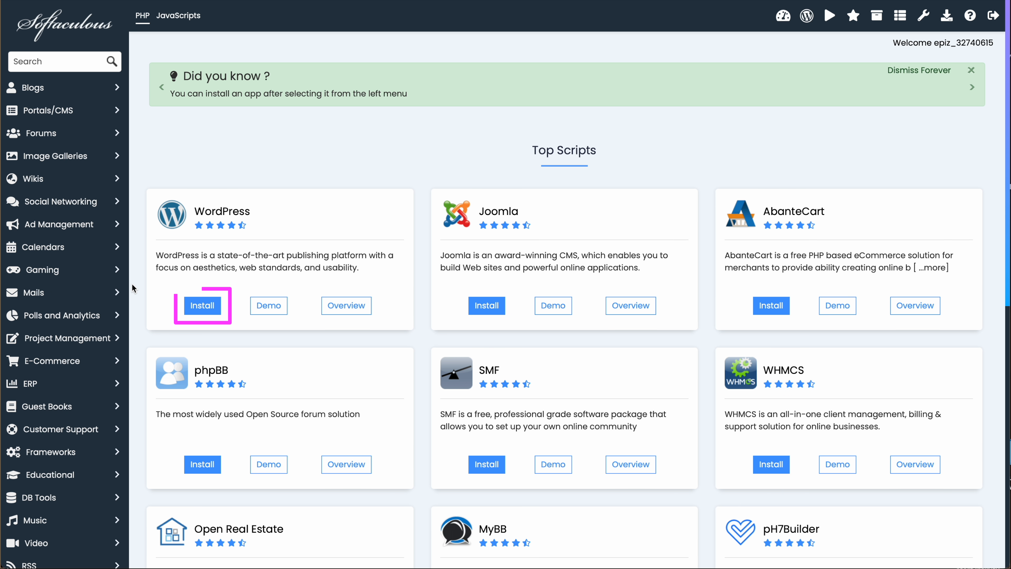
left_click(203, 306)
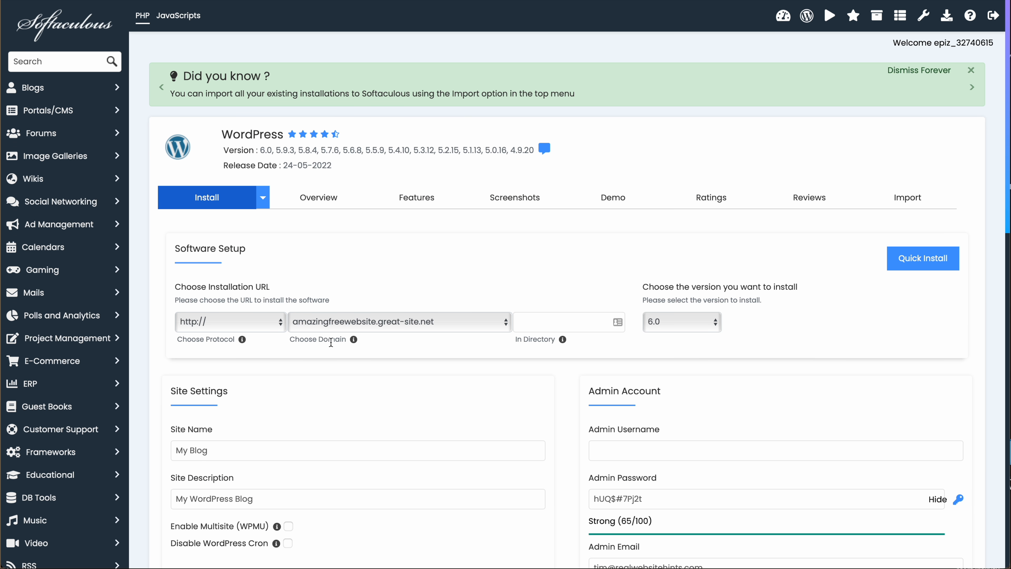
left_click(547, 324)
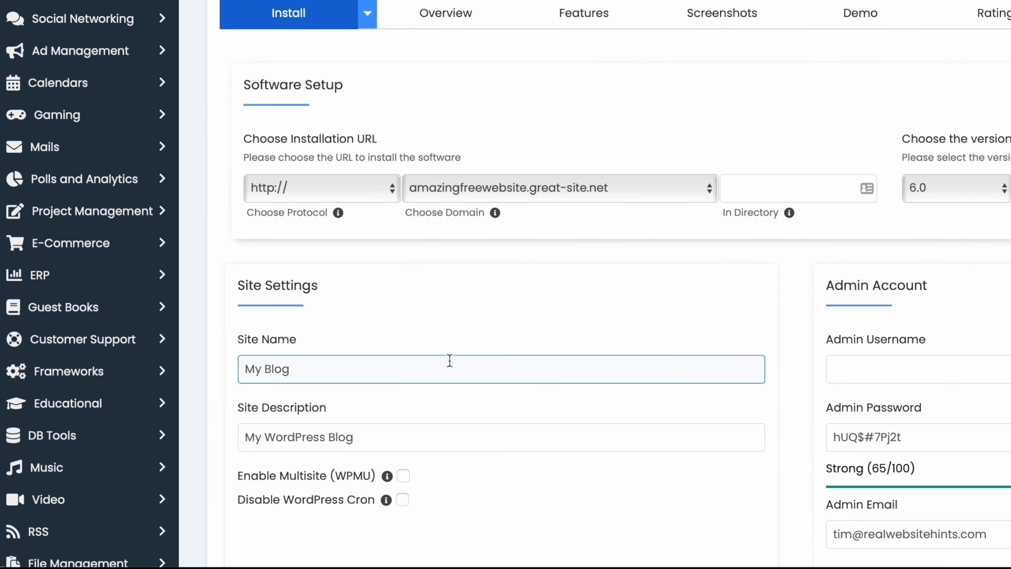
Step: Set the site name to "Amazing Free Website" and the site description to "A site to test Amazing Free websites"
triple_click(321, 446)
type("Amazing Free Website")
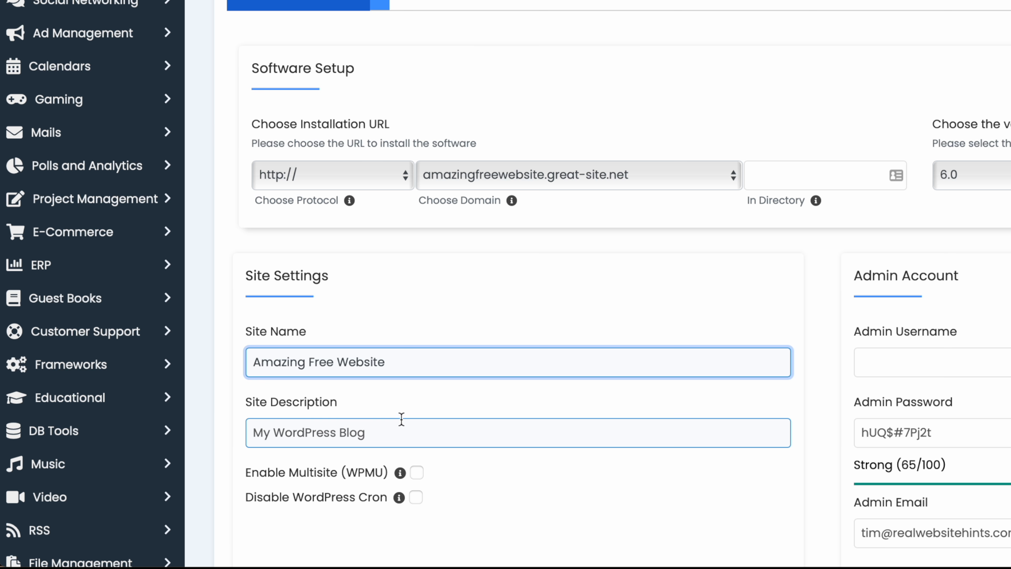
triple_click(391, 433)
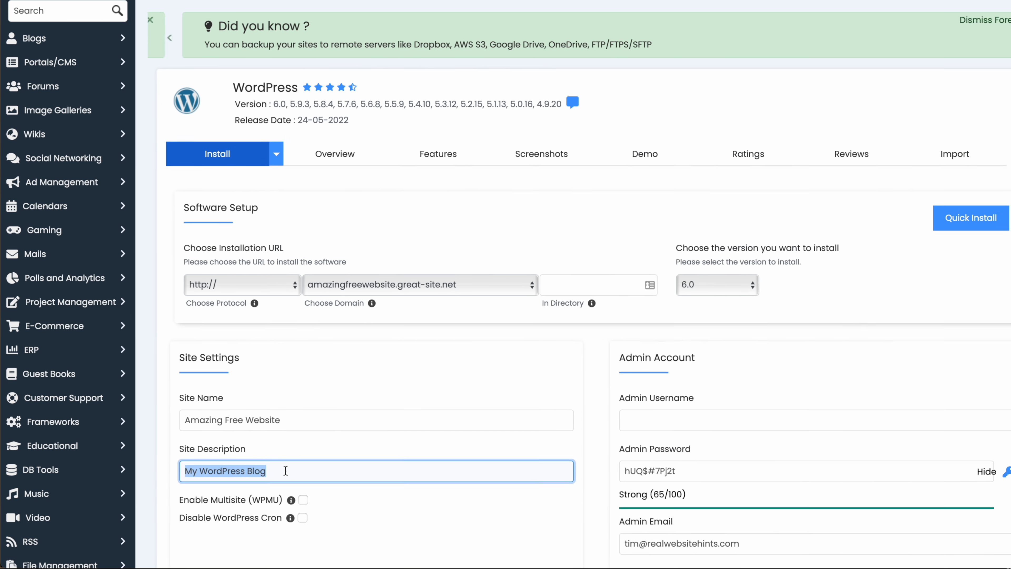
type("A site to test Amaz")
type("ing Free websites")
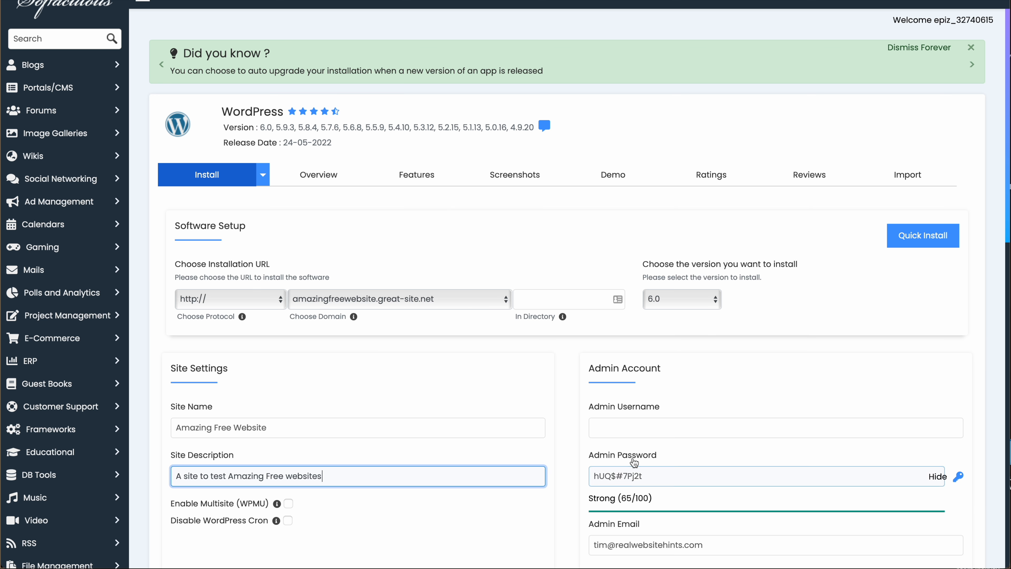
Step: Enter the admin username for the WordPress administrator account
left_click(676, 435)
type("TIM")
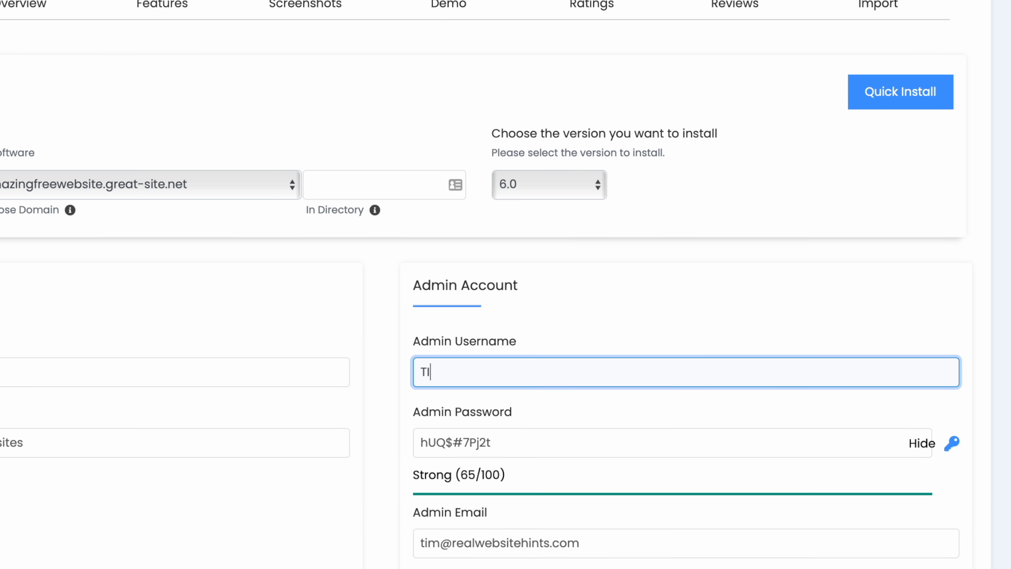
key("BackSpace")
key("BackSpace")
type("IM")
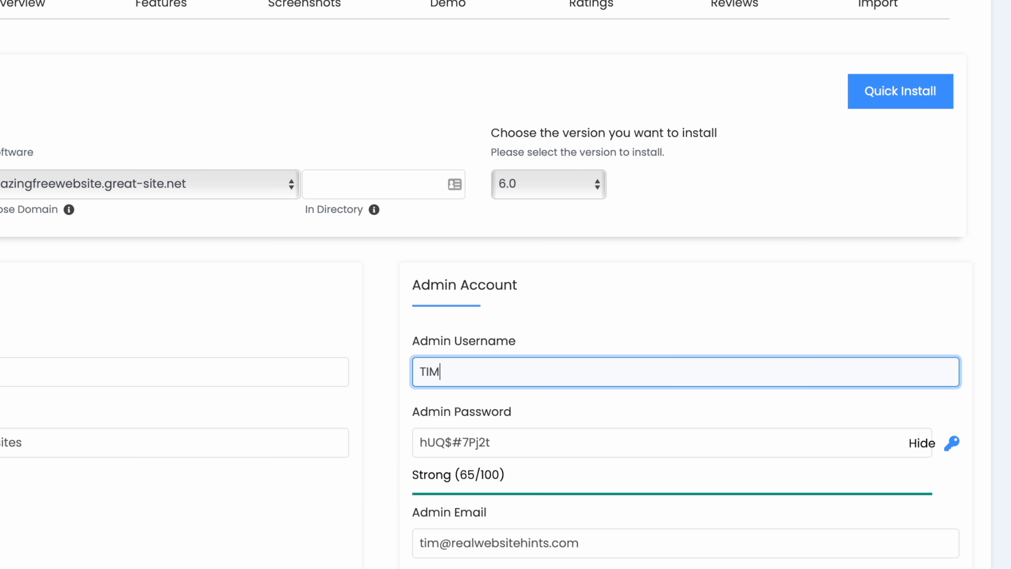
type("RWH")
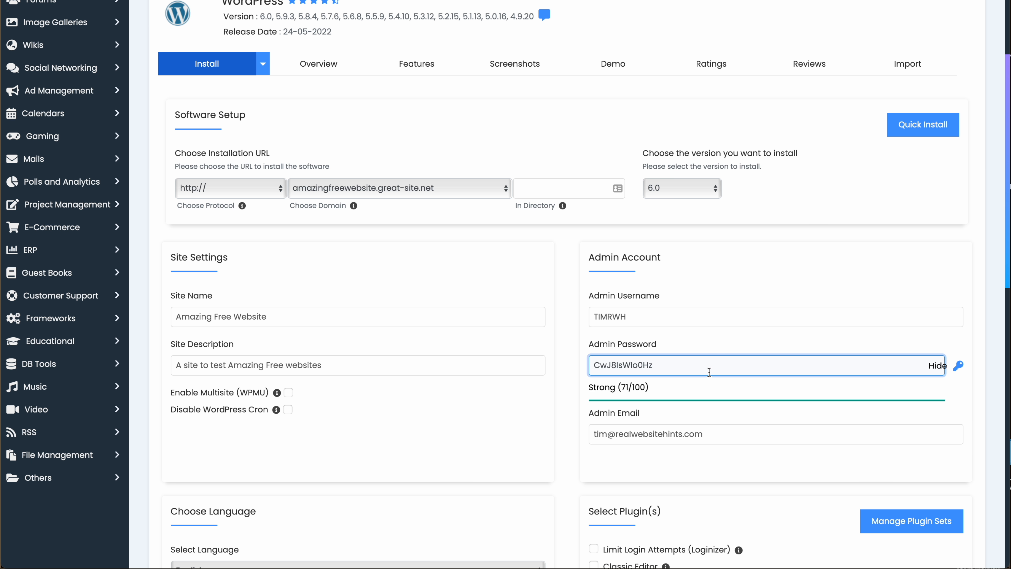
Step: Keep English as the language, select no optional plugins or theme, and run the WordPress installation
scroll(710, 371, "down", 3)
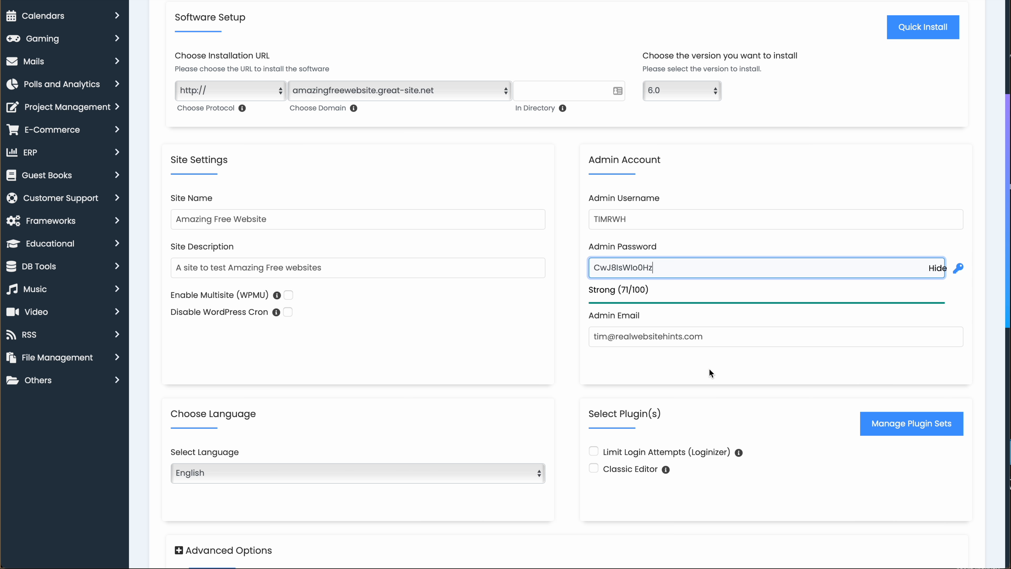
scroll(710, 373, "down", 10)
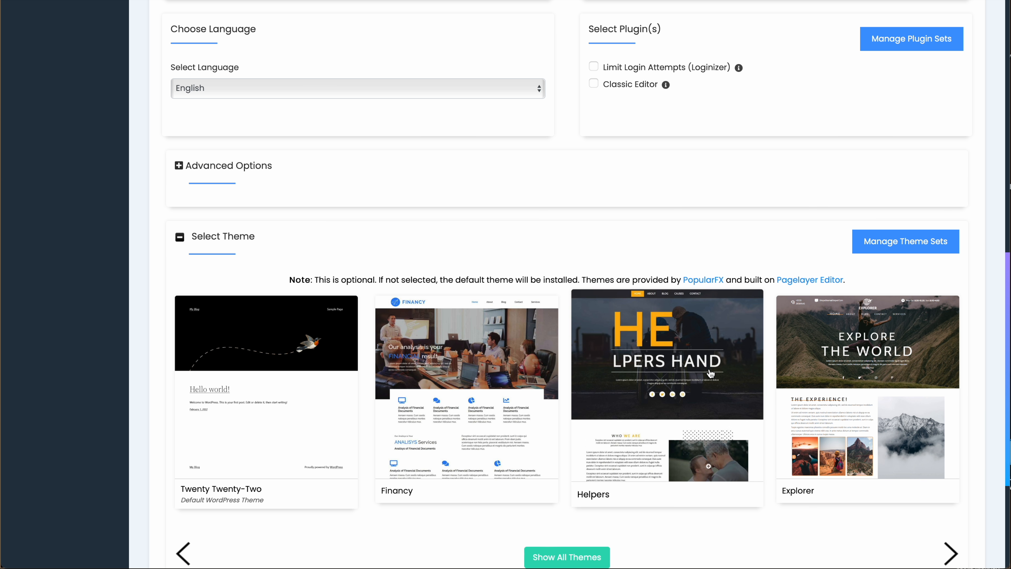
scroll(711, 373, "down", 5)
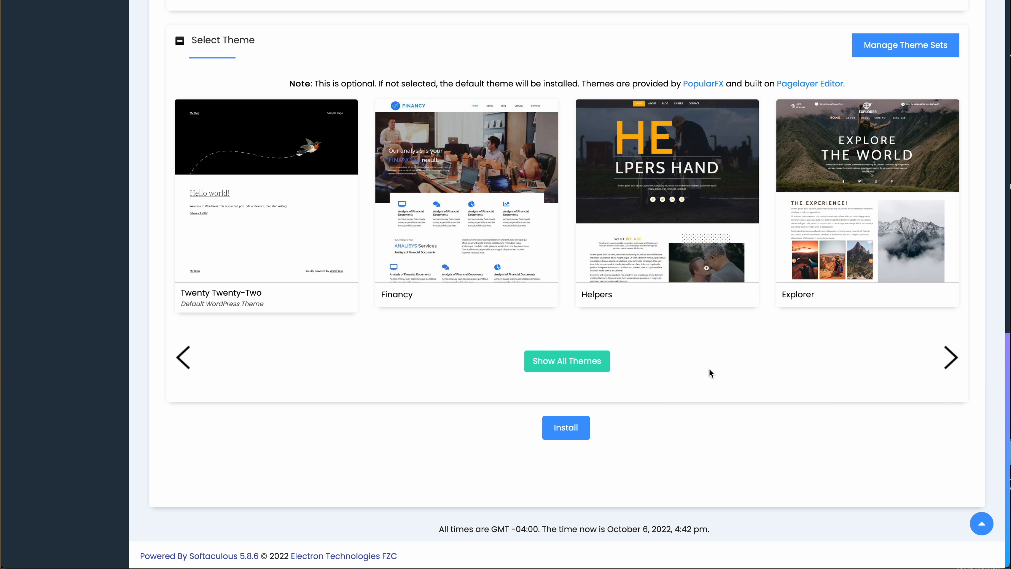
left_click(570, 424)
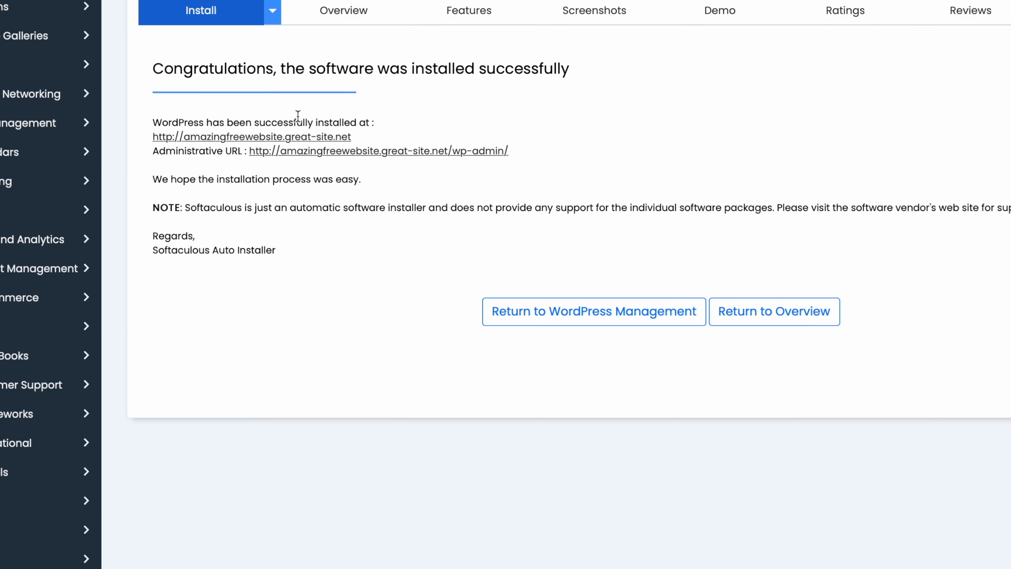
Step: Open the new site's WordPress administration page and log in with the administrator account
left_click(358, 131)
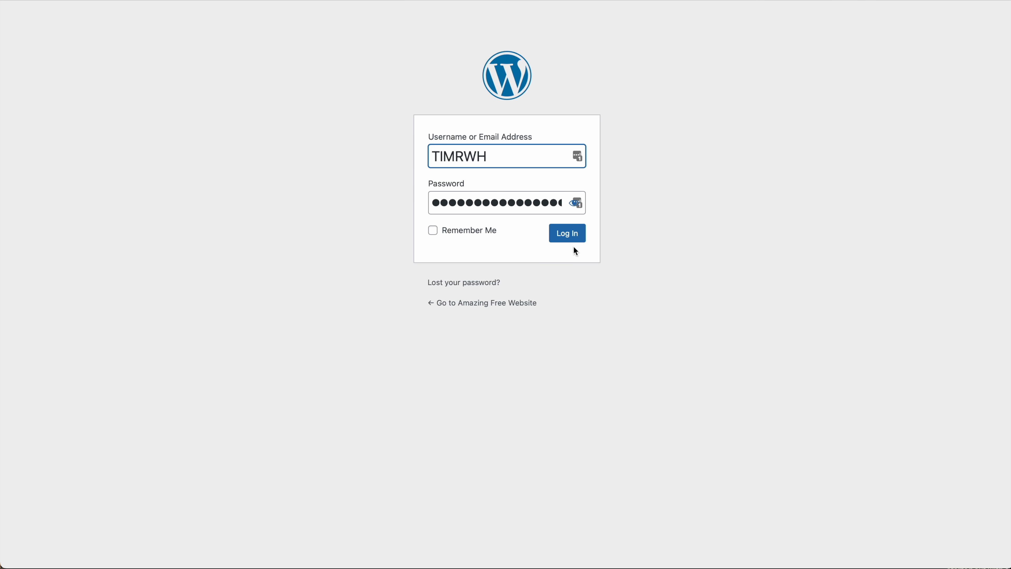
left_click(565, 234)
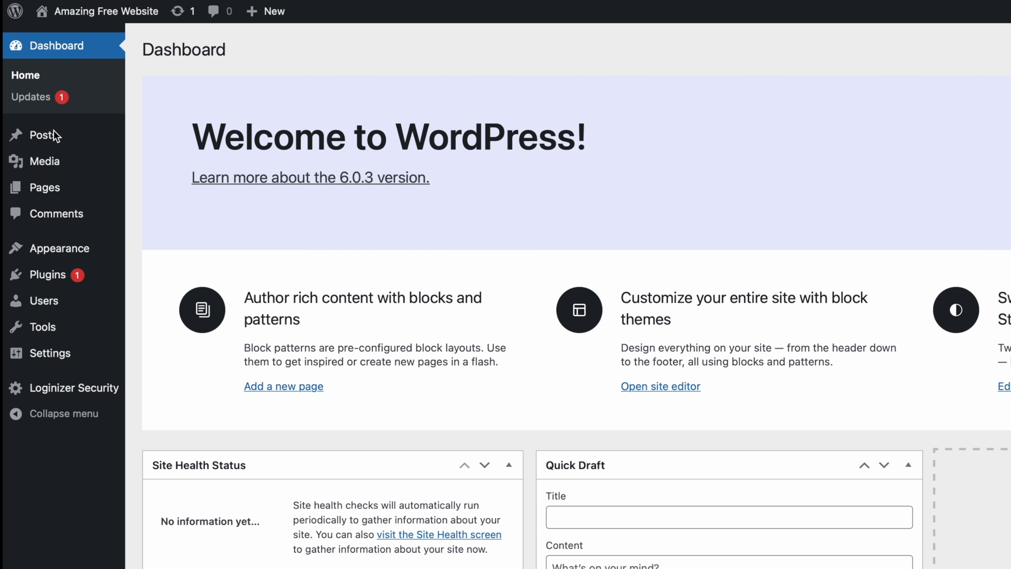
Step: Open the list of installed plugins and delete the Hello Dolly plugin
mouse_move(43, 167)
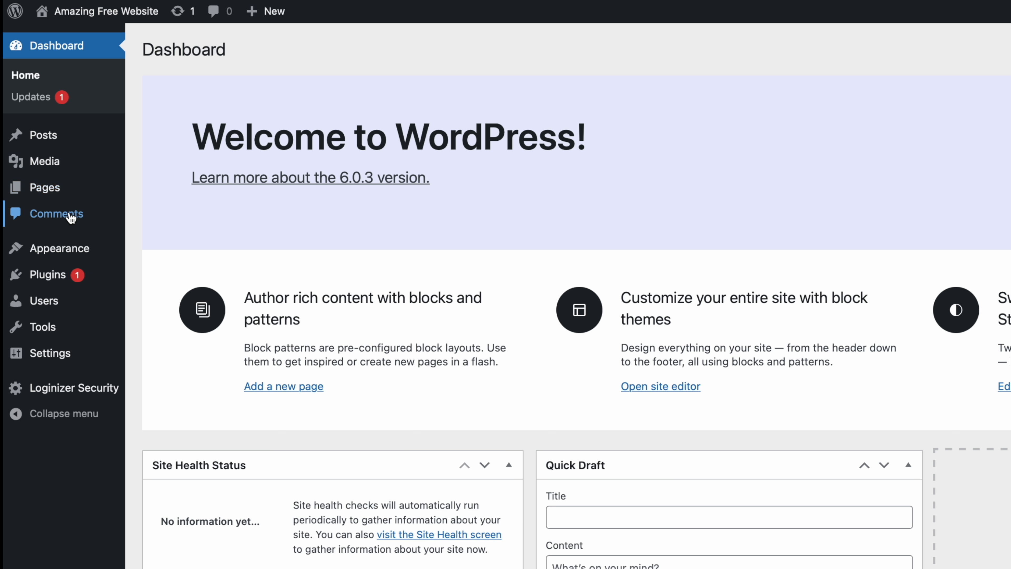
mouse_move(46, 251)
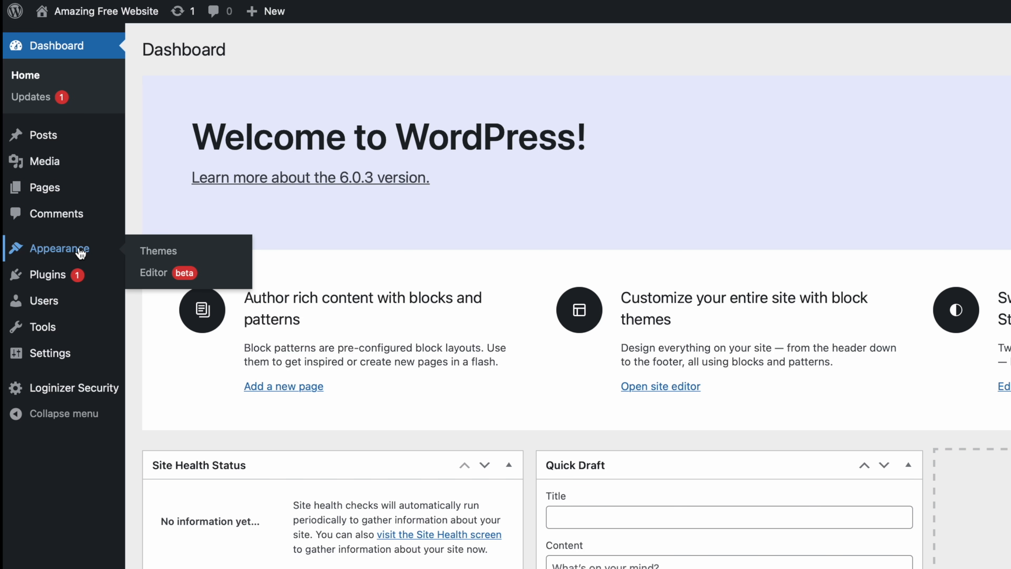
mouse_move(43, 280)
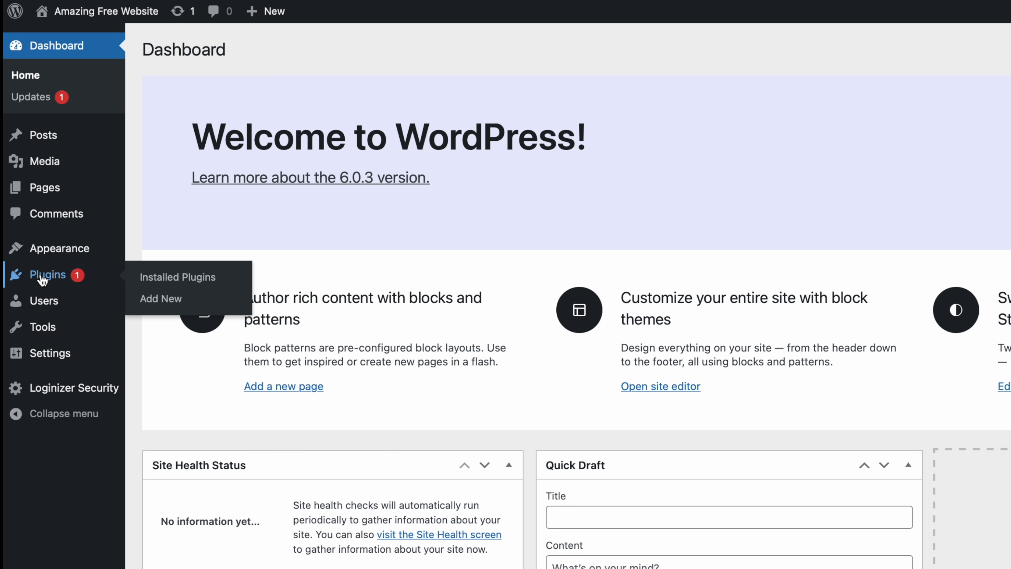
left_click(161, 282)
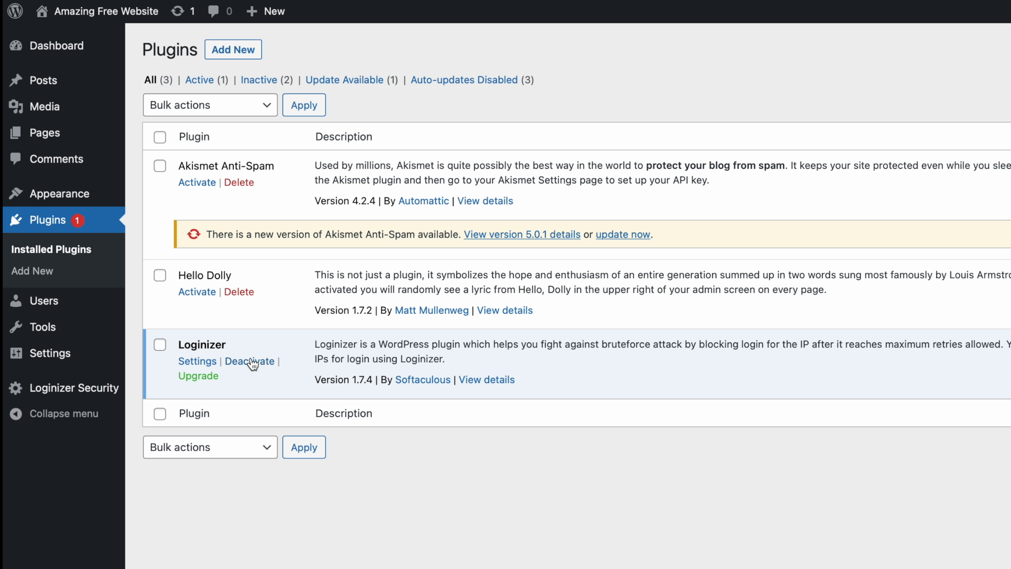
left_click(247, 294)
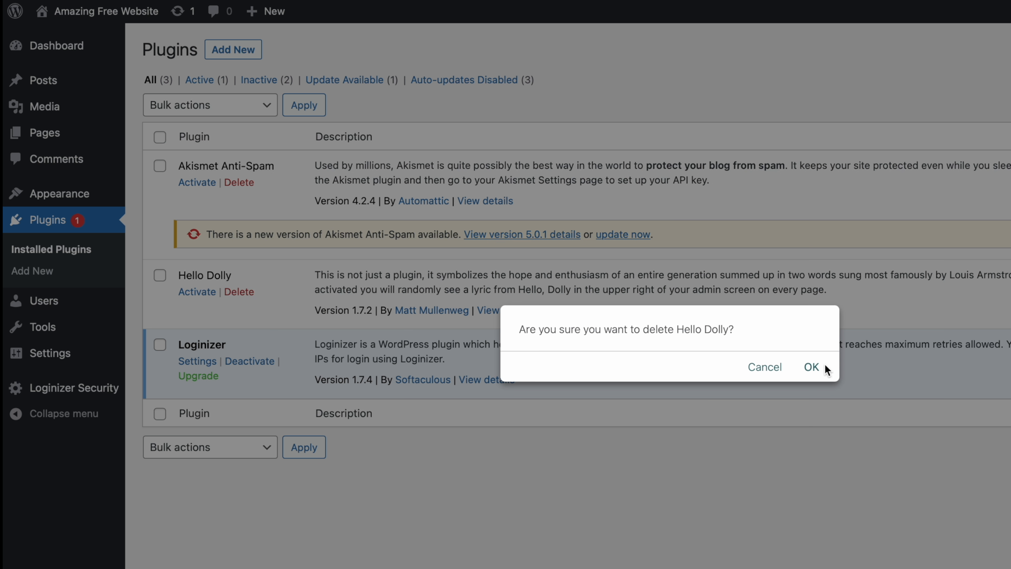
left_click(814, 366)
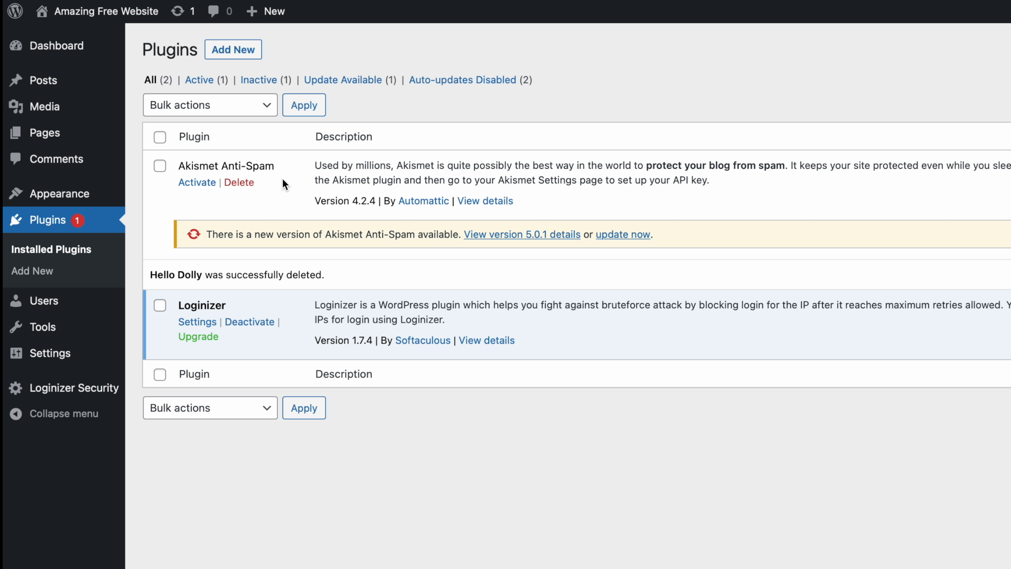
Step: Open the list of user accounts, and select Post name as the site's permalink structure
left_click(64, 298)
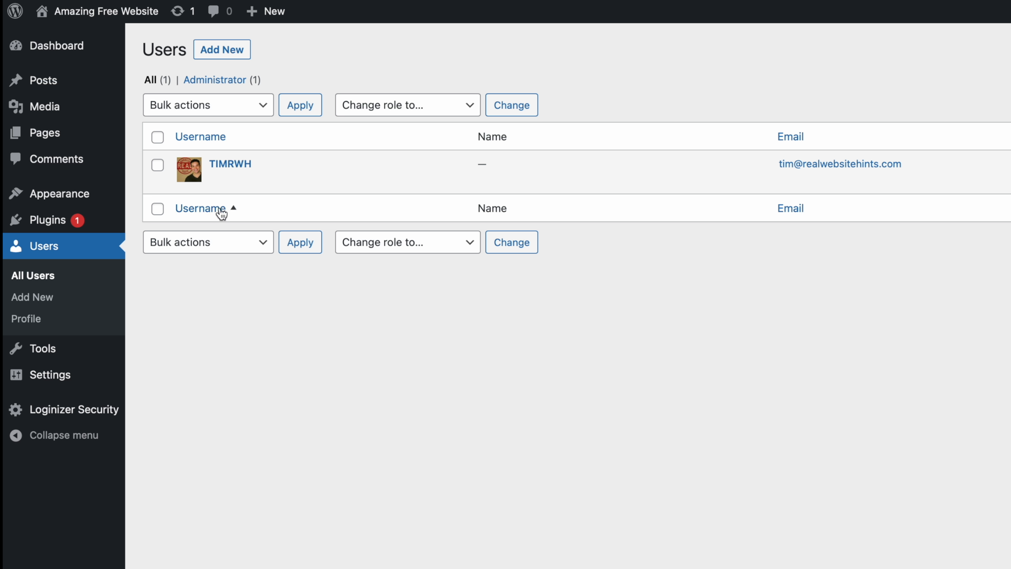
mouse_move(71, 381)
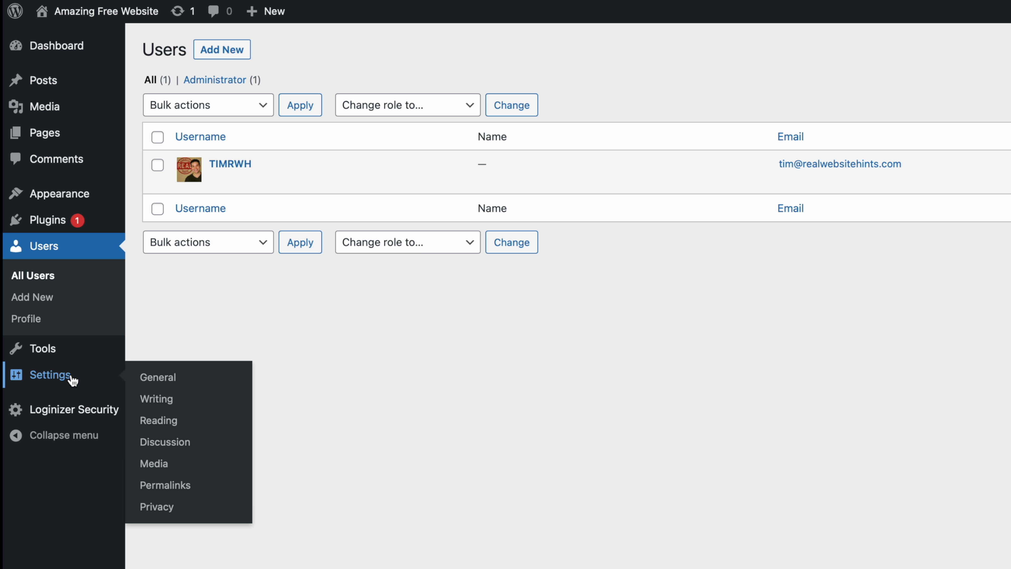
left_click(73, 381)
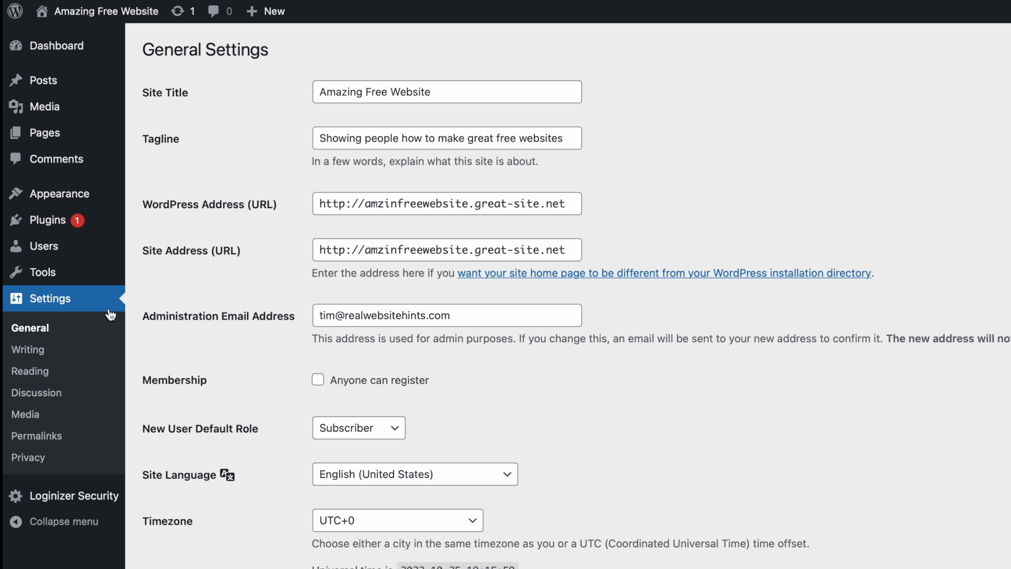
left_click(55, 438)
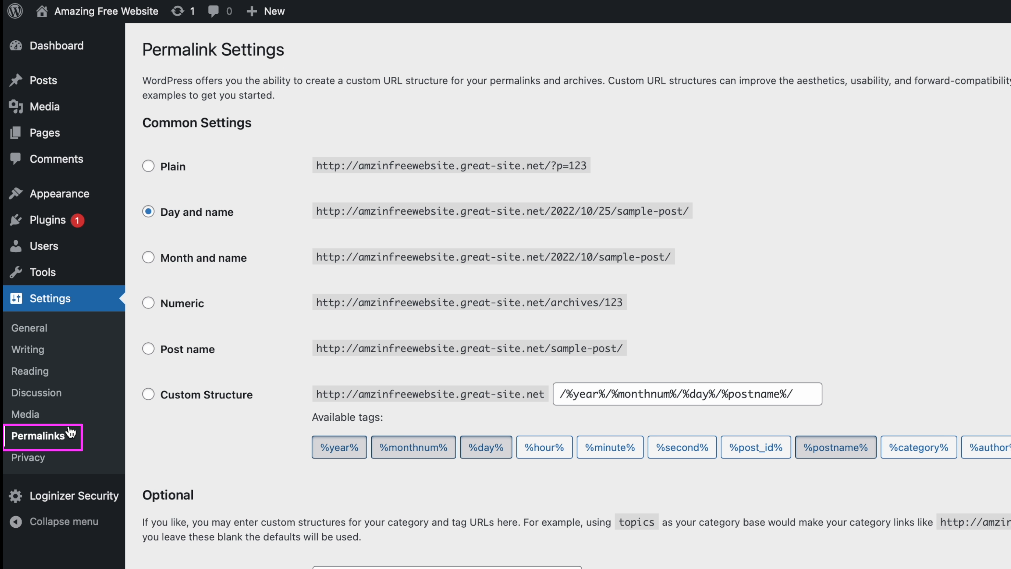
left_click(149, 349)
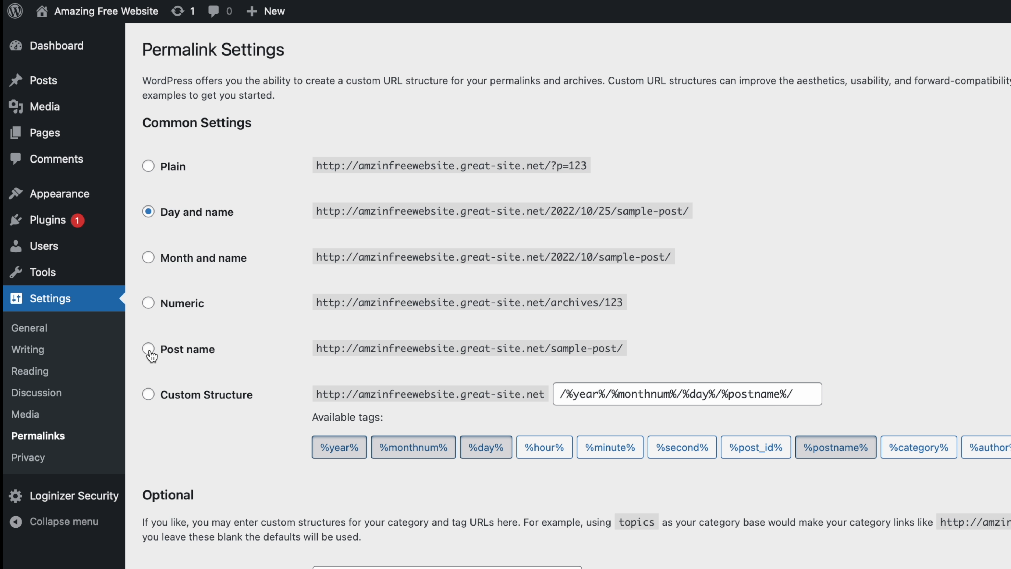
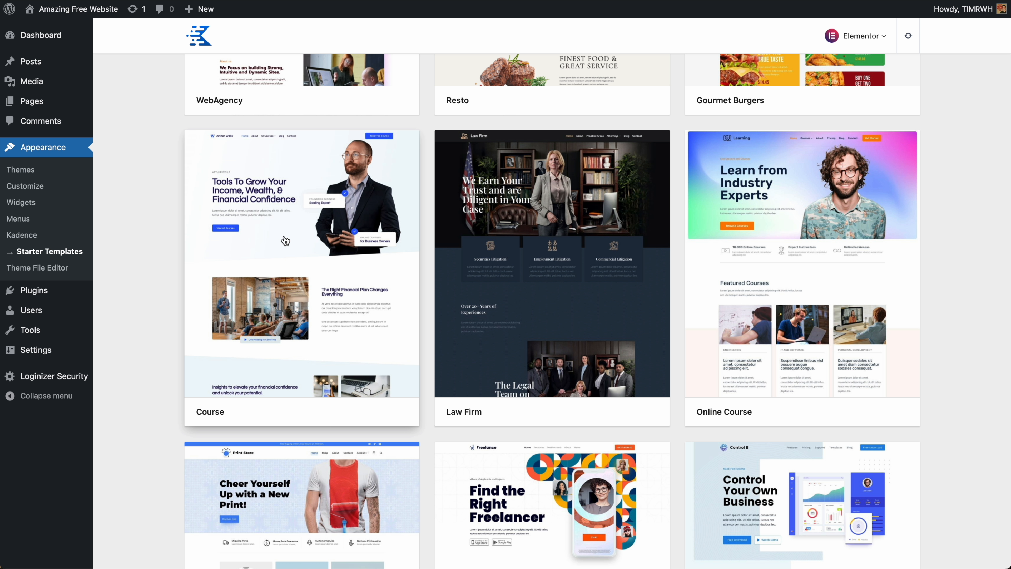
Step: Open the Course starter template and preview it with the crimson, dark blue and bright blue light color schemes
left_click(286, 240)
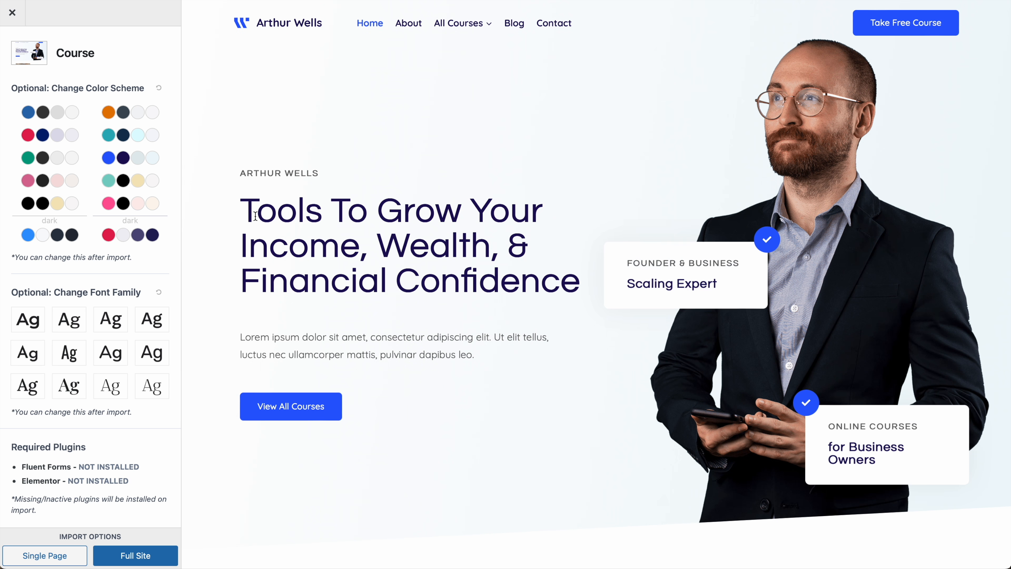
left_click(47, 136)
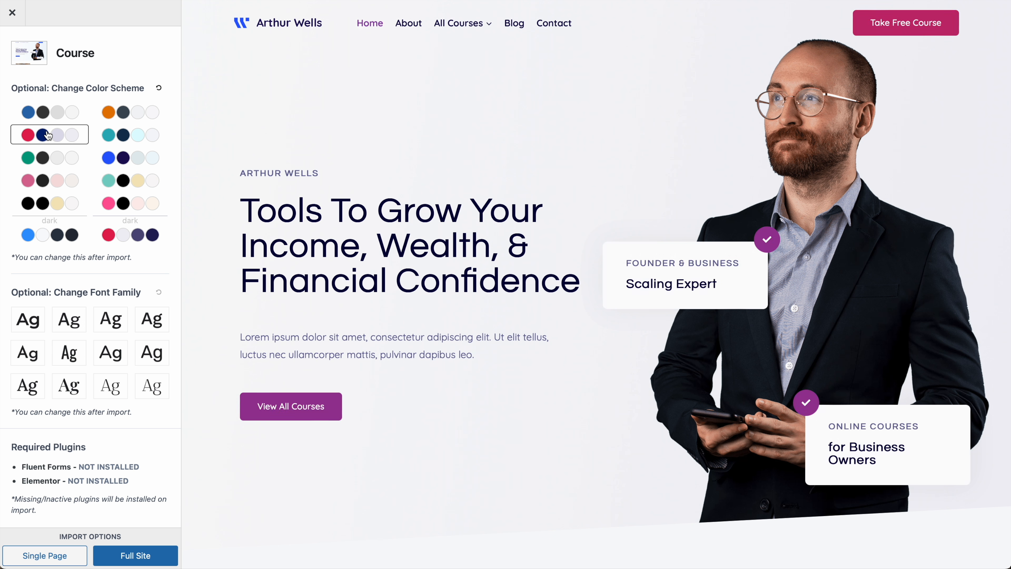
left_click(49, 113)
left_click(140, 113)
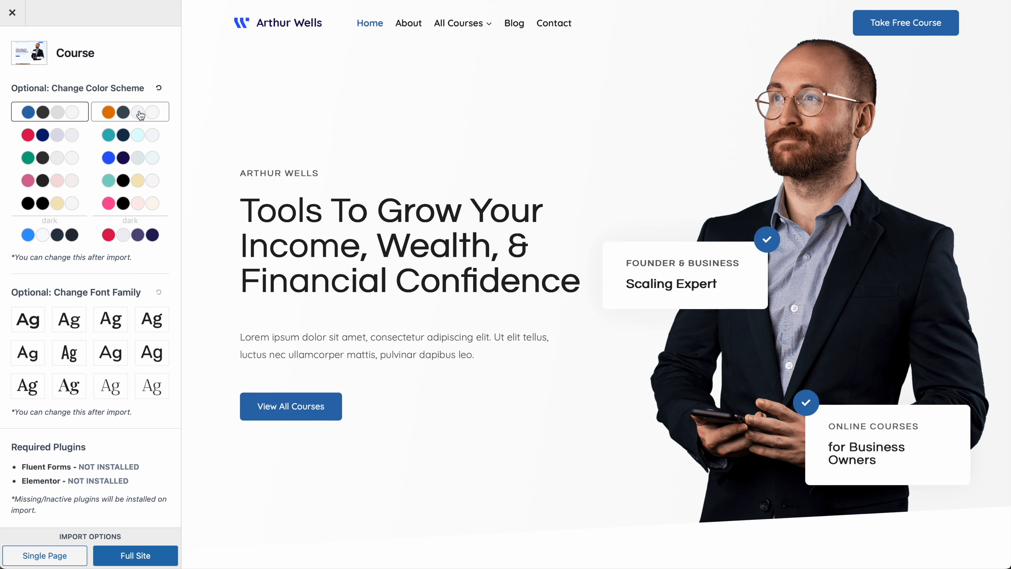
left_click(133, 158)
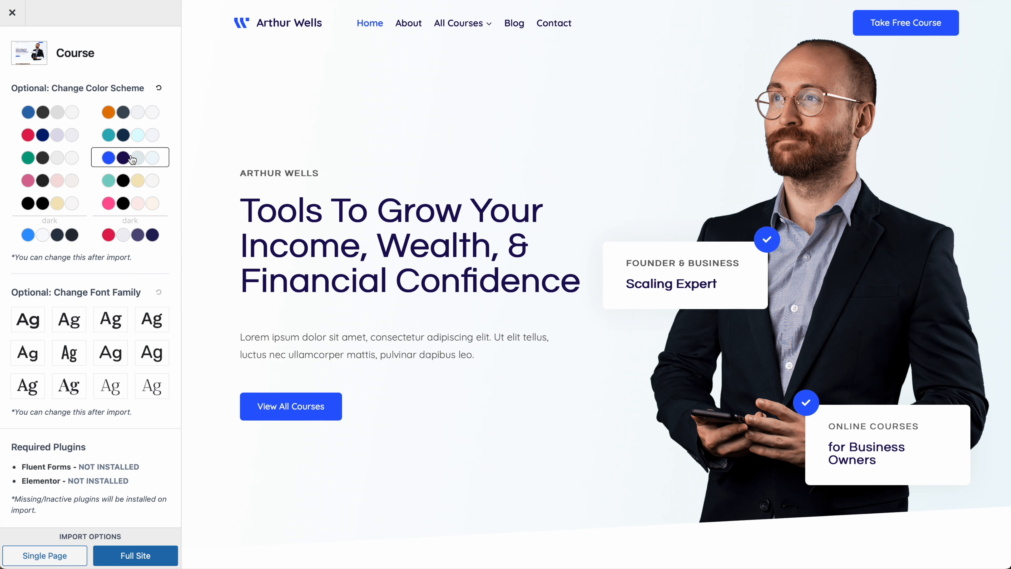
Step: Try the green and dark blue color schemes on the Course template, and apply the dark scheme with crimson and navy
scroll(539, 206, "down", 15)
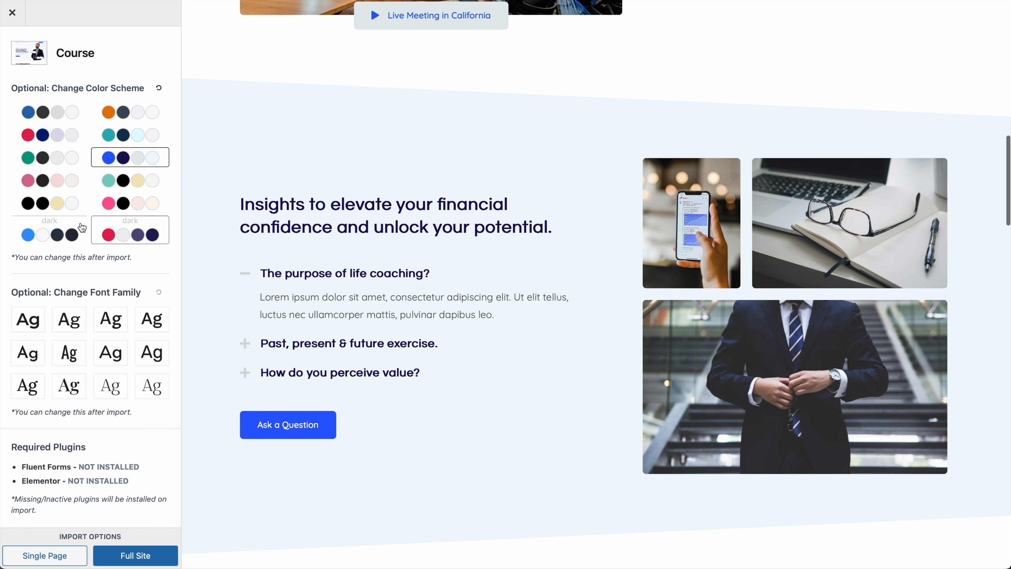
left_click(27, 154)
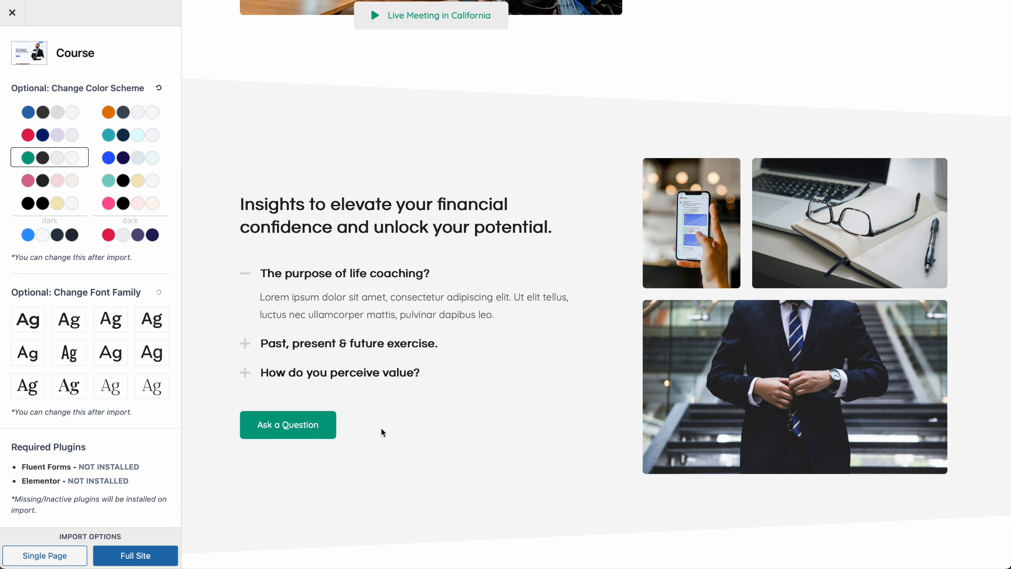
scroll(490, 313, "up", 15)
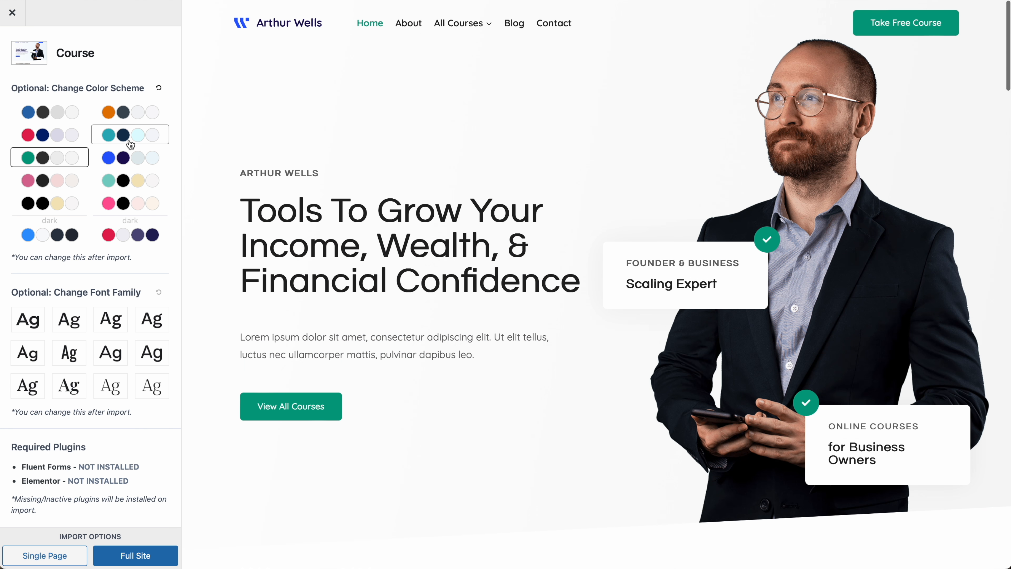
left_click(53, 235)
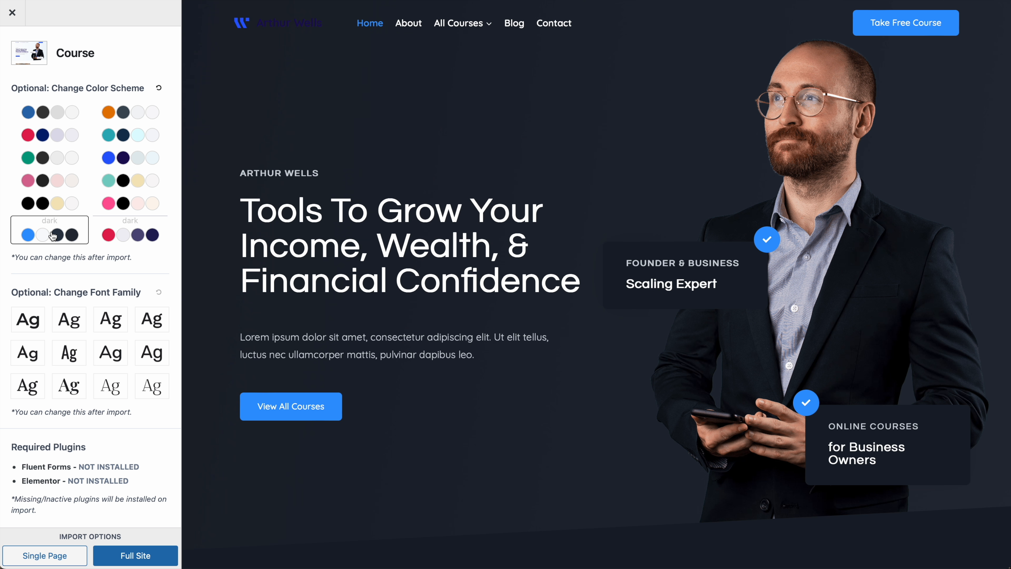
left_click(142, 235)
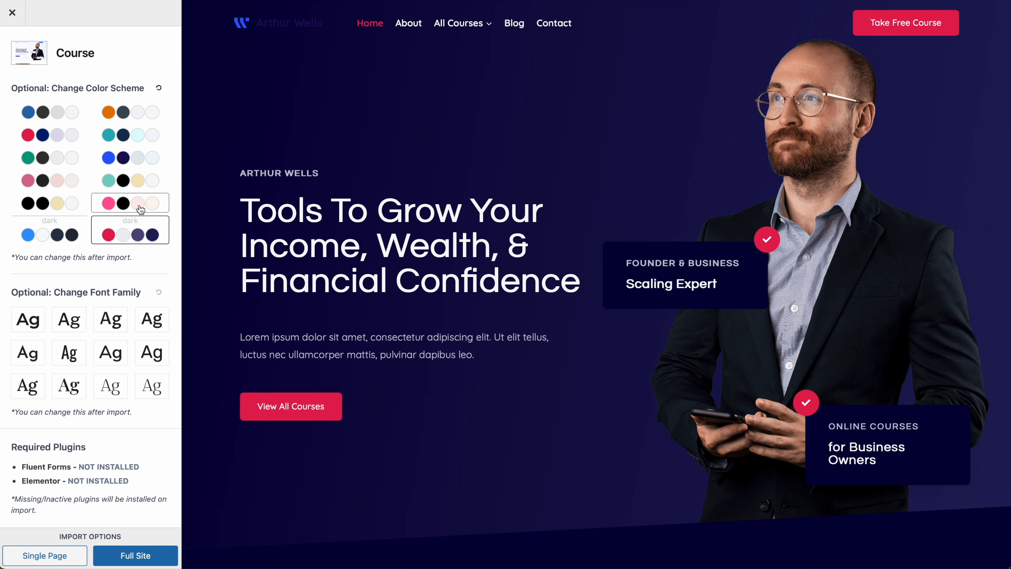
scroll(235, 201, "down", 5)
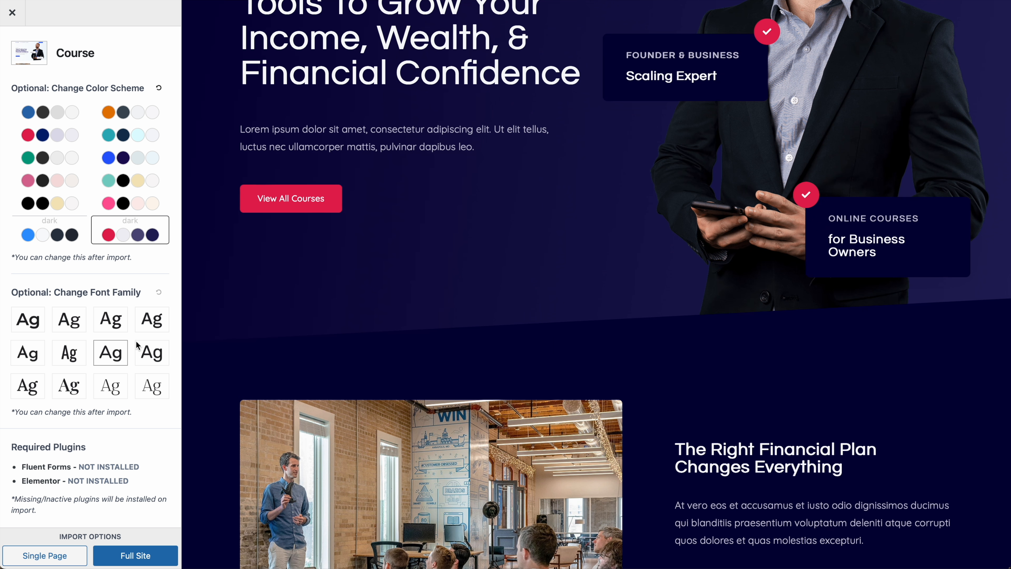
Step: Try other font families on the Course template and apply the first one offered
left_click(83, 352)
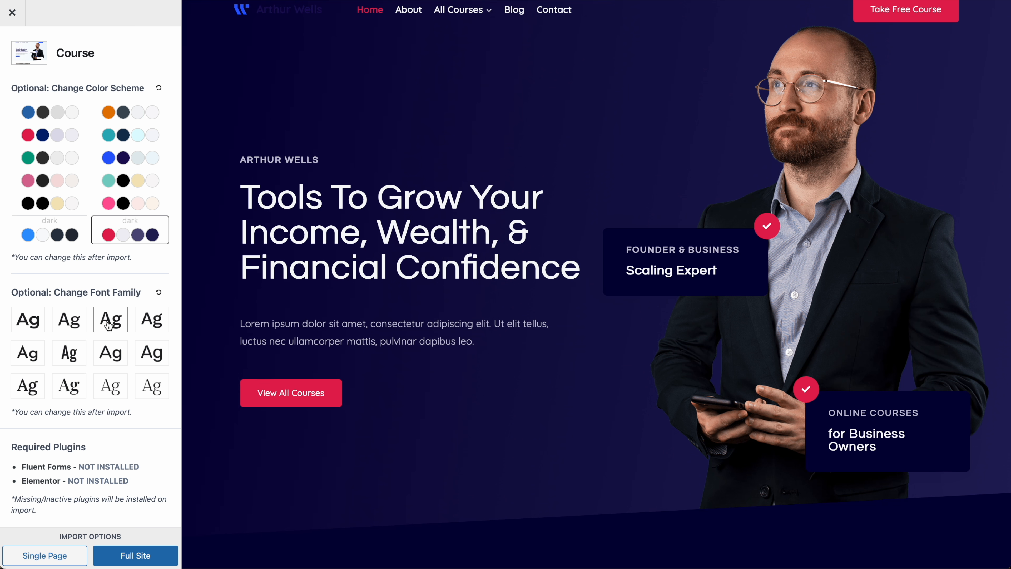
left_click(151, 329)
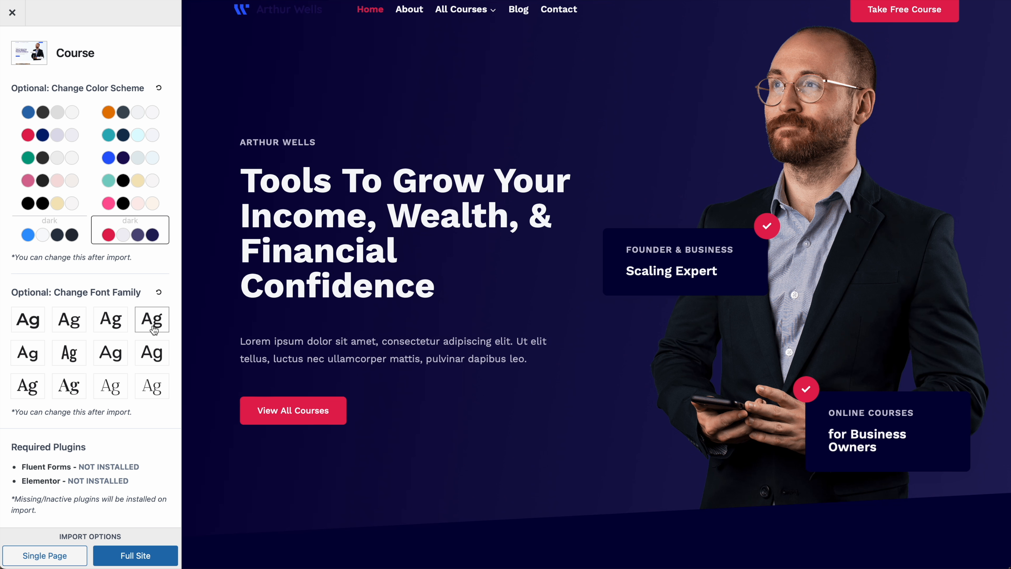
left_click(37, 326)
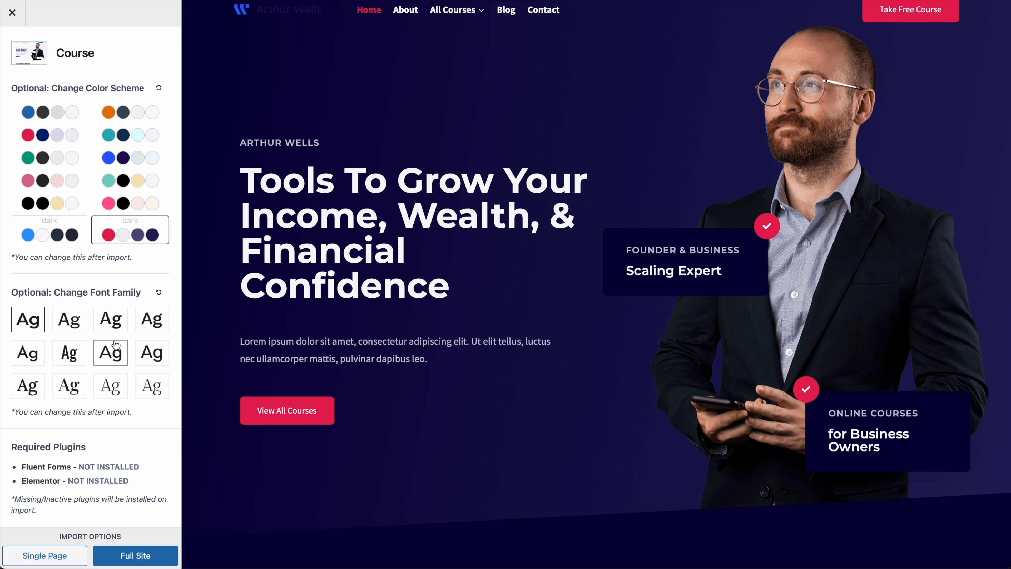
Step: Import the Course template as a full site, skipping the newsletter subscription
scroll(126, 428, "down", 1)
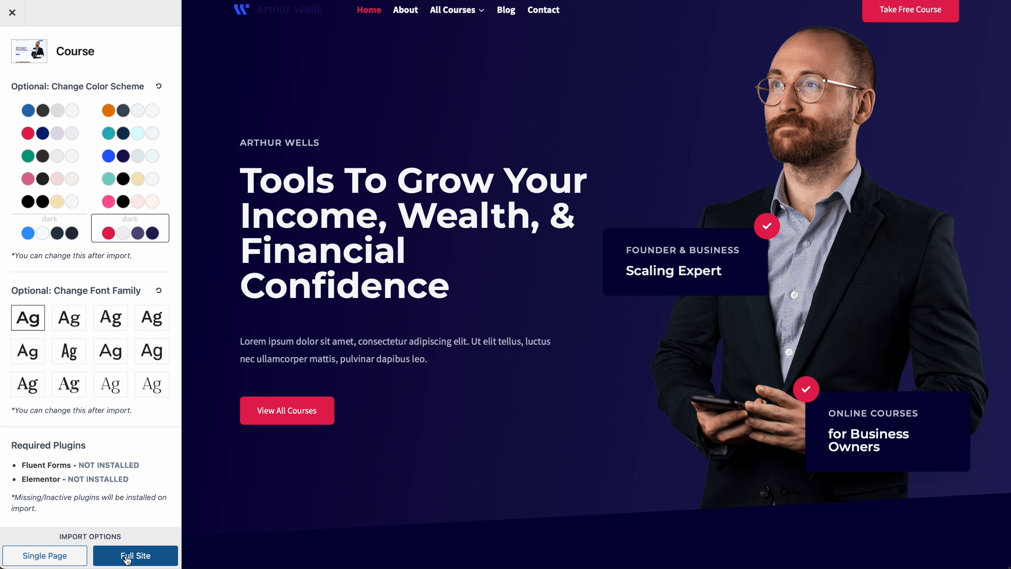
left_click(130, 557)
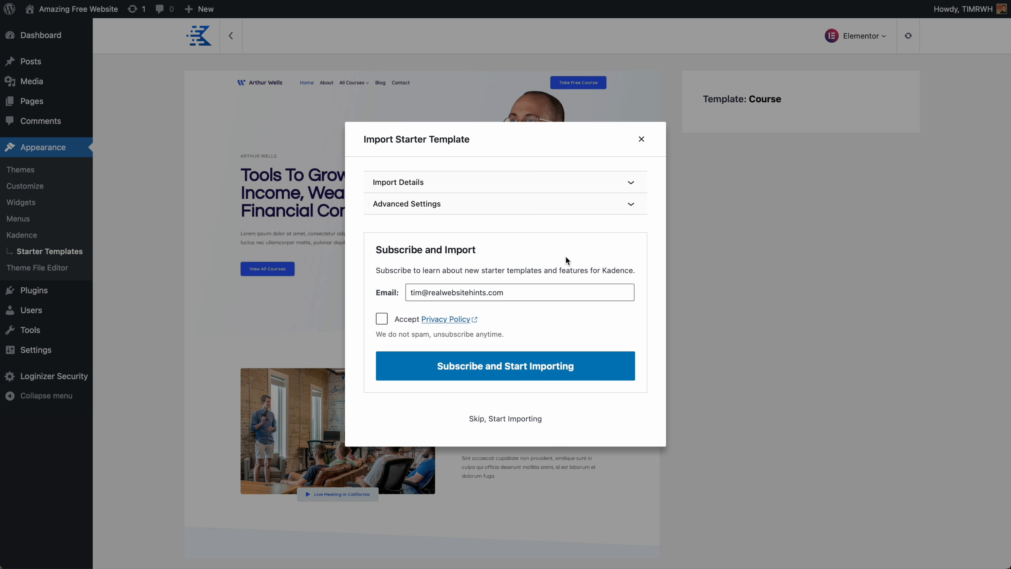
left_click(501, 421)
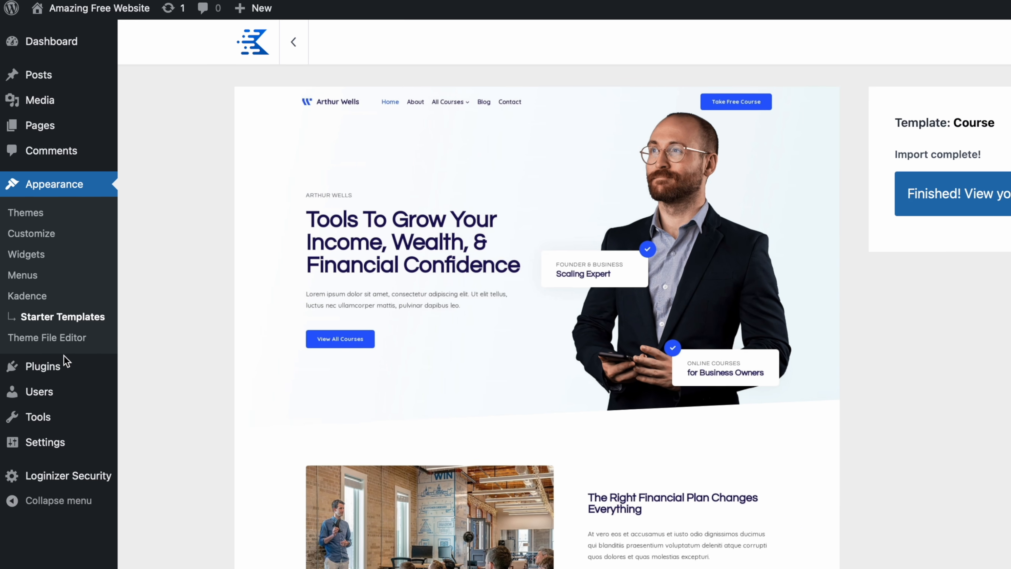
Step: Open the list of installed plugins and deactivate the Fluent Forms plugin
mouse_move(37, 293)
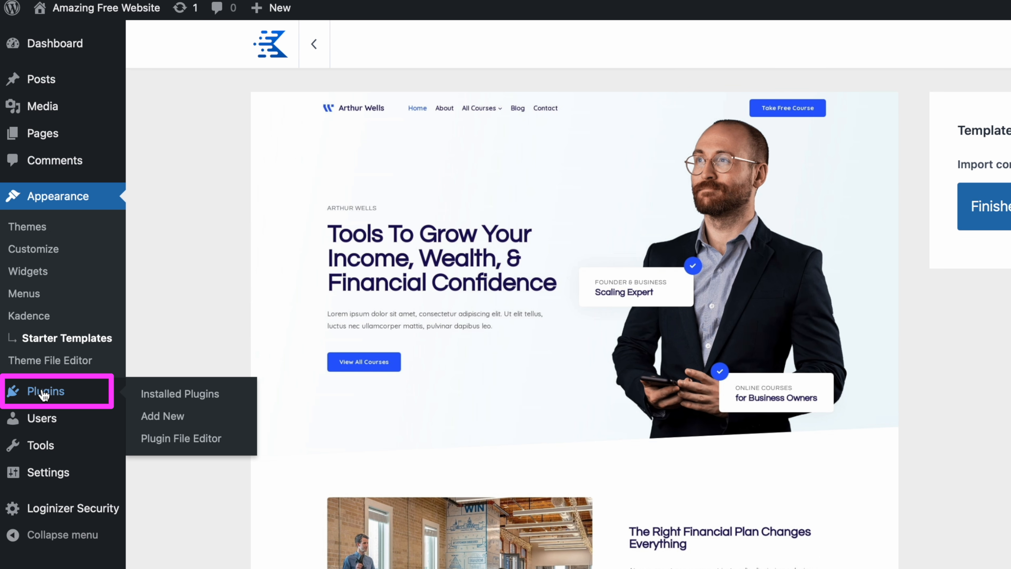
left_click(49, 390)
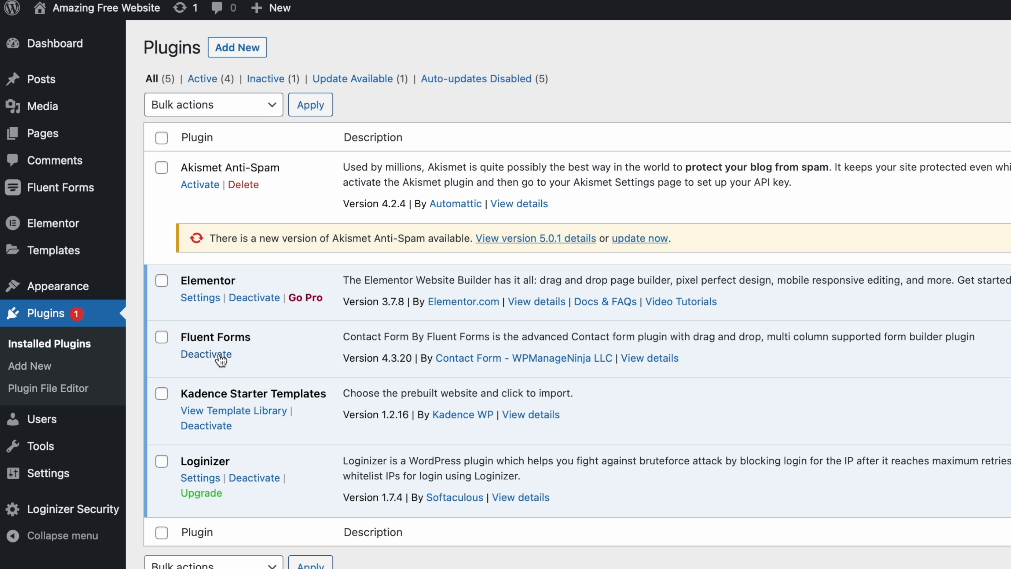
left_click(206, 354)
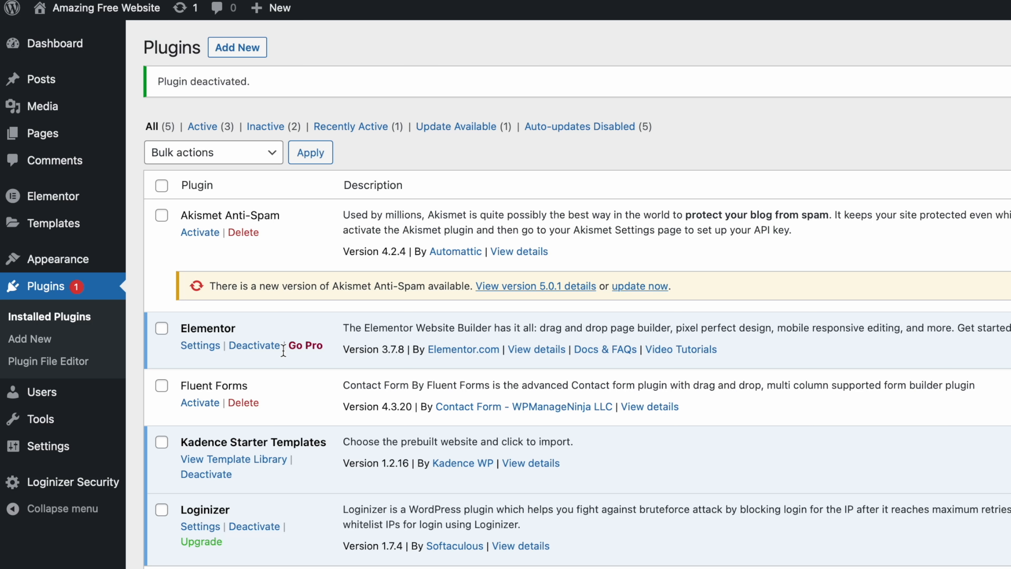
Step: Open the list of all pages and edit the Home page with Elementor
mouse_move(76, 144)
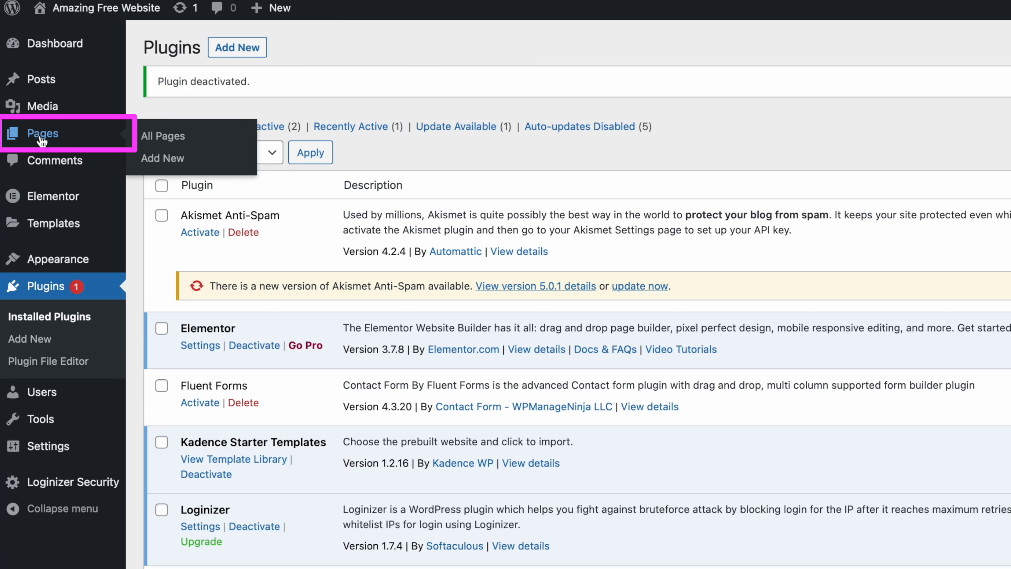
left_click(165, 135)
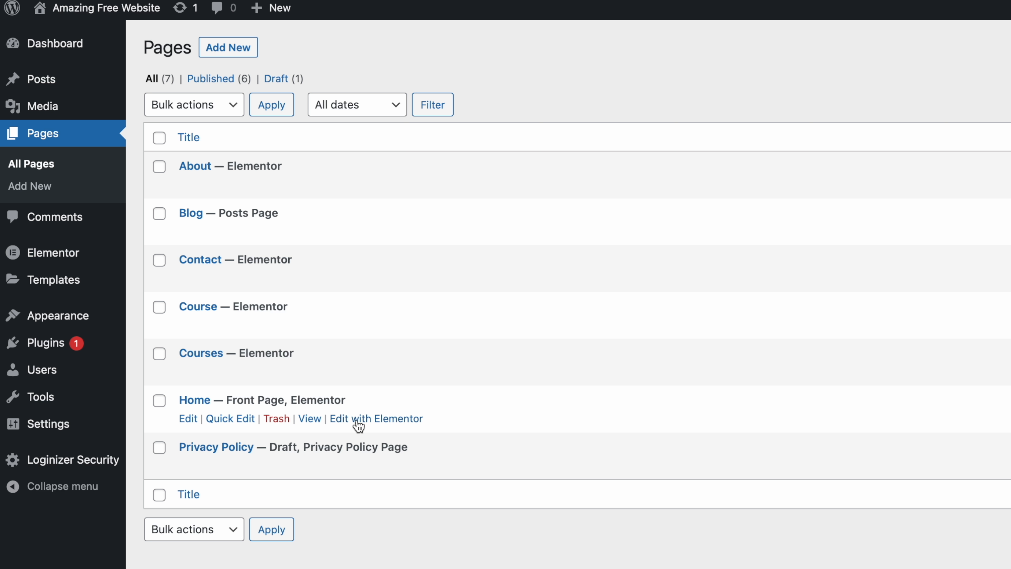
left_click(373, 419)
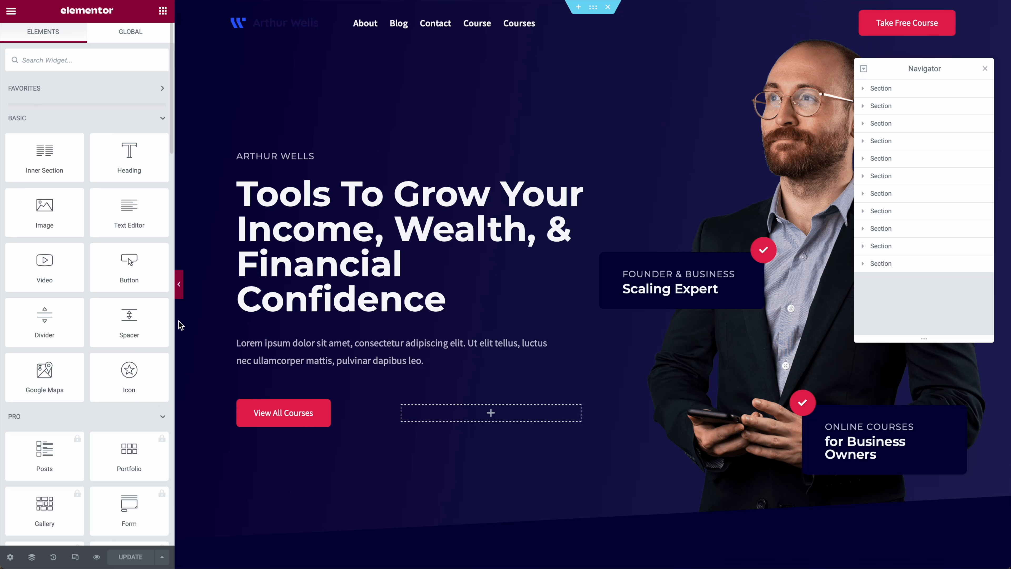
Step: Browse the available Elementor widgets and collapse the Pro widget category
scroll(99, 447, "down", 3)
scroll(99, 447, "down", 2)
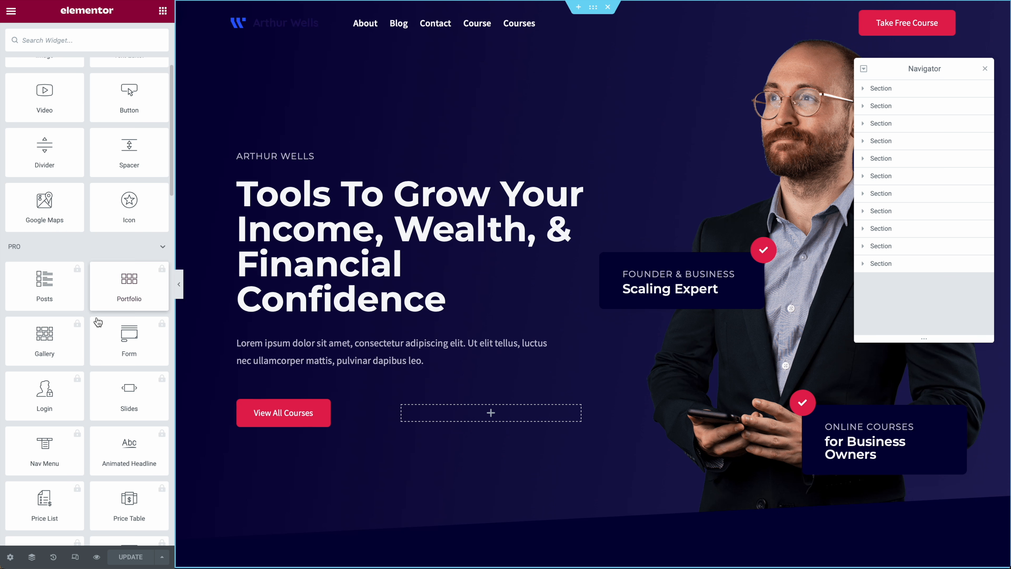
scroll(97, 318, "down", 3)
left_click(162, 149)
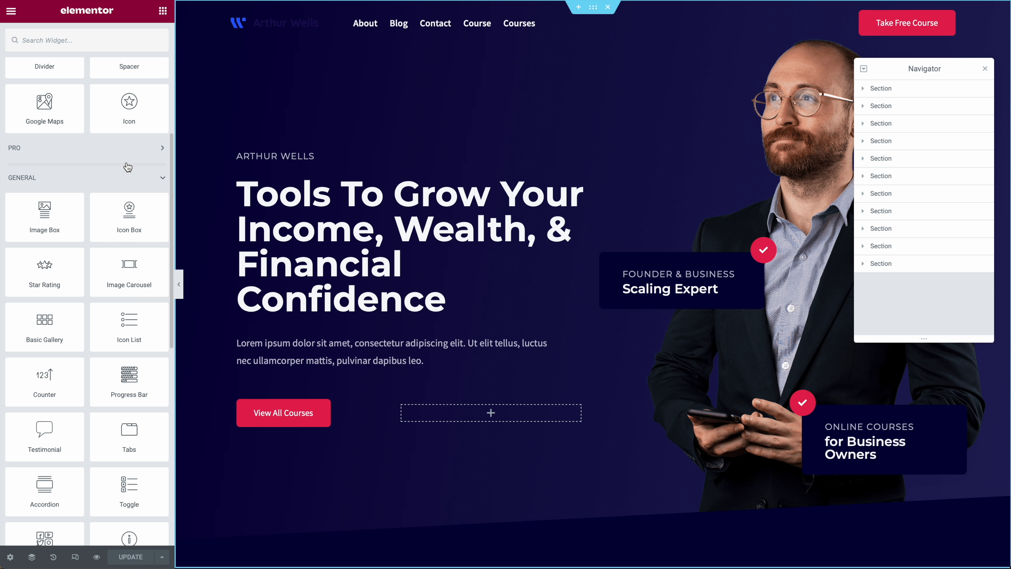
scroll(123, 215, "down", 4)
scroll(118, 220, "down", 8)
scroll(44, 291, "up", 15)
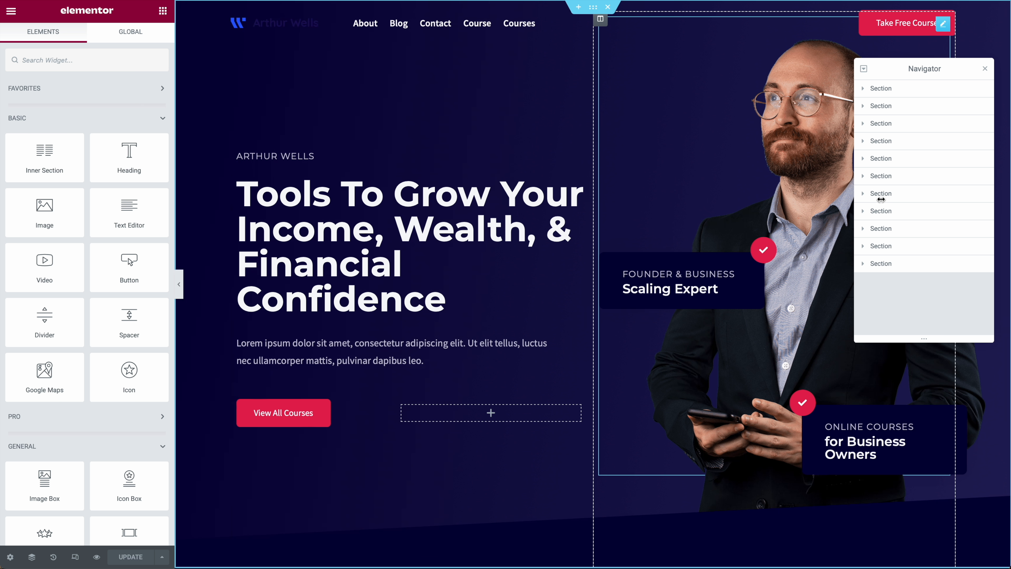
Step: Open the layout settings of the Home page's first section and the content settings of its main heading
left_click(863, 88)
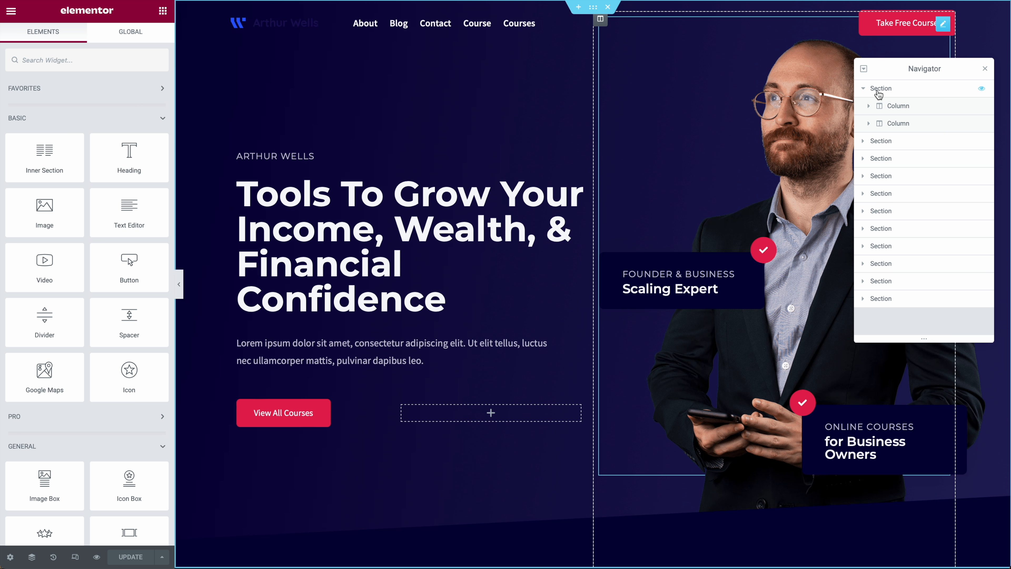
left_click(863, 89)
left_click(904, 91)
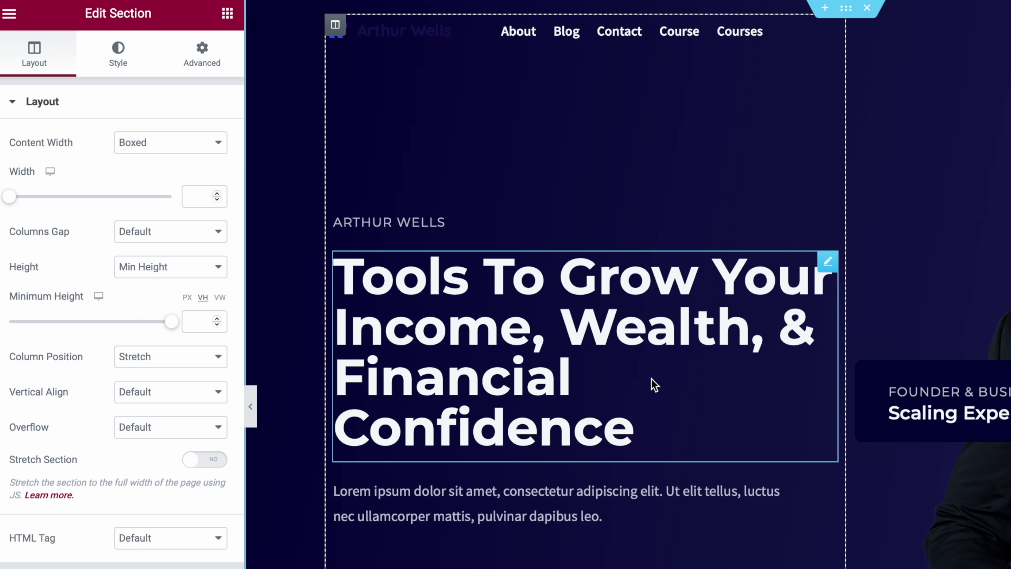
left_click(831, 266)
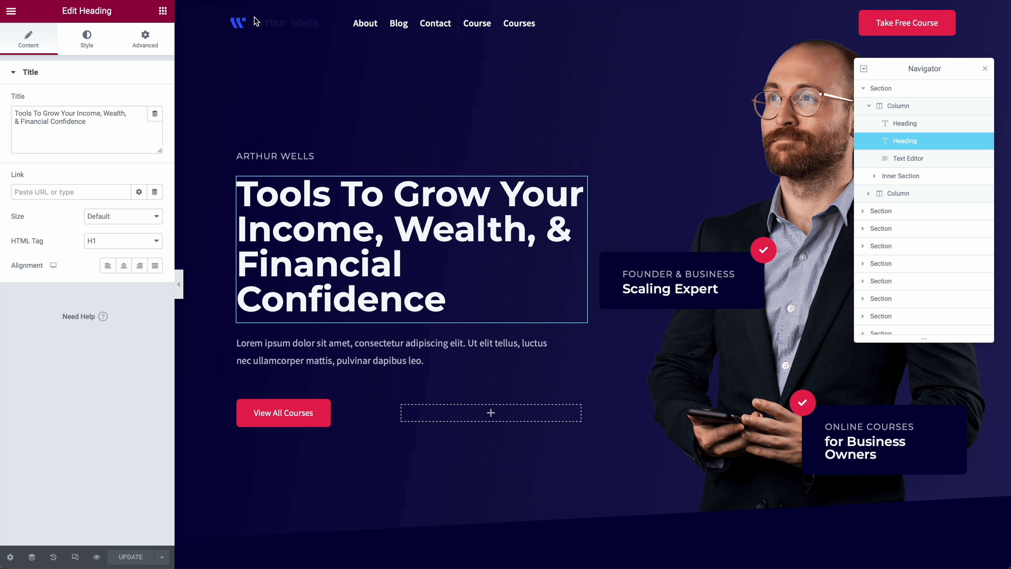
left_click(294, 24)
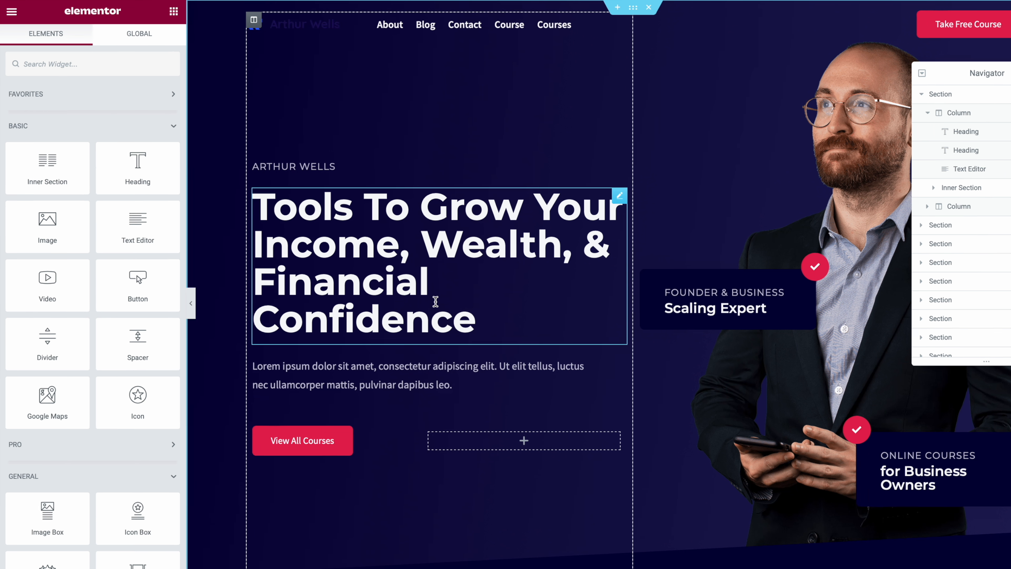
Step: Replace the name in the small heading above the hero title with the site owner's full name
left_click(581, 159)
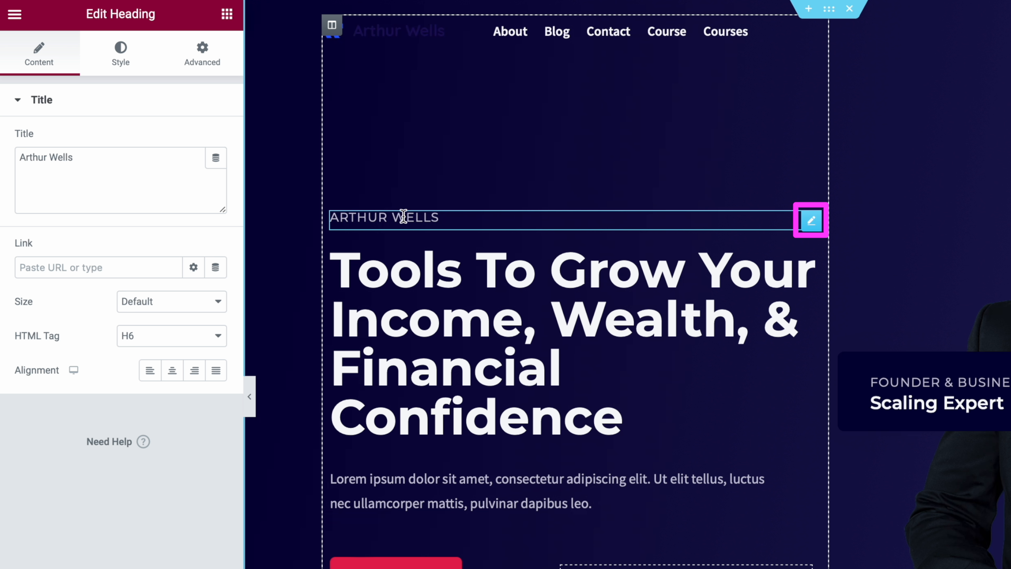
triple_click(415, 217)
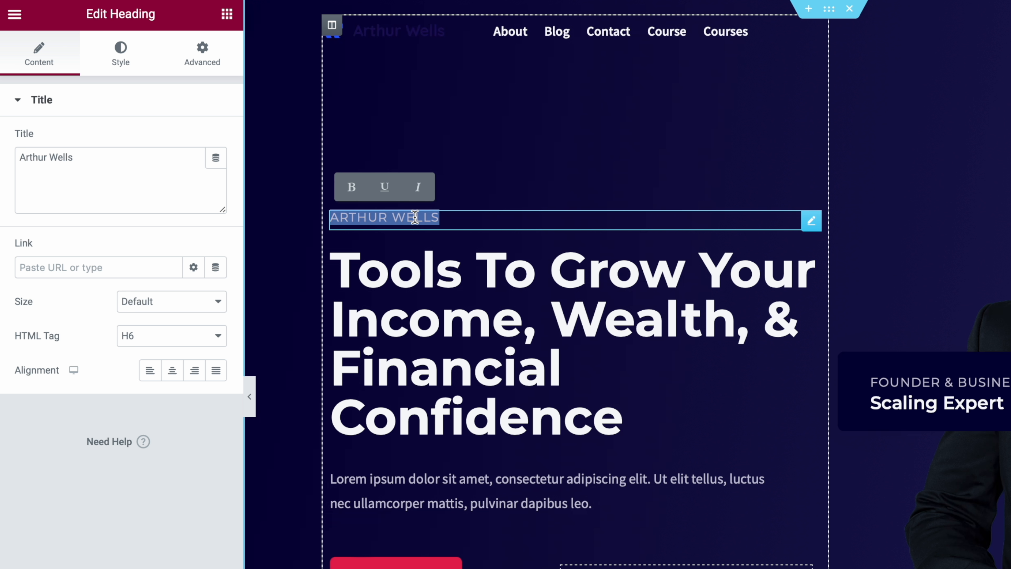
type("Tim Martin")
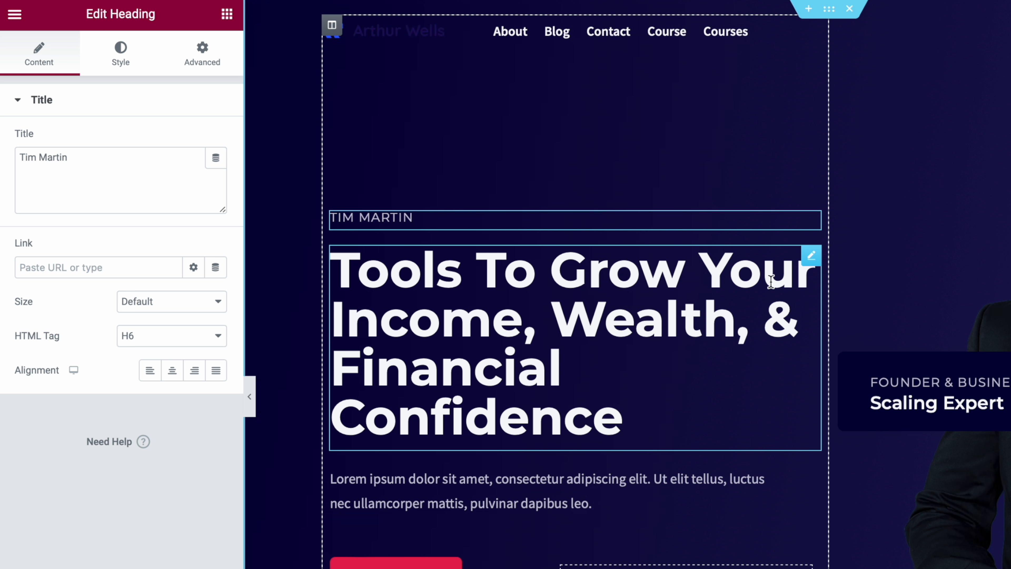
Step: Change the hero section's main heading to "Learn how to build an amazing free website*"
left_click(677, 275)
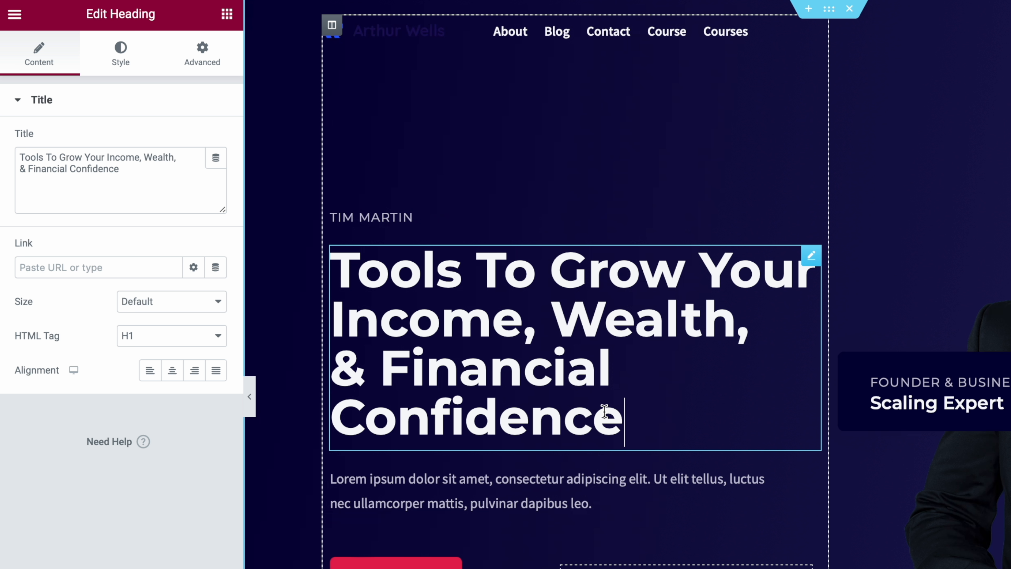
left_click_drag(124, 175, 4, 152)
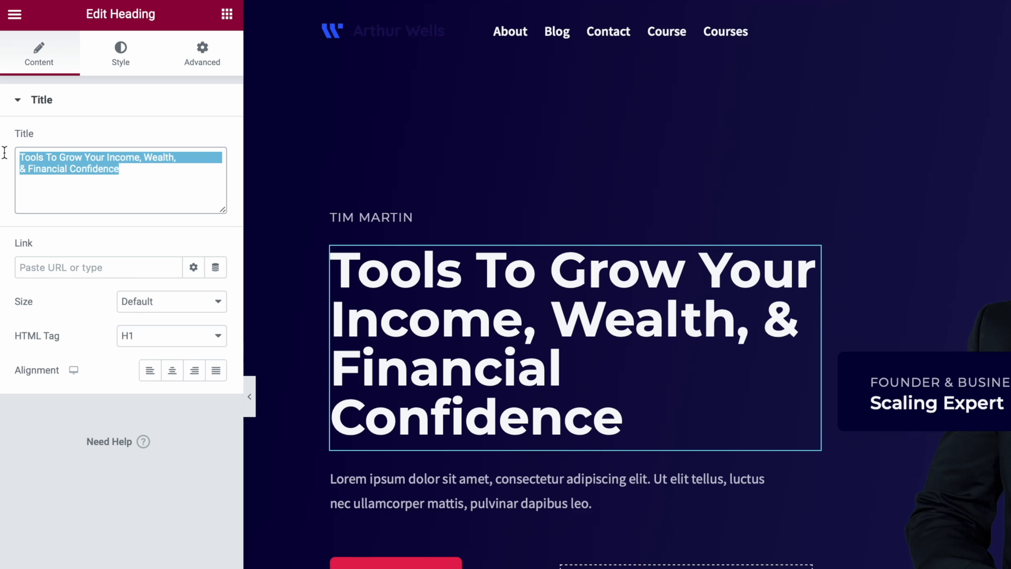
type("Learn how to build an amazing ")
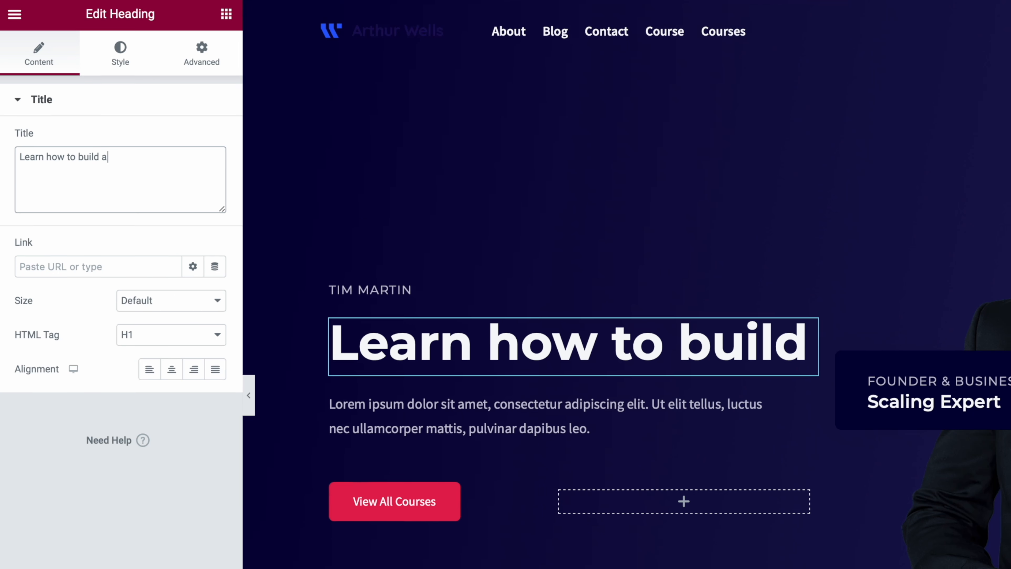
type("free website*")
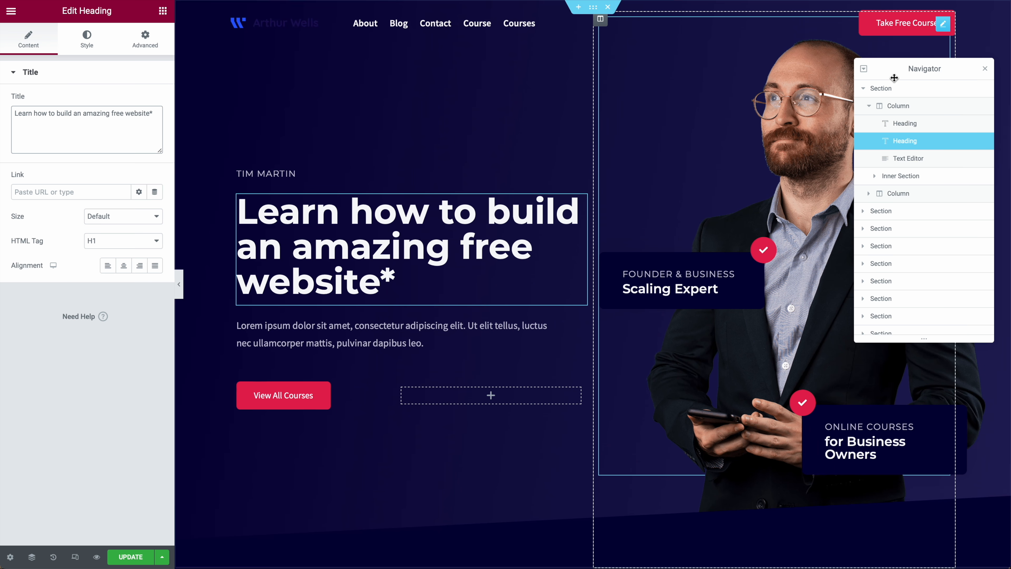
Step: Close the floating Navigator and remove the current photo from the hero section's image widget
left_click_drag(892, 69, 324, 110)
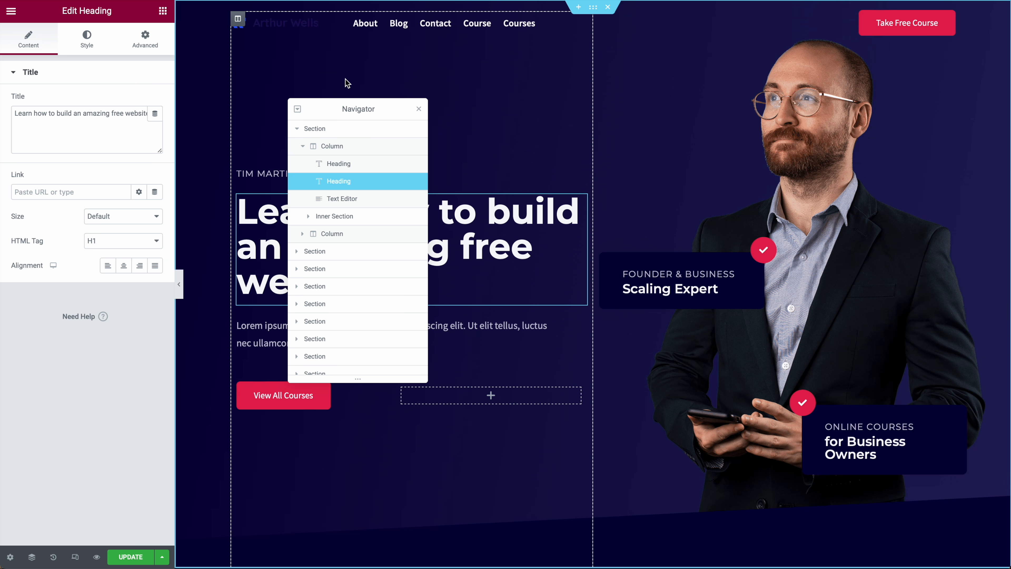
left_click(419, 108)
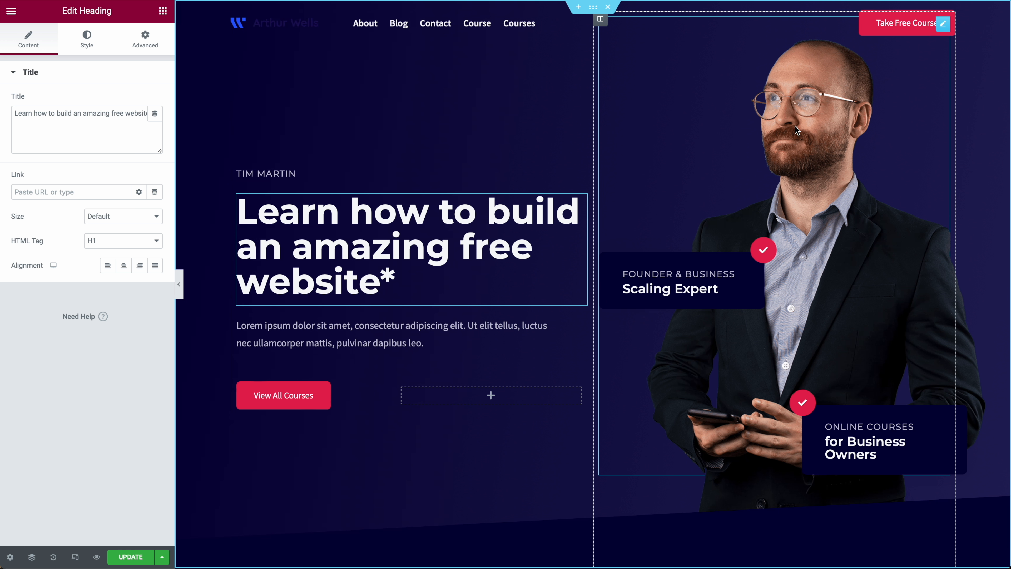
left_click(829, 121)
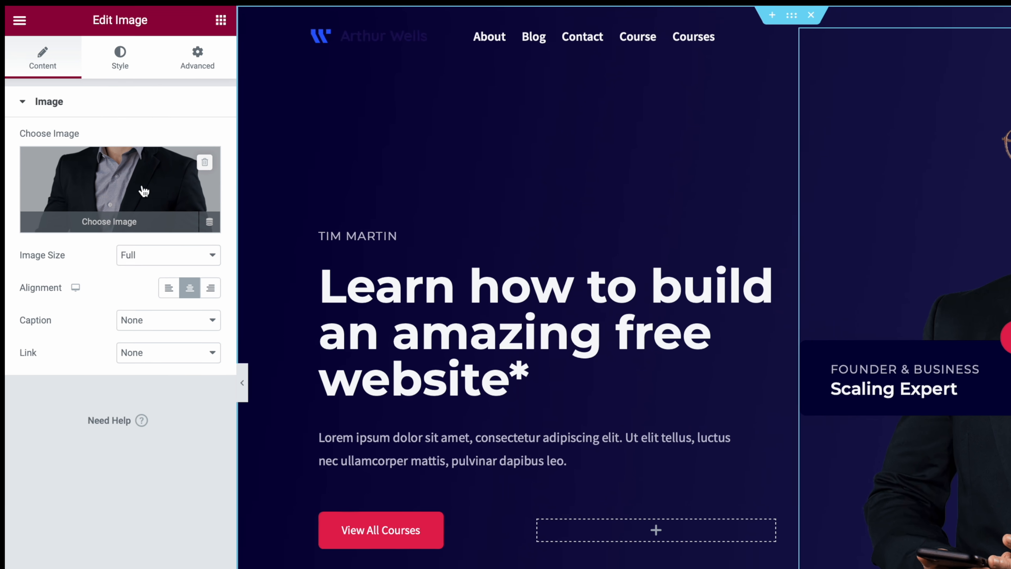
left_click(204, 162)
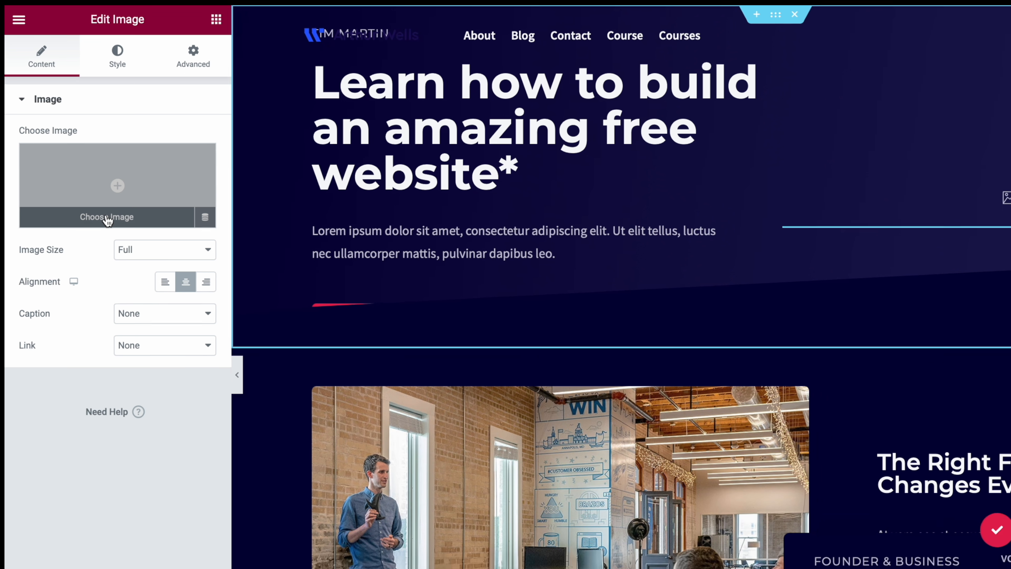
Step: Upload the "Pointing shot 2" PNG portrait from the Desktop to the media library for the hero image
left_click(106, 217)
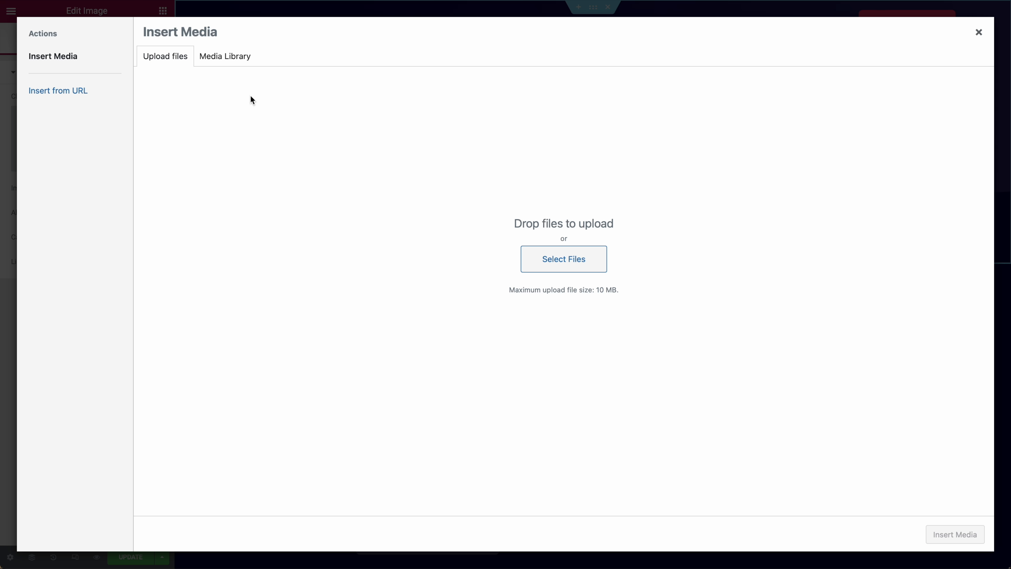
left_click(238, 60)
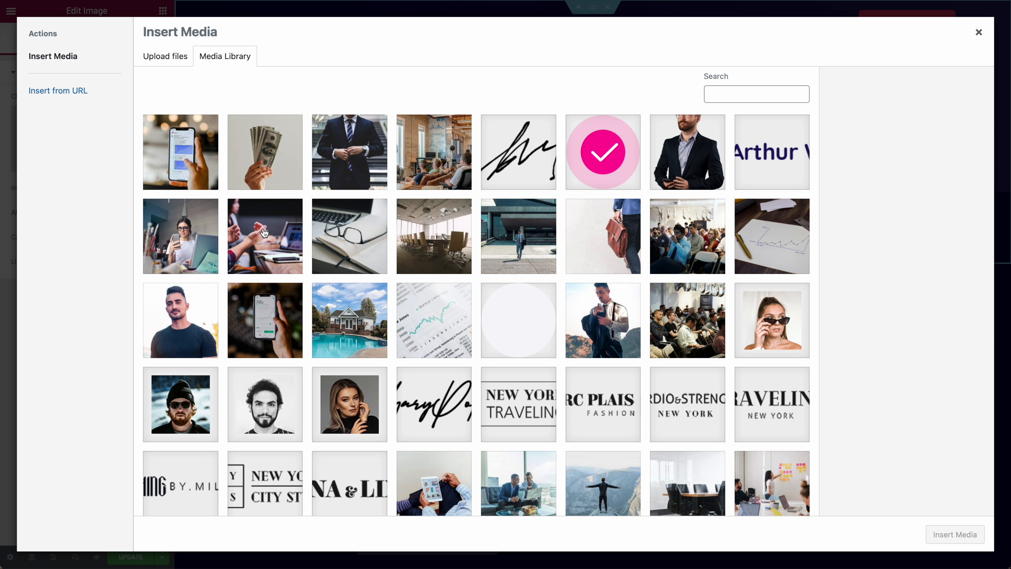
left_click(163, 57)
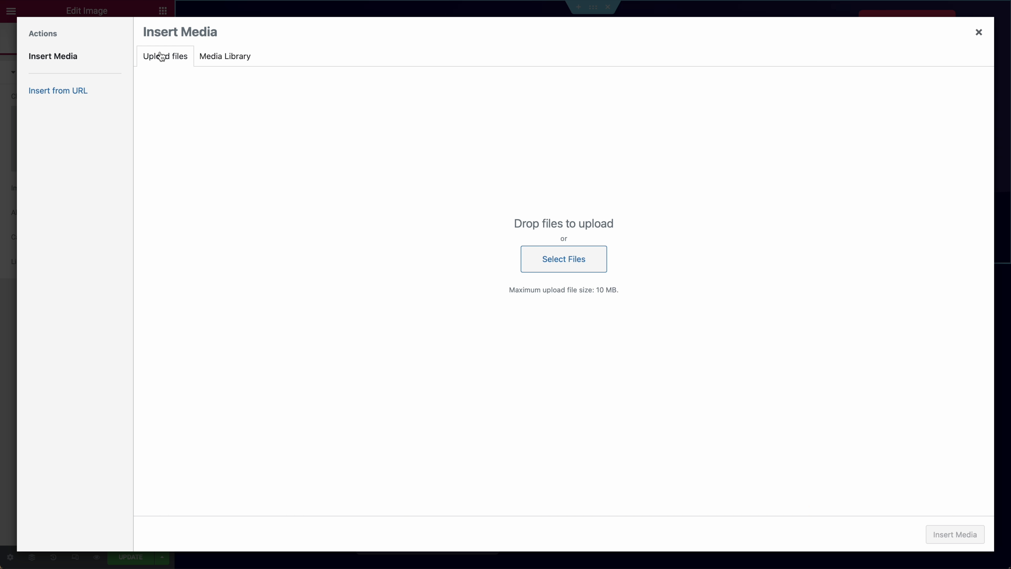
left_click(570, 262)
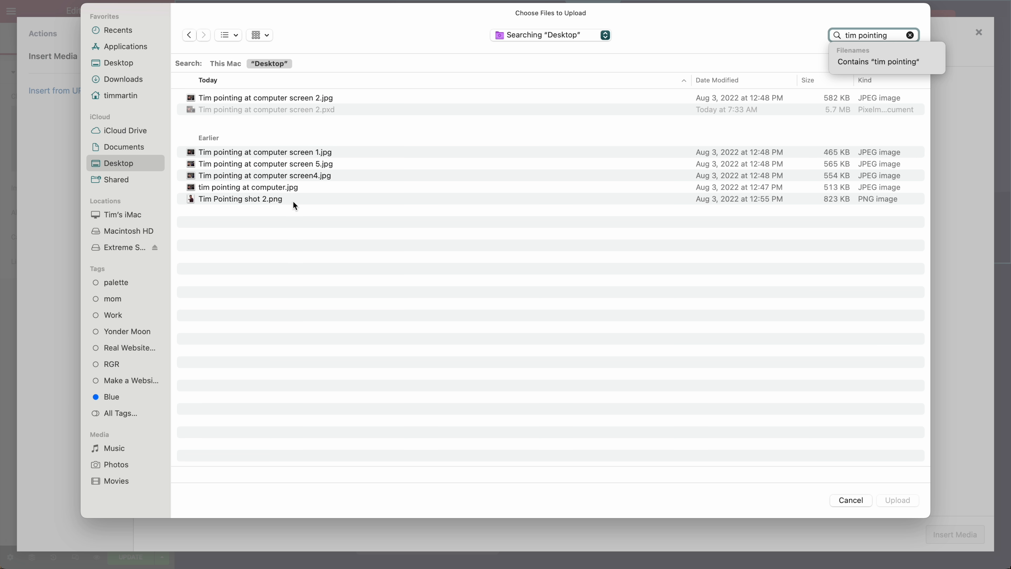
left_click(293, 200)
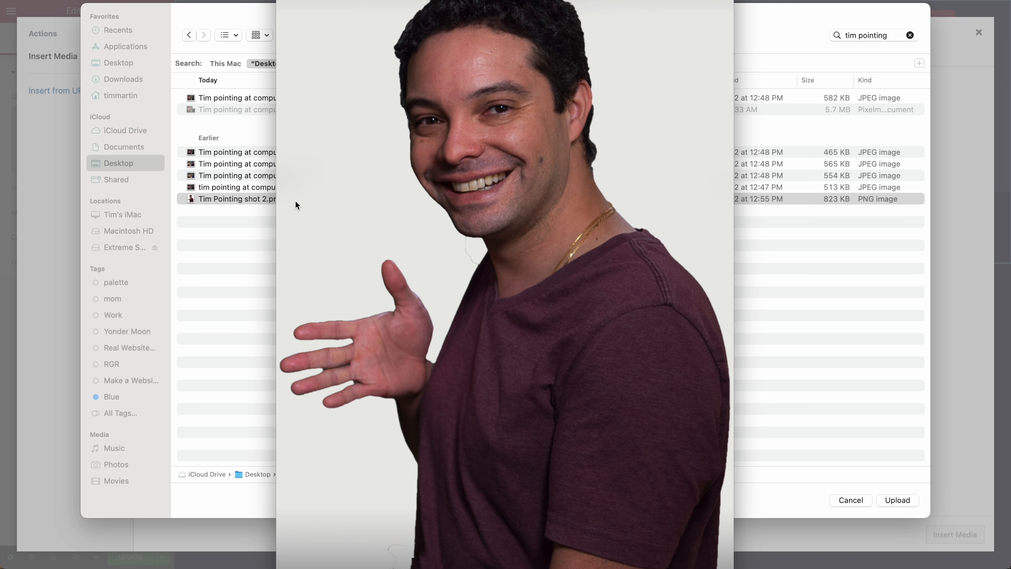
key("space")
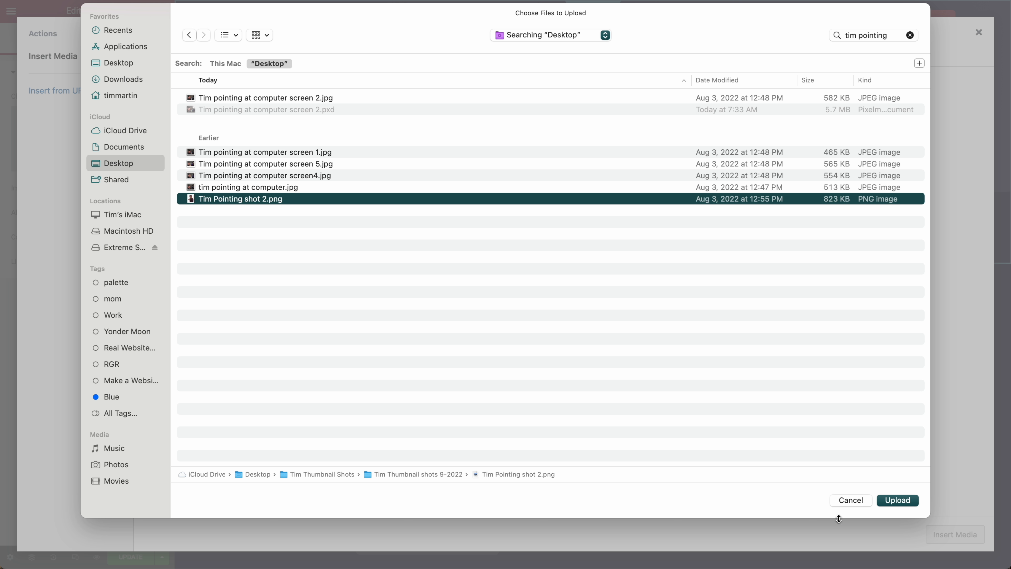
left_click(899, 500)
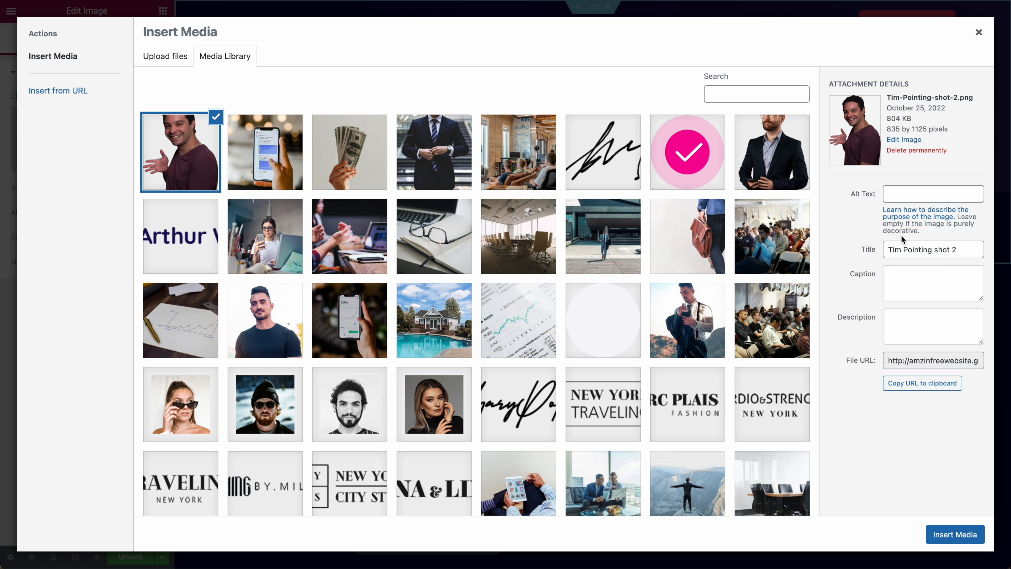
Step: Give the uploaded portrait alt text with the man's first name and "pointing", and insert it as the hero image
left_click(907, 194)
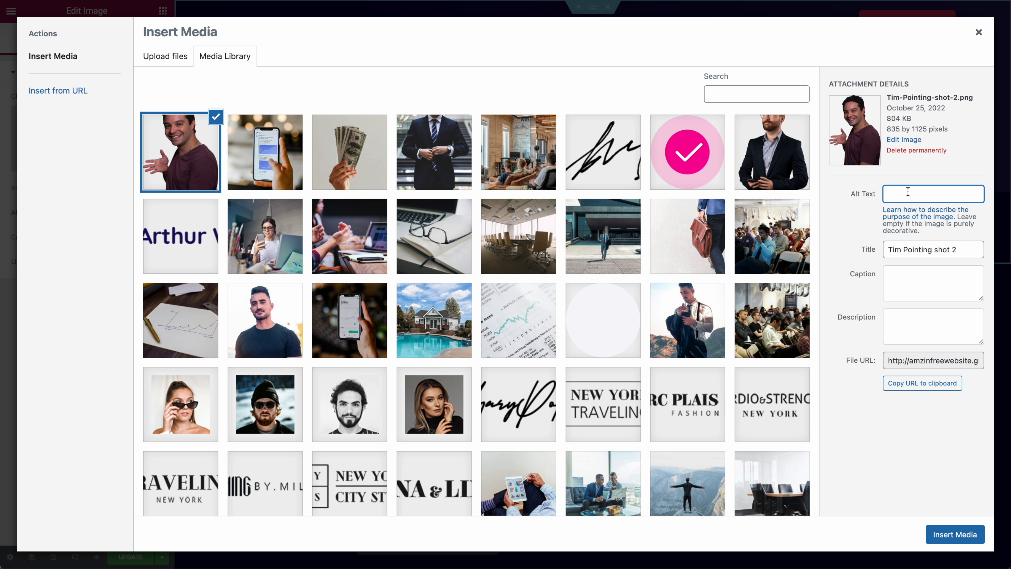
type("Tim pointing")
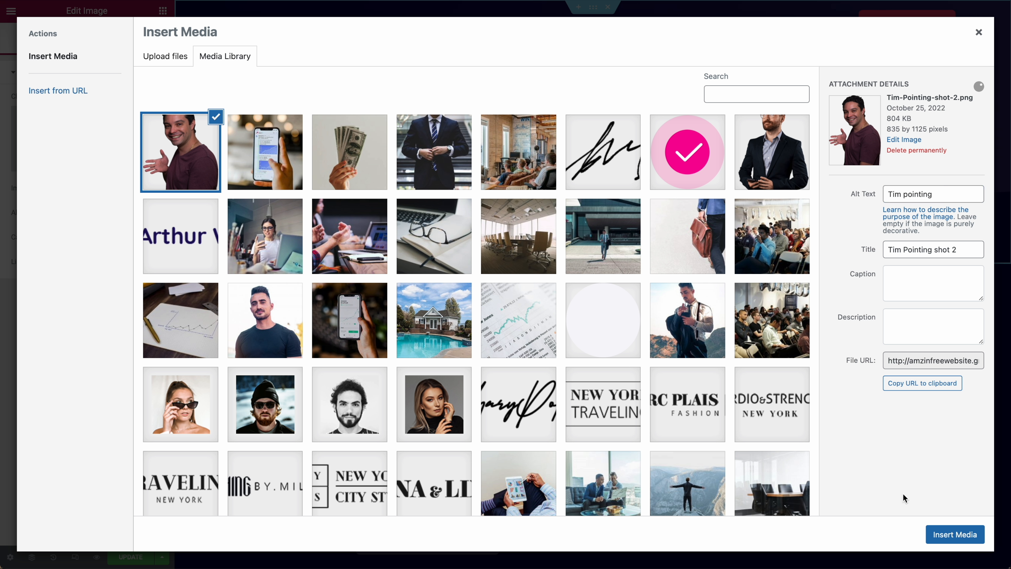
left_click(954, 534)
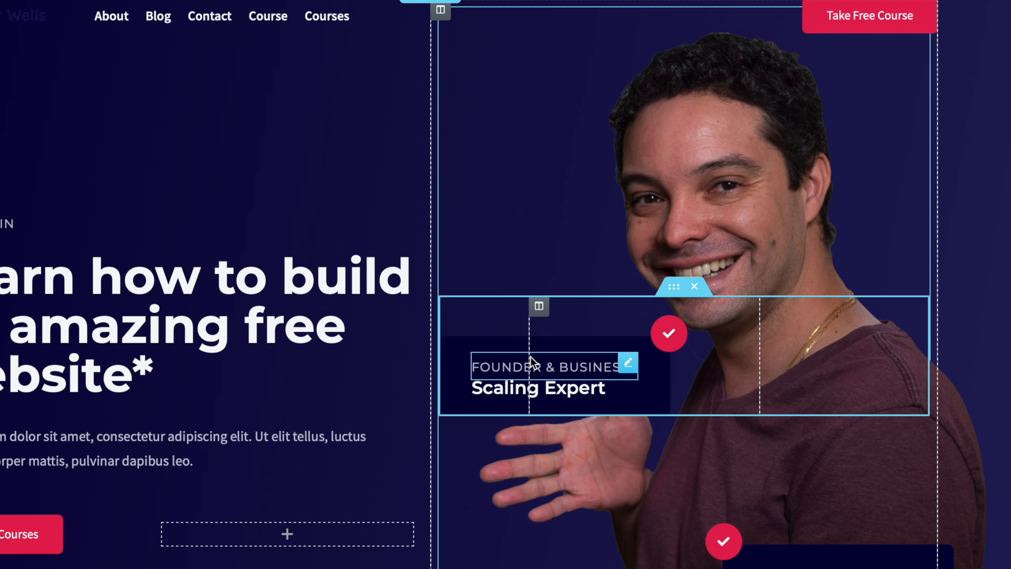
Step: Delete the "Founder & Business Scaling Expert" badge and reword the Online Courses badge as "Learn How" and "to make a free website"
left_click(695, 289)
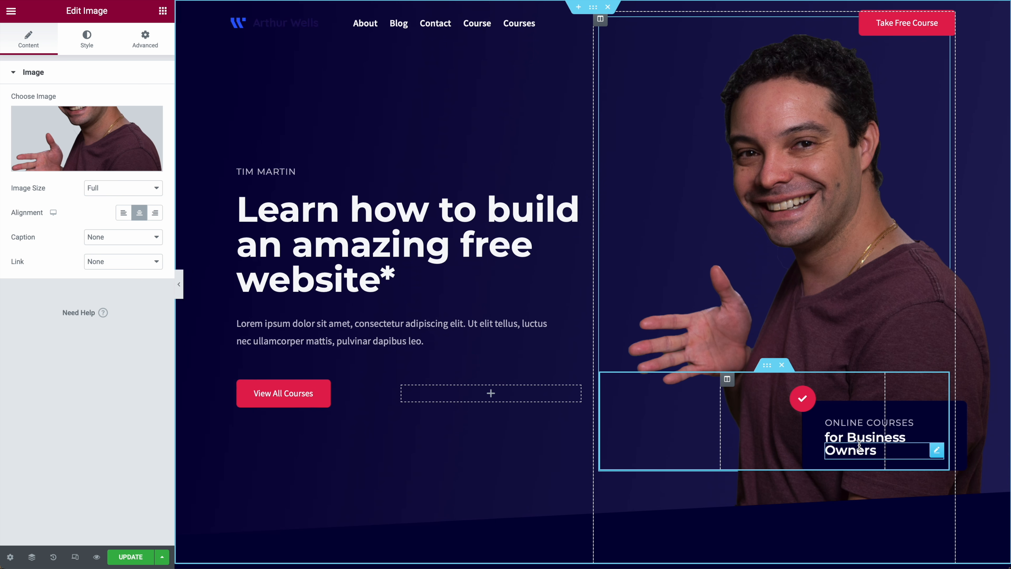
left_click(852, 421)
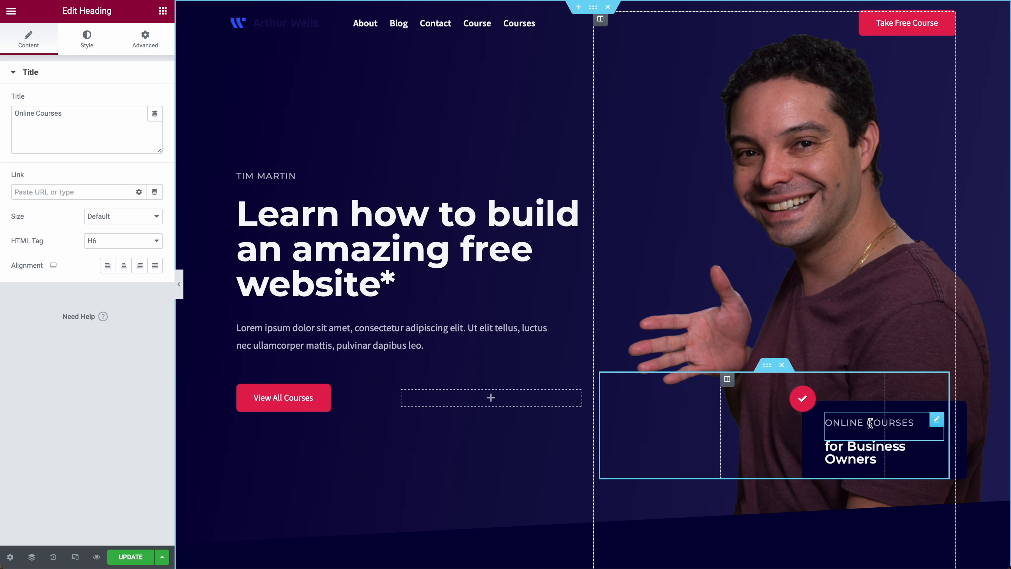
triple_click(911, 423)
type("Learn How")
left_click(876, 458)
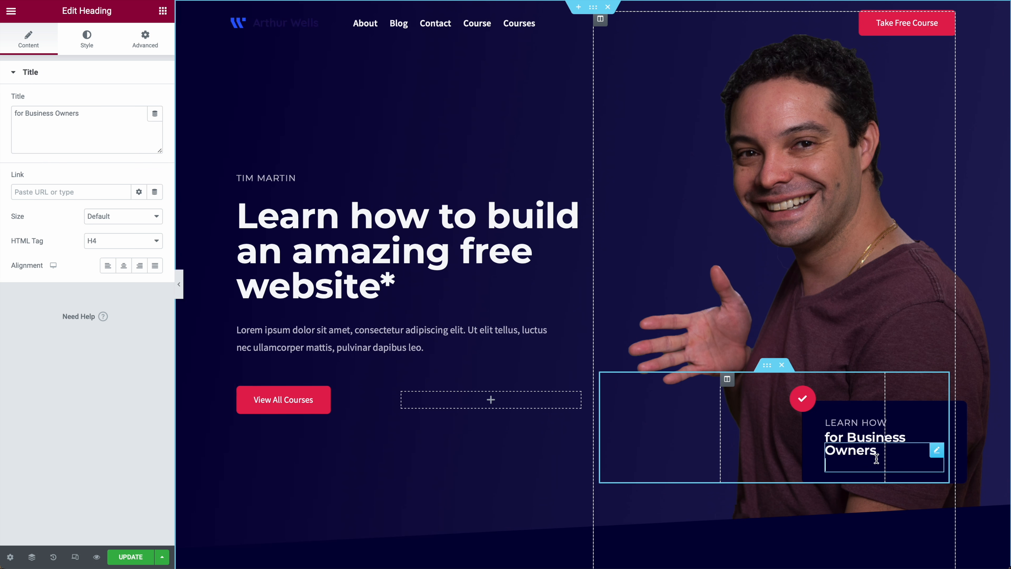
triple_click(876, 458)
type("to make a free website")
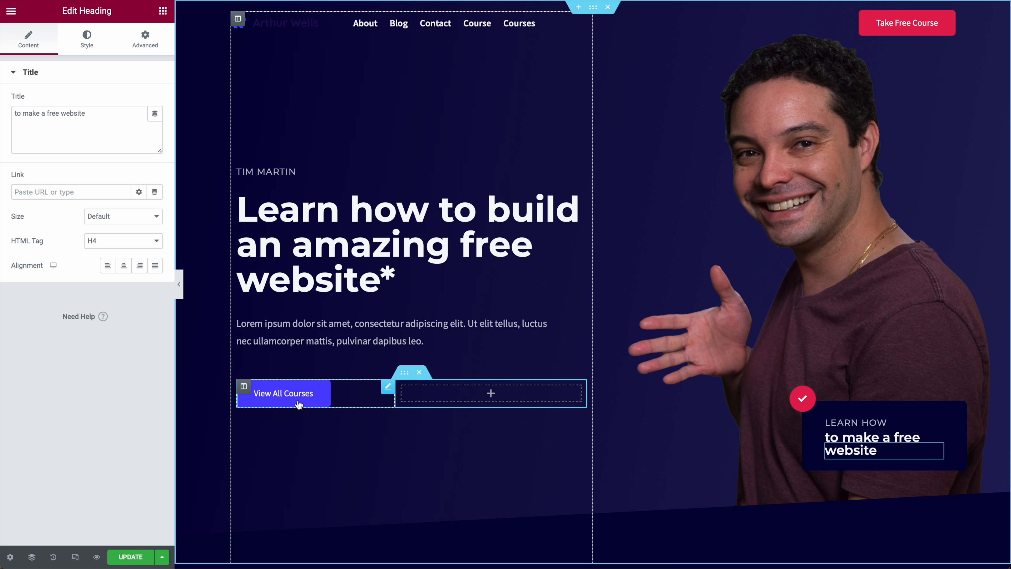
Step: Change the text of the hero's View All Courses button to "View The Course"
left_click(298, 403)
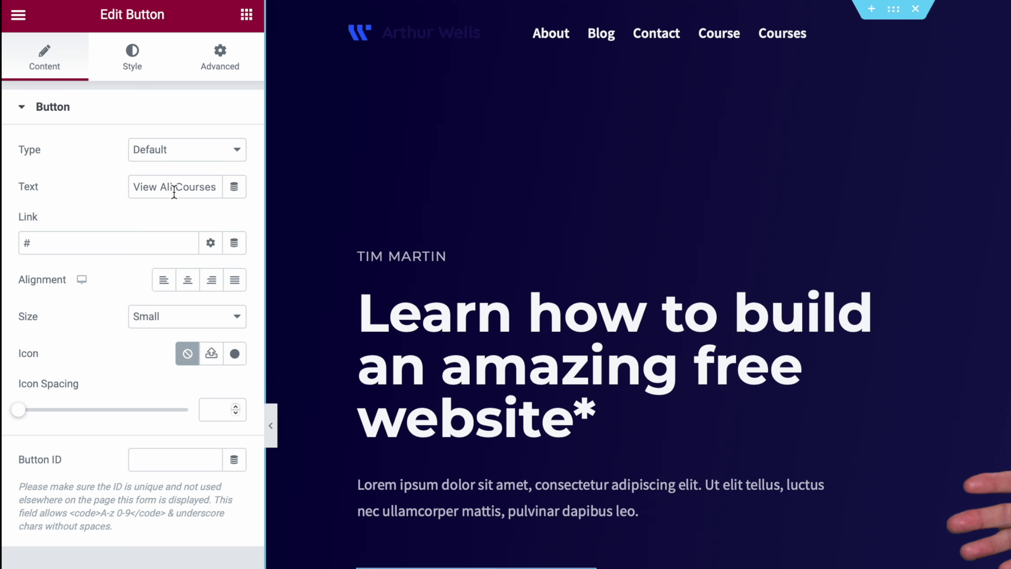
mouse_move(174, 188)
left_mouse_down()
mouse_move(140, 186)
mouse_move(178, 189)
left_mouse_up()
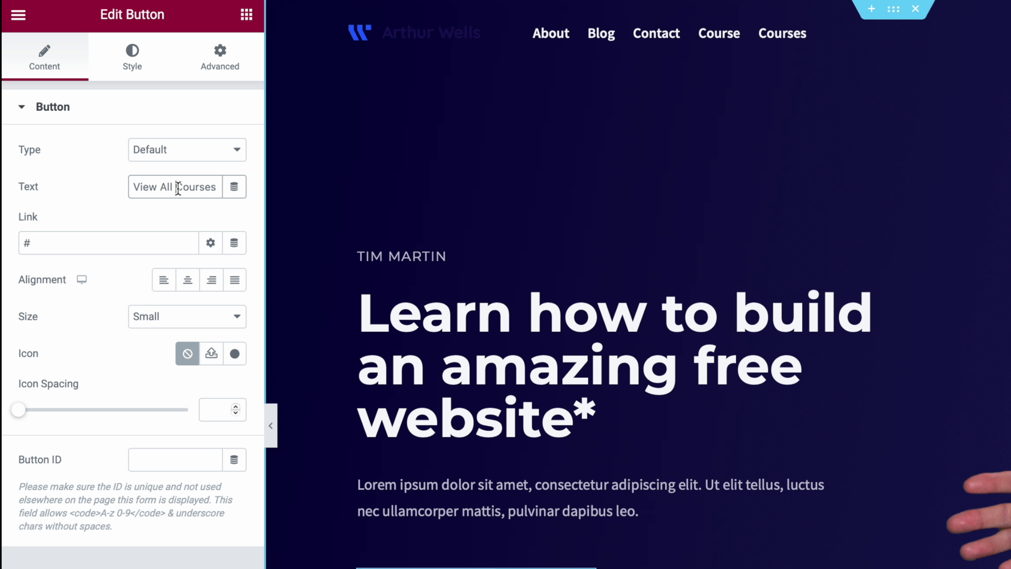
key("BackSpace")
key("BackSpace")
key("BackSpace")
key("BackSpace")
type("the")
key("BackSpace")
key("BackSpace")
key("BackSpace")
type("The")
Step: Link the View The Course button to the Course page and save the changes to the Home page
left_click(66, 245)
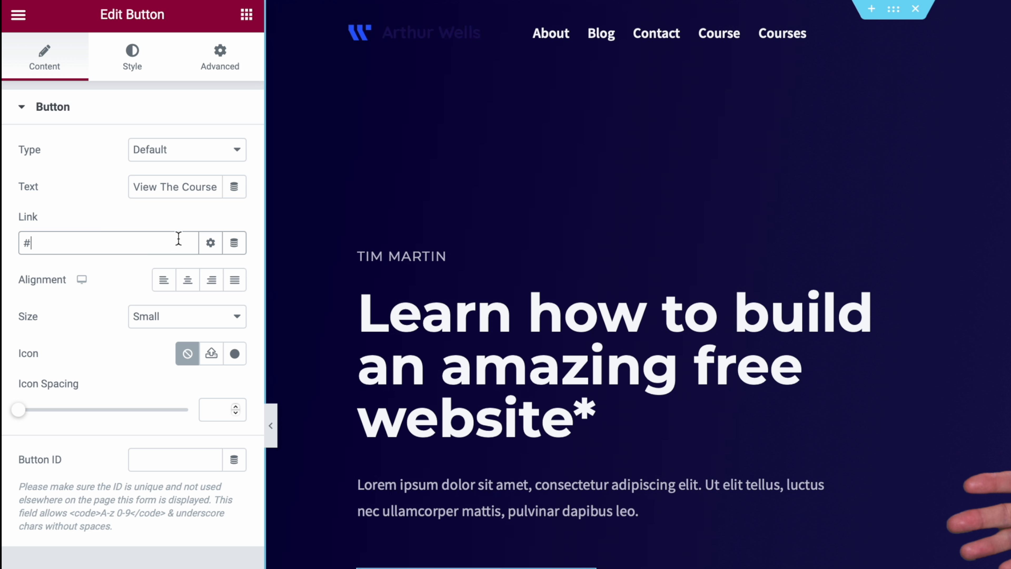
double_click(147, 243)
type("course")
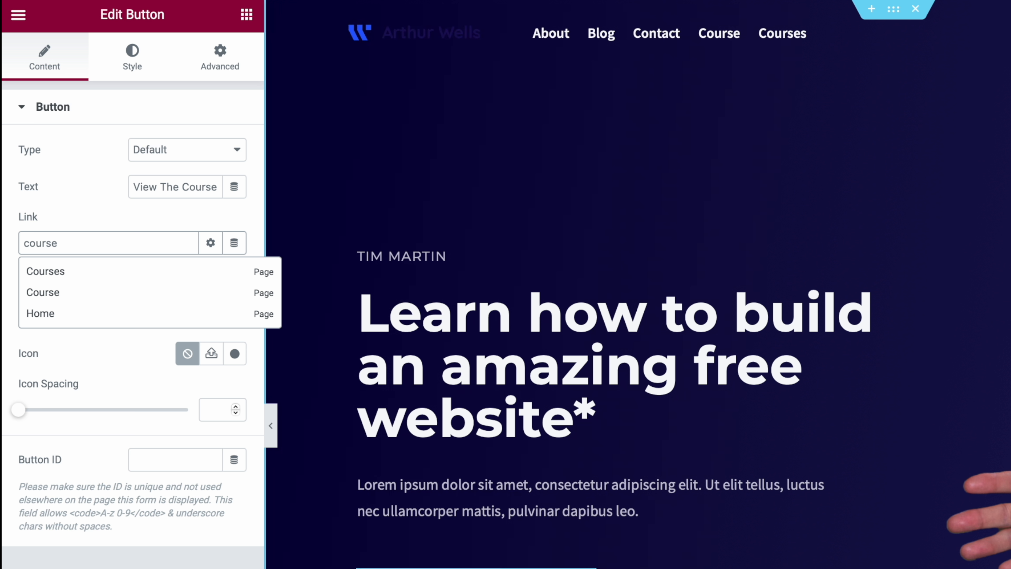
left_click(43, 293)
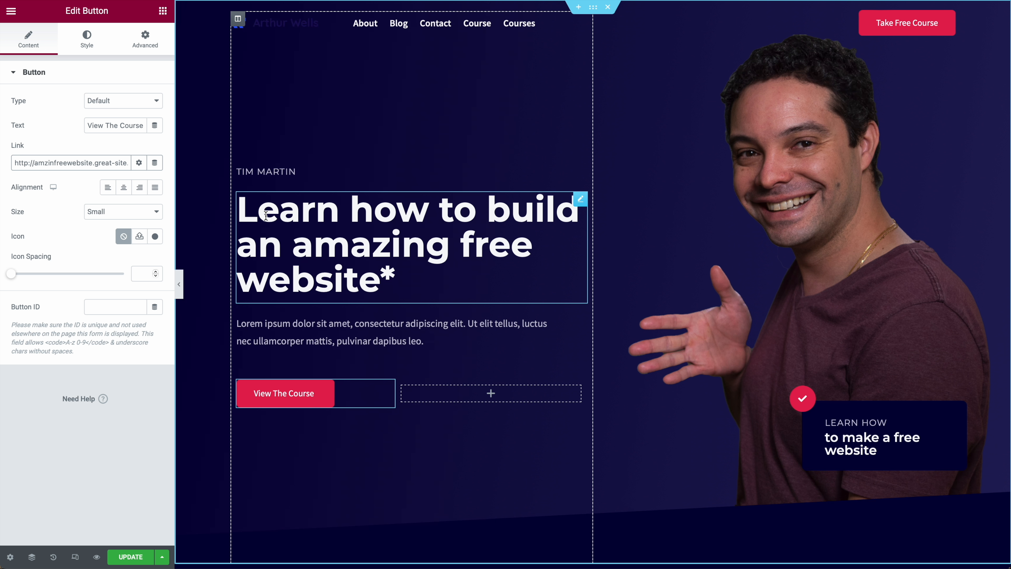
left_click(130, 557)
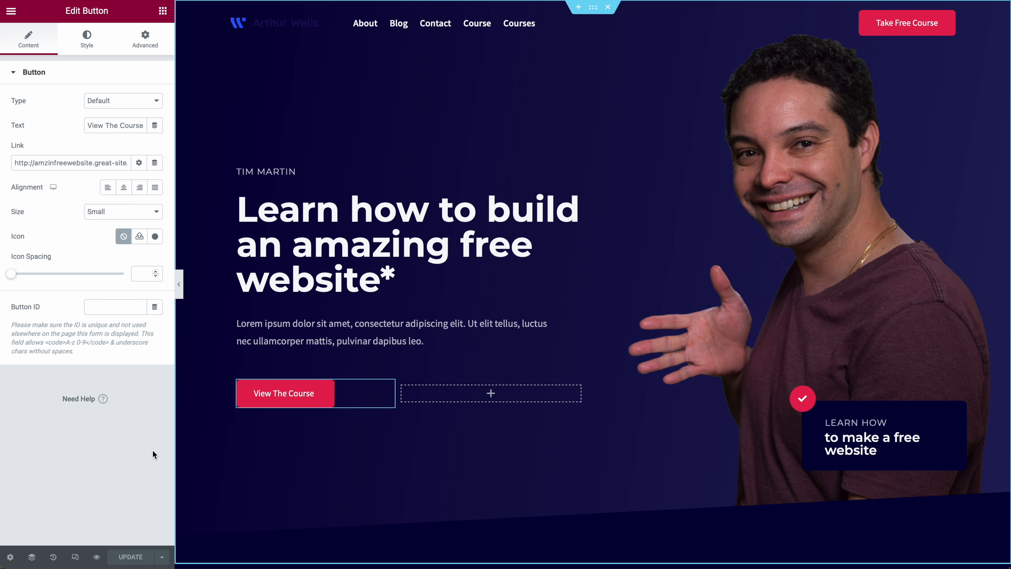
Step: Save the "Insights to elevate your financial confidence" section to the library as a template named "Questions left images right"
scroll(656, 418, "down", 5)
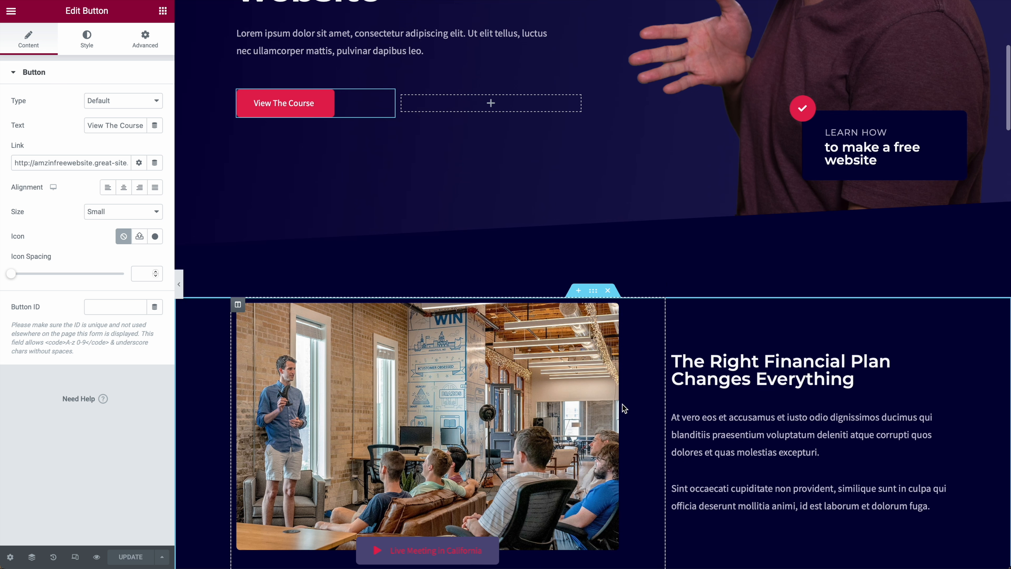
scroll(622, 404, "down", 1)
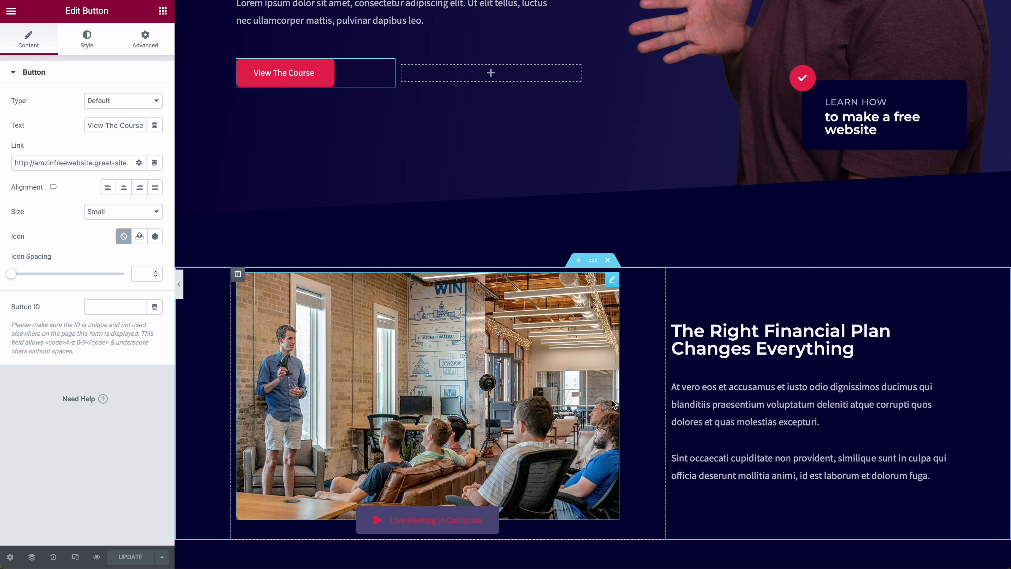
scroll(621, 394, "down", 8)
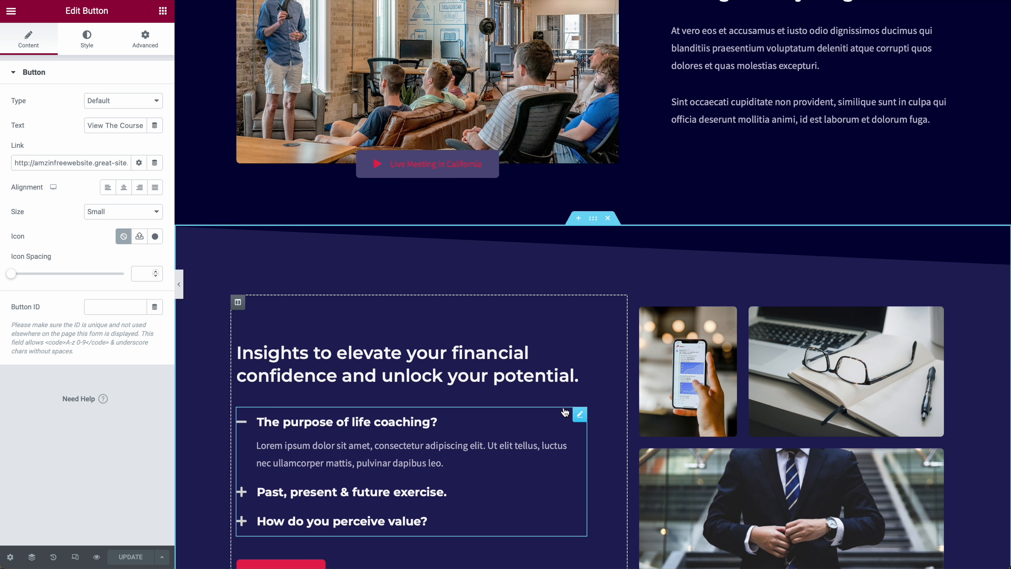
scroll(566, 412, "down", 1)
scroll(566, 412, "down", 4)
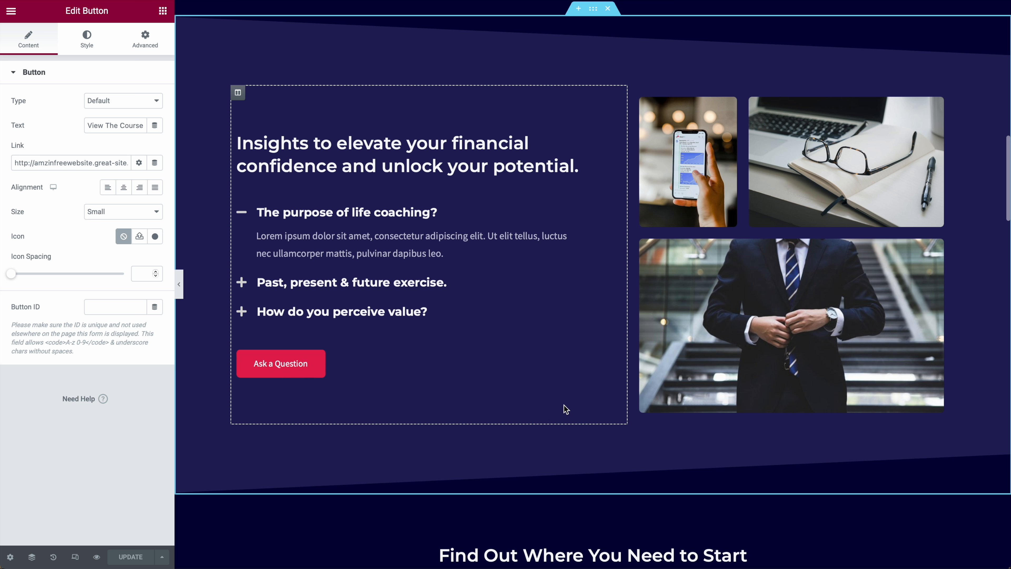
scroll(565, 410, "up", 1)
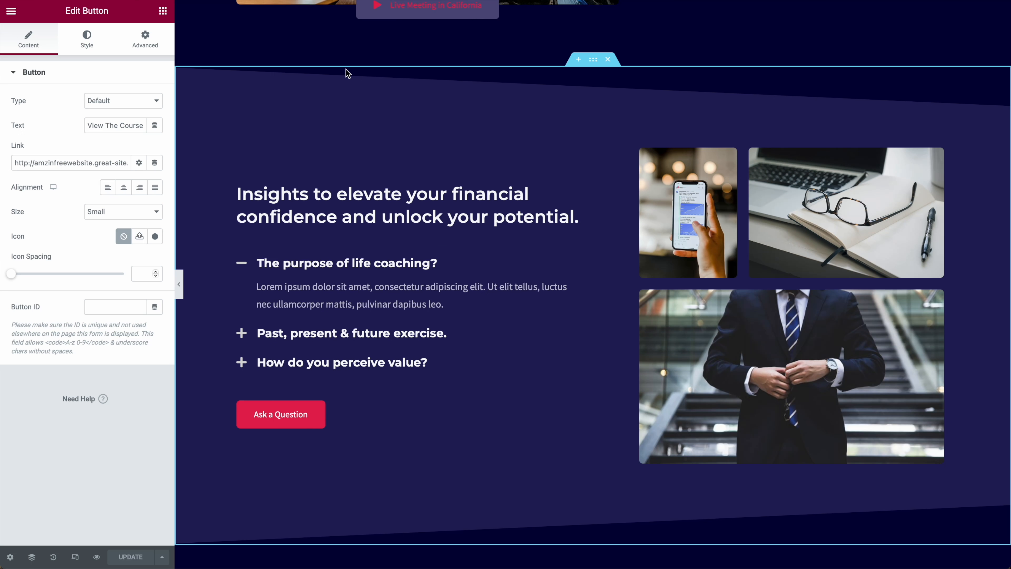
left_click(594, 68)
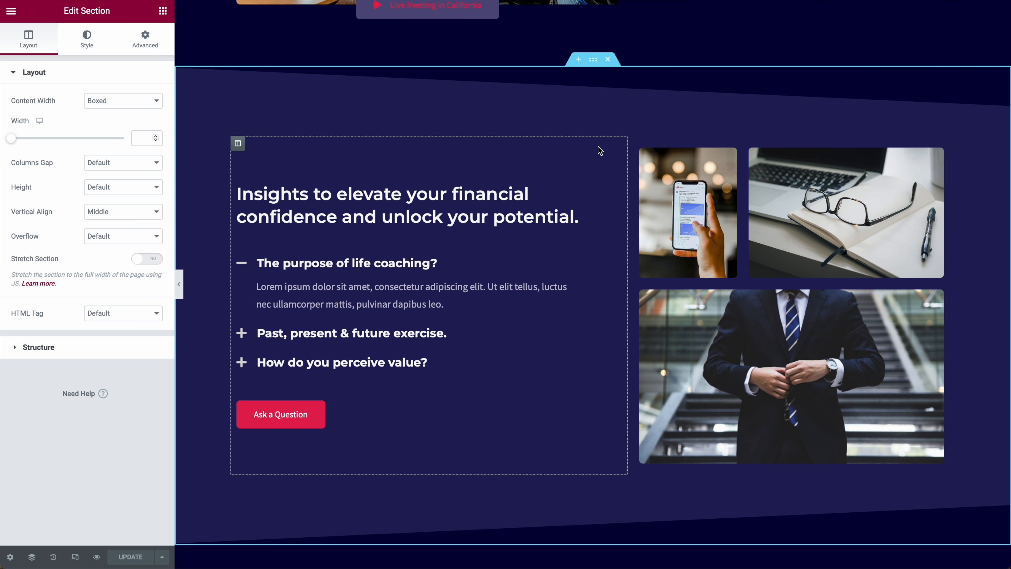
right_click(594, 60)
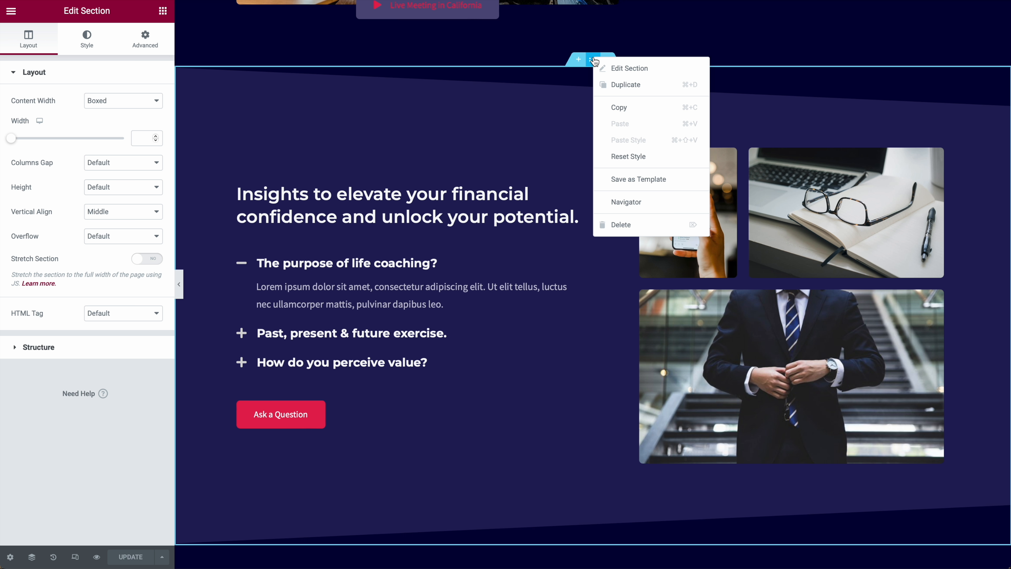
left_click(662, 186)
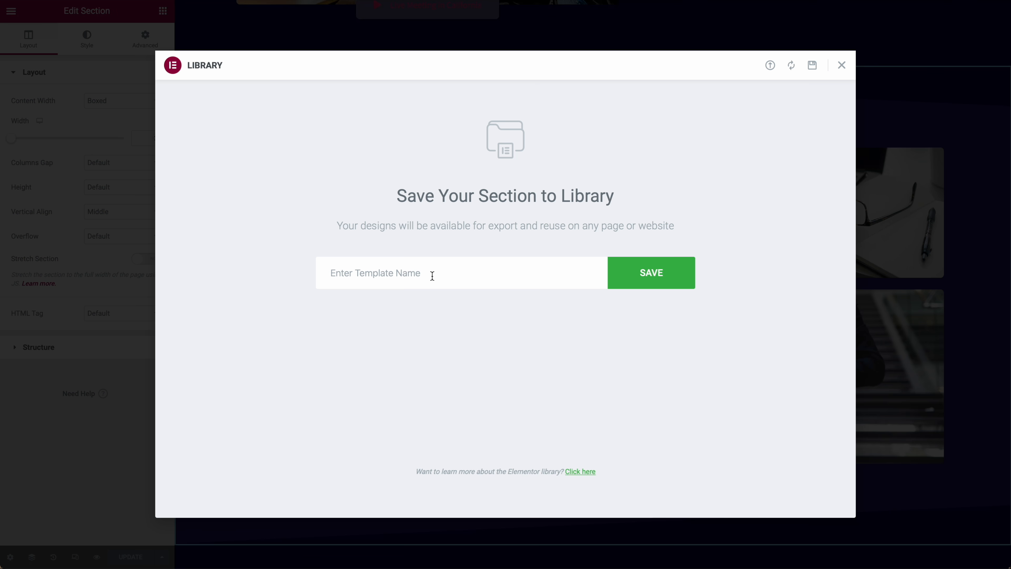
type("Questions I")
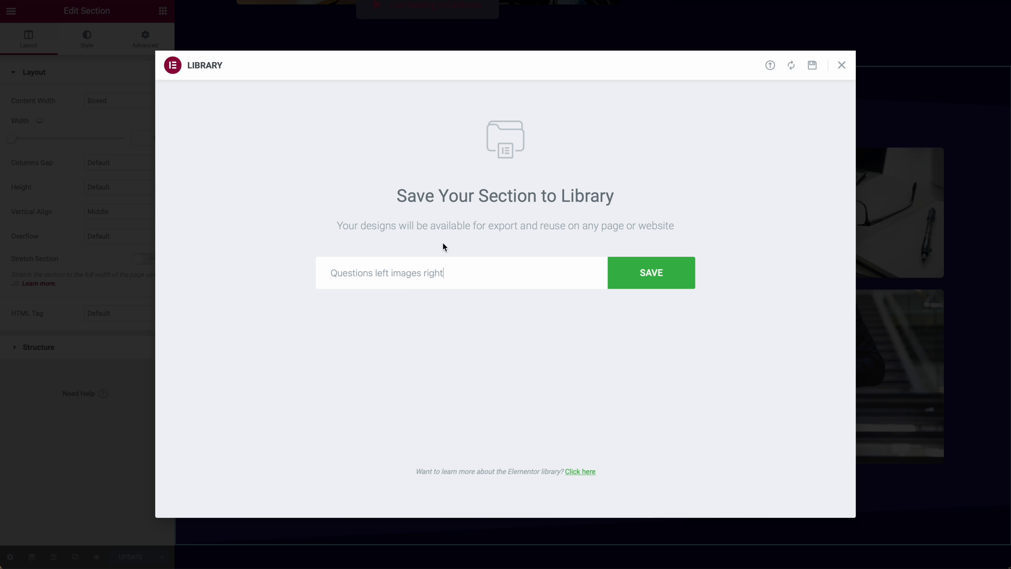
left_click(657, 281)
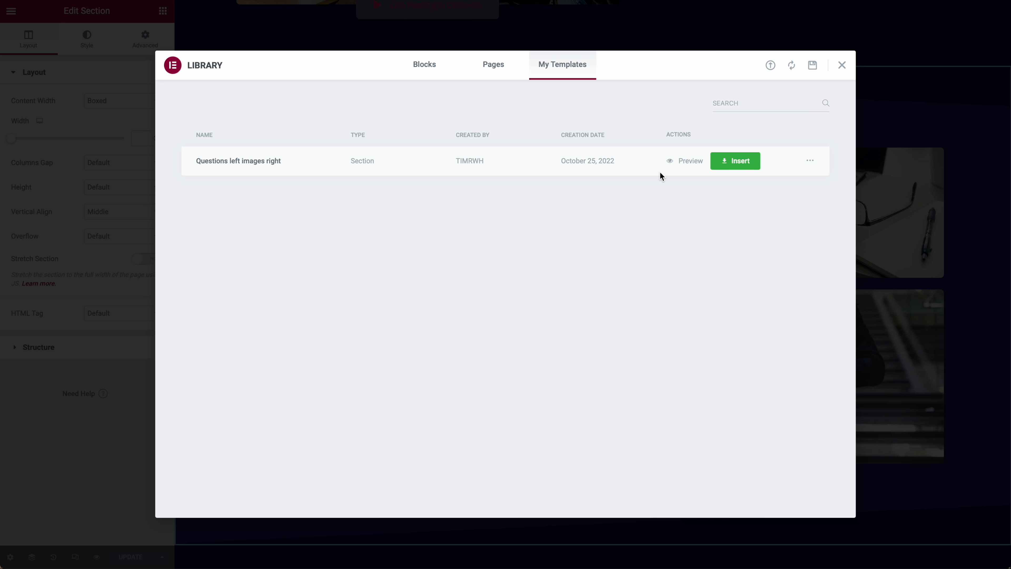
left_click(842, 65)
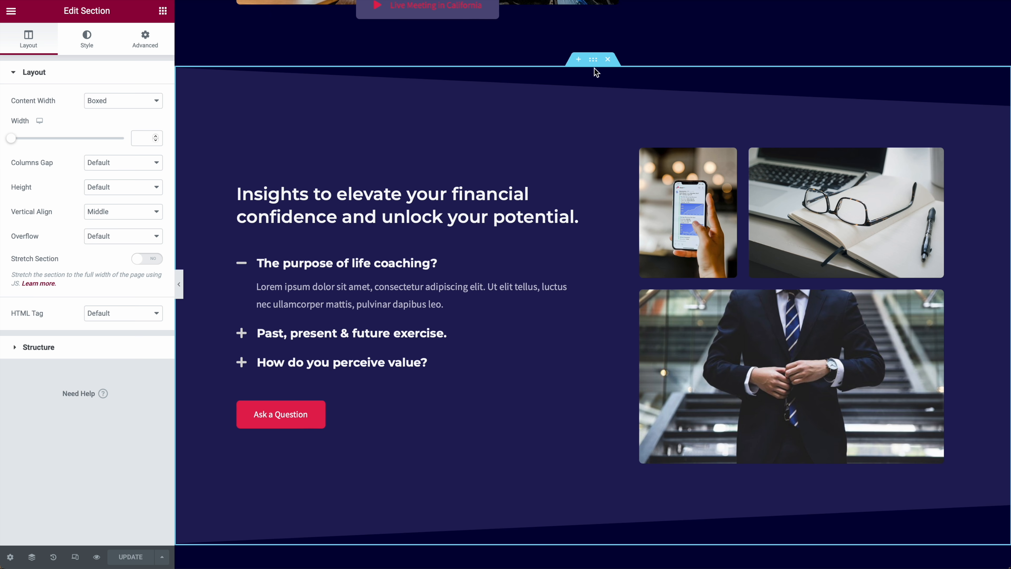
Step: Delete the "Insights to elevate your financial confidence" section from the Home page
left_click(608, 60)
scroll(446, 281, "up", 5)
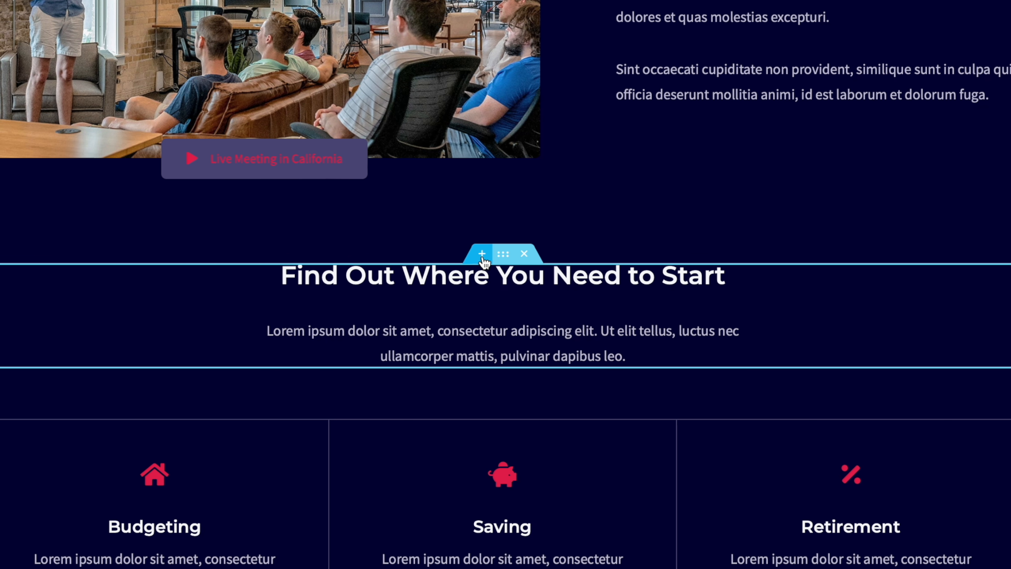
left_click(482, 258)
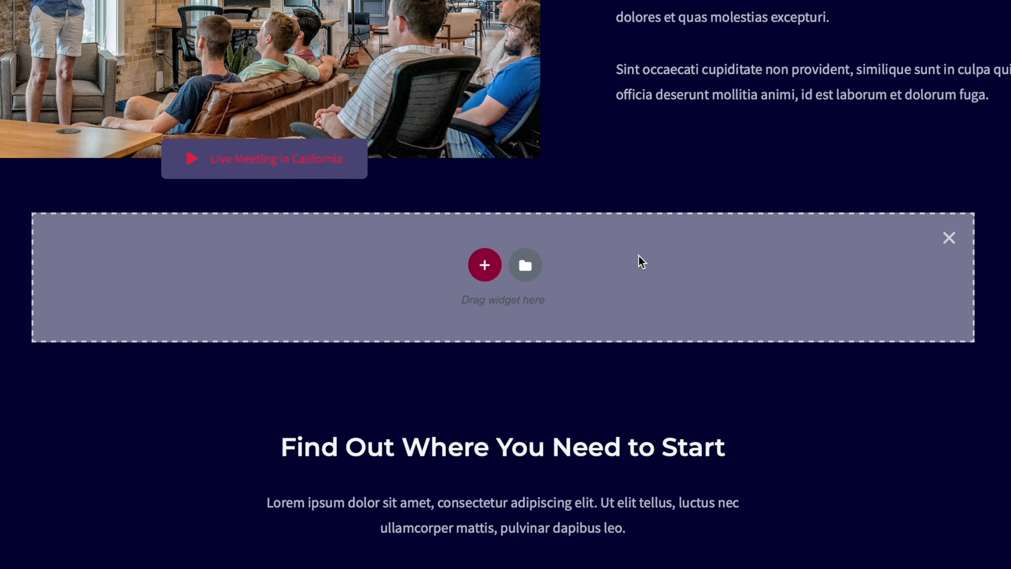
left_click(483, 275)
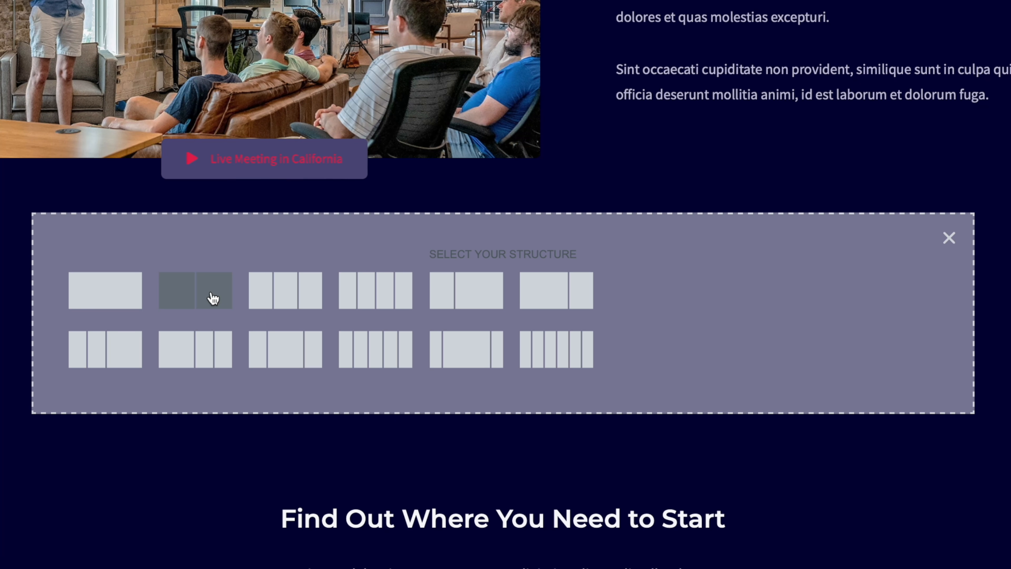
left_click(950, 238)
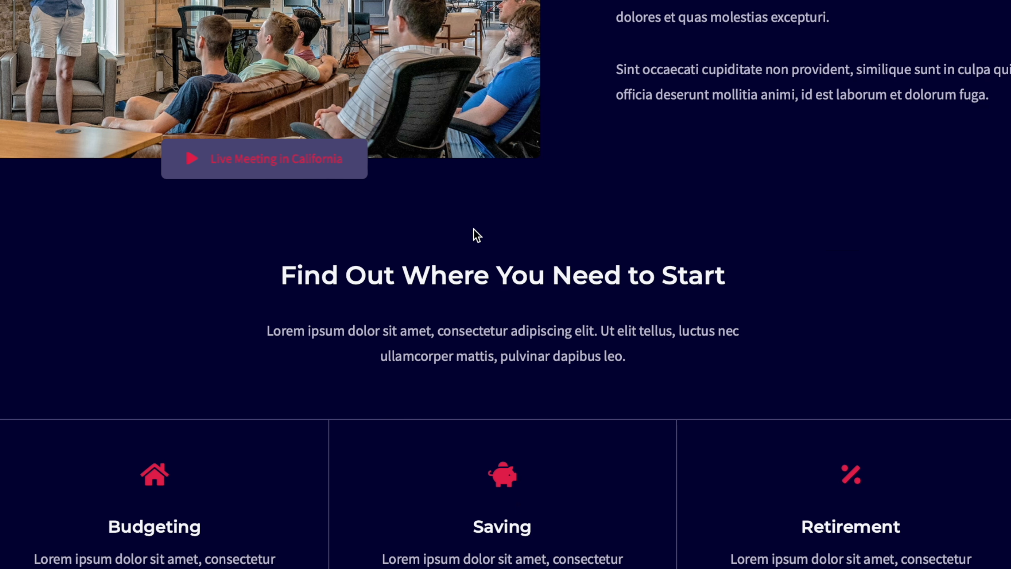
Step: Insert the saved "Questions left images right" template above the "Find Out Where You Need to Start" section, applying the template's settings
left_click(483, 257)
left_click(523, 266)
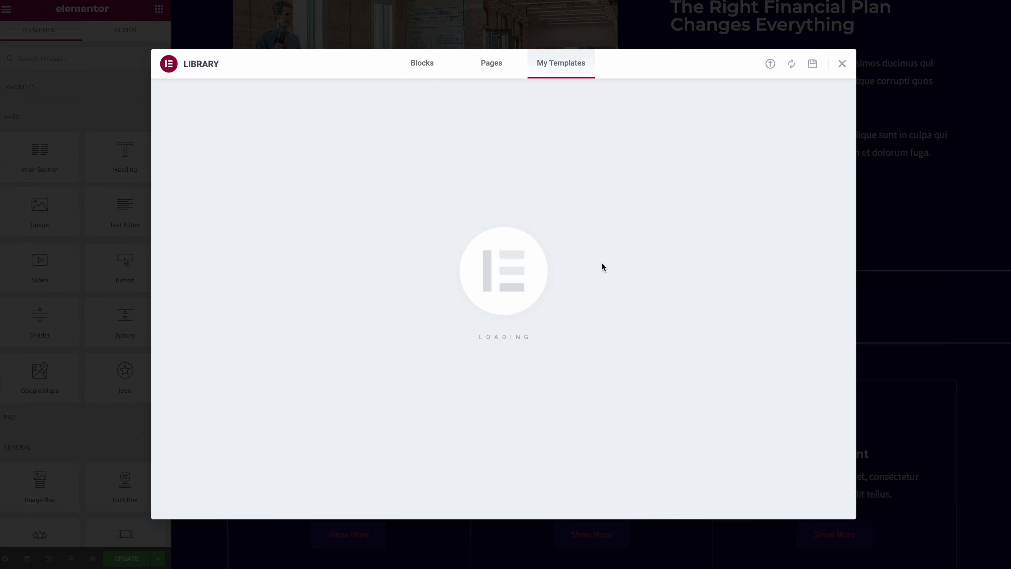
left_click(416, 64)
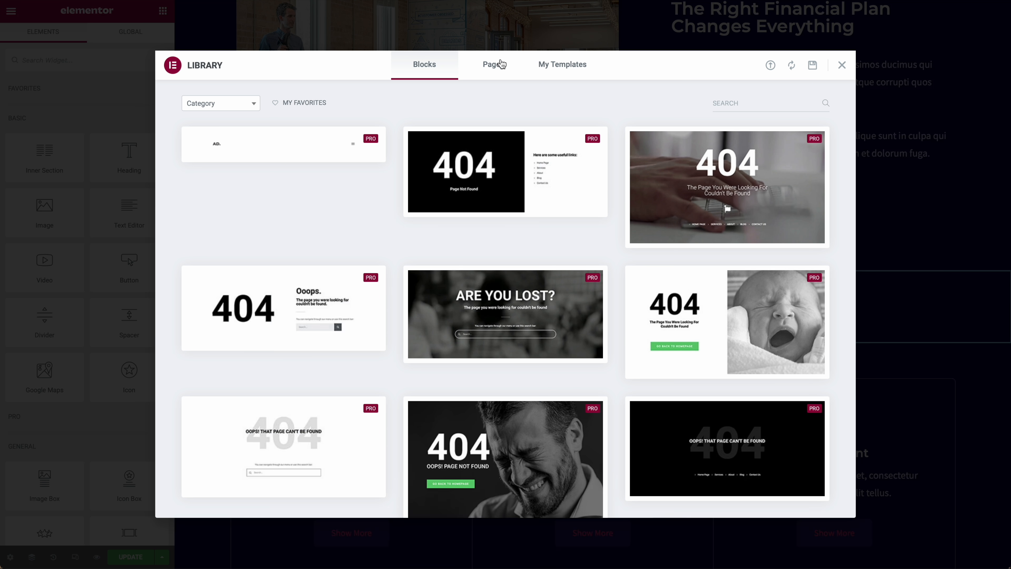
scroll(466, 230, "down", 6)
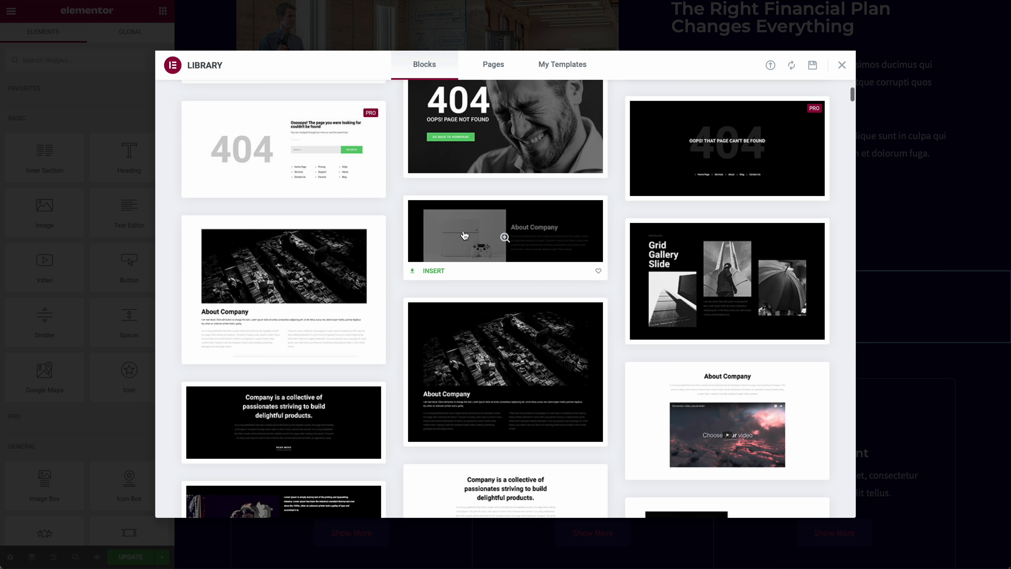
scroll(462, 244, "up", 7)
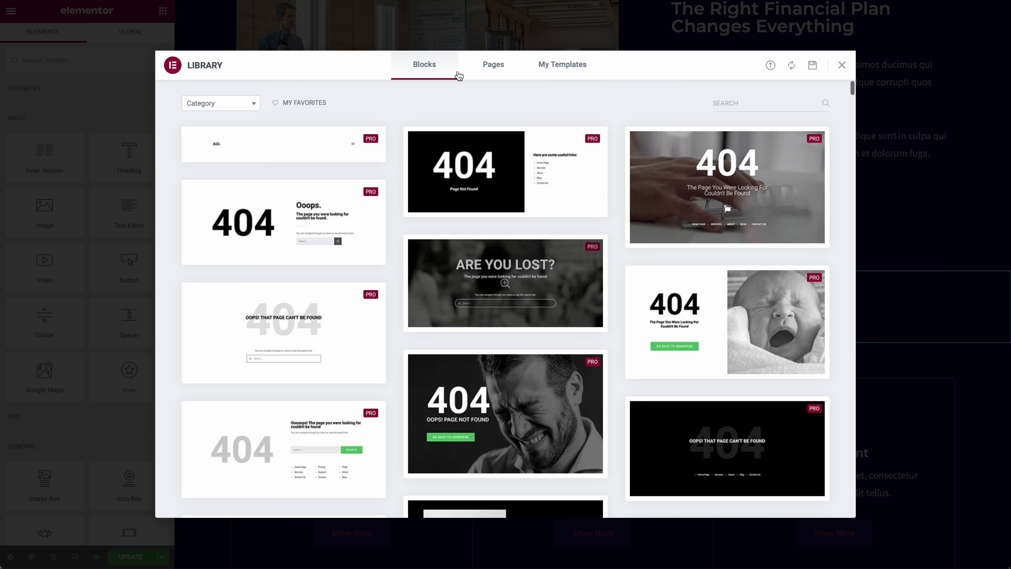
left_click(571, 68)
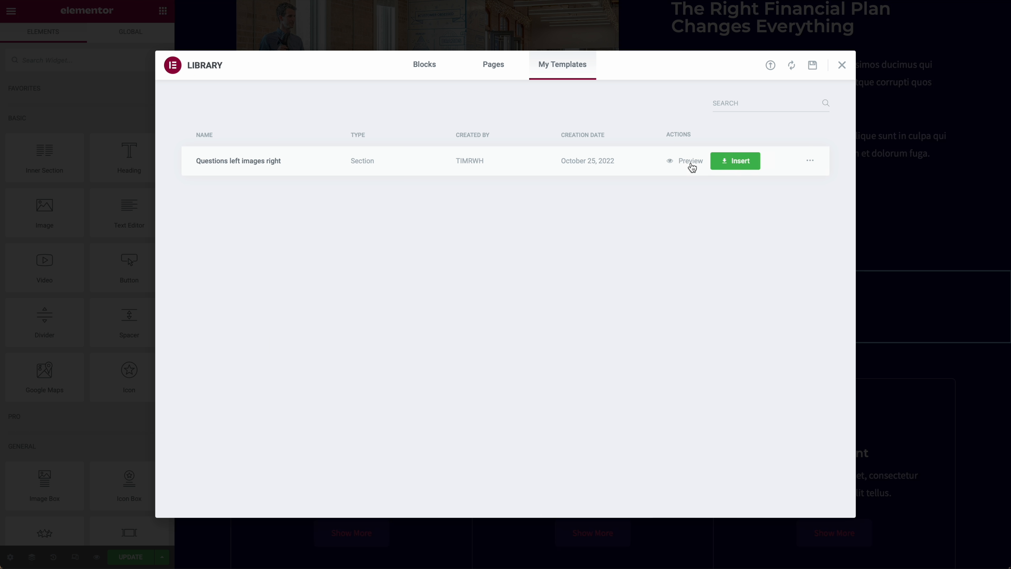
left_click(748, 163)
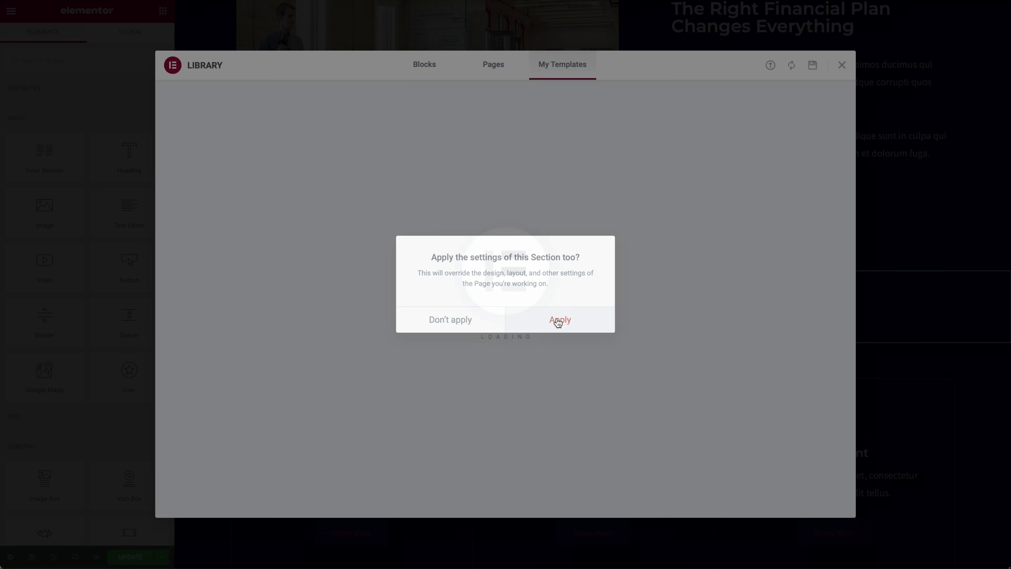
left_click(559, 321)
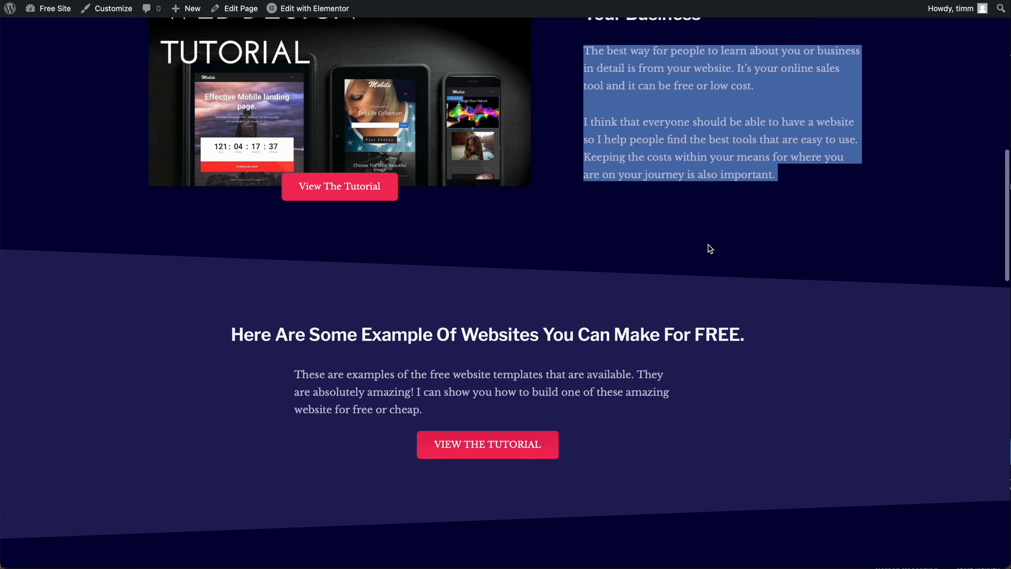
Step: Update the Home page and exit the Elementor editor with WP Dashboard as the exit destination
scroll(708, 249, "down", 5)
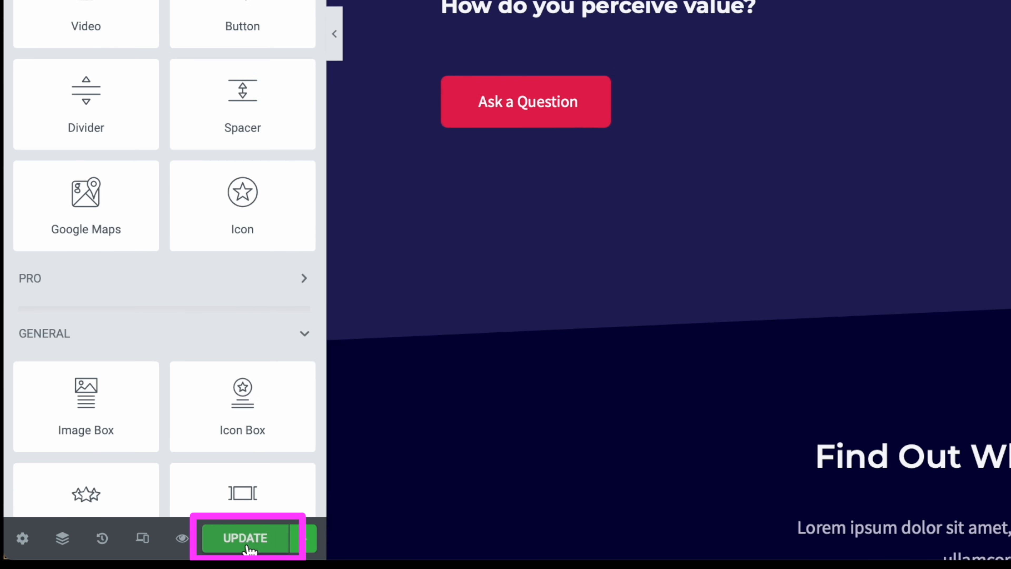
left_click(246, 546)
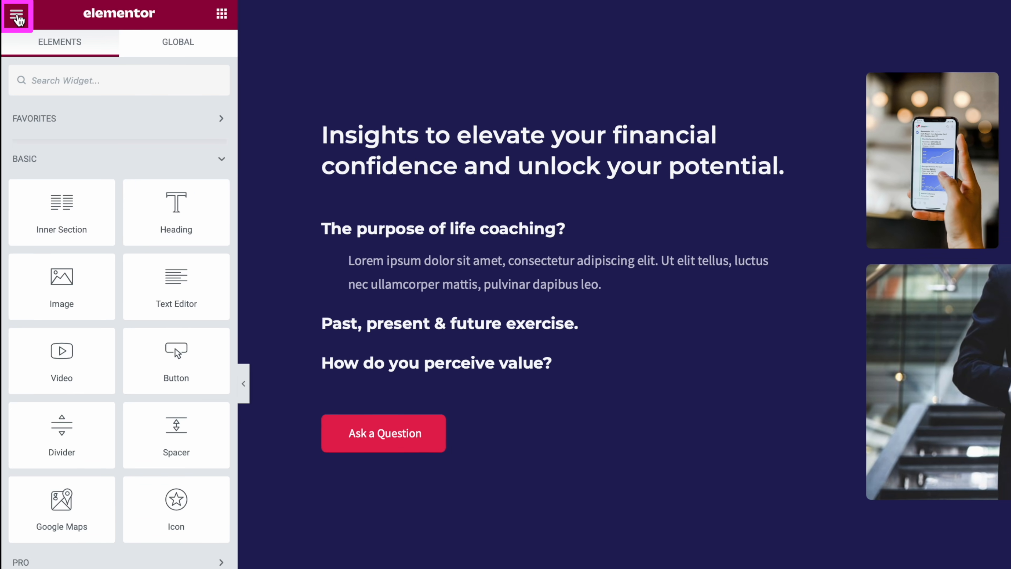
left_click(11, 11)
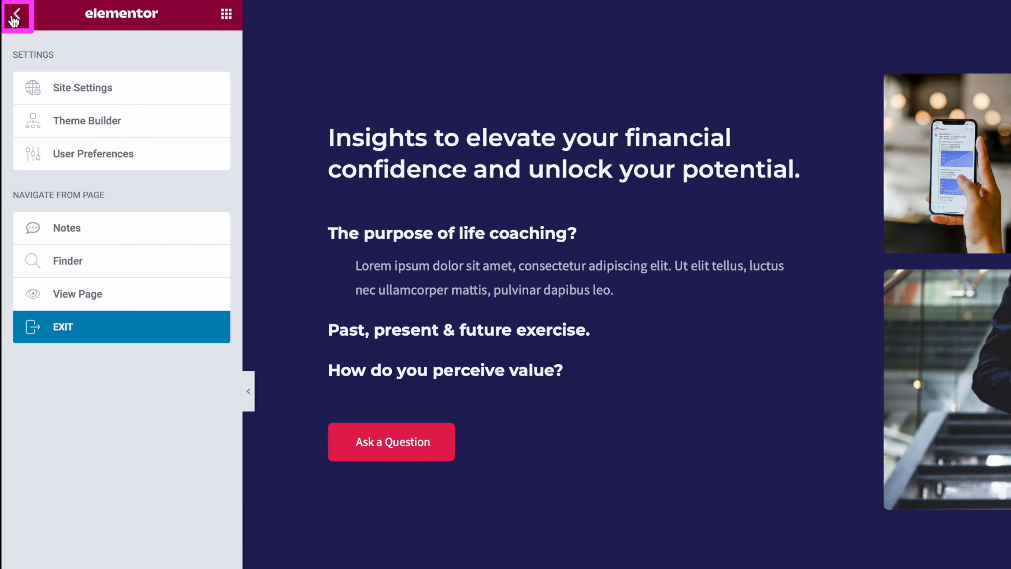
left_click(74, 333)
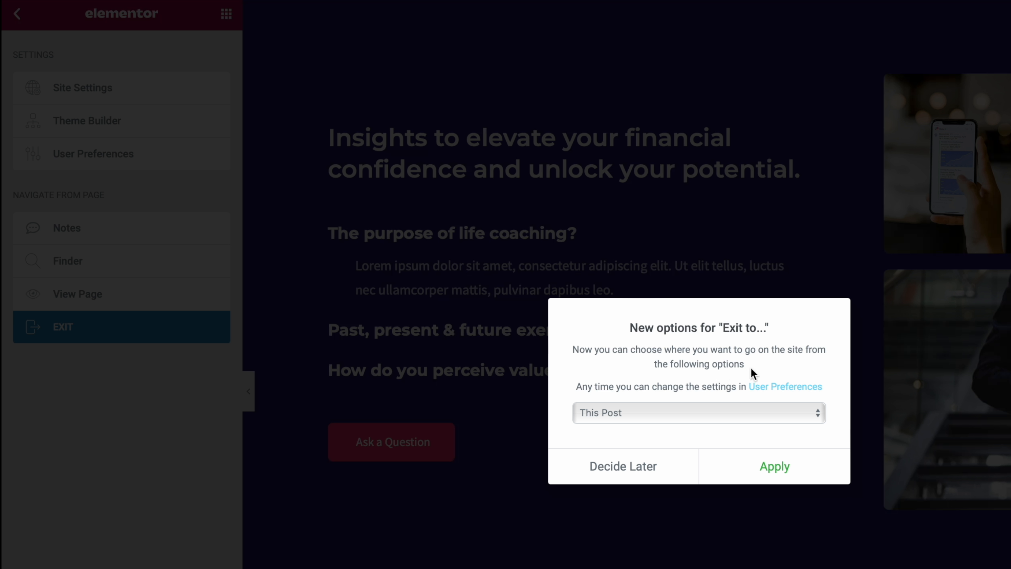
left_click(801, 421)
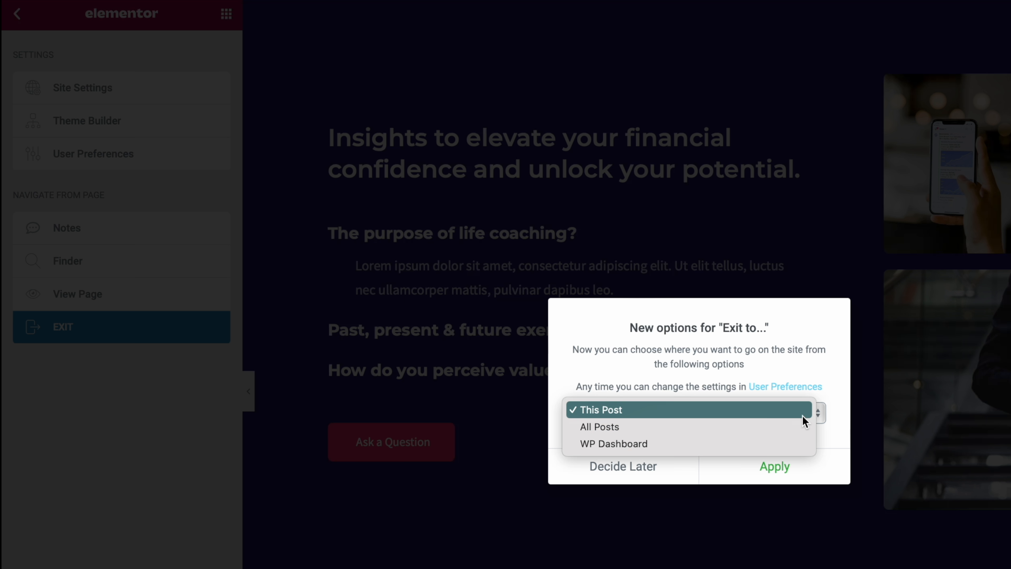
left_click(738, 440)
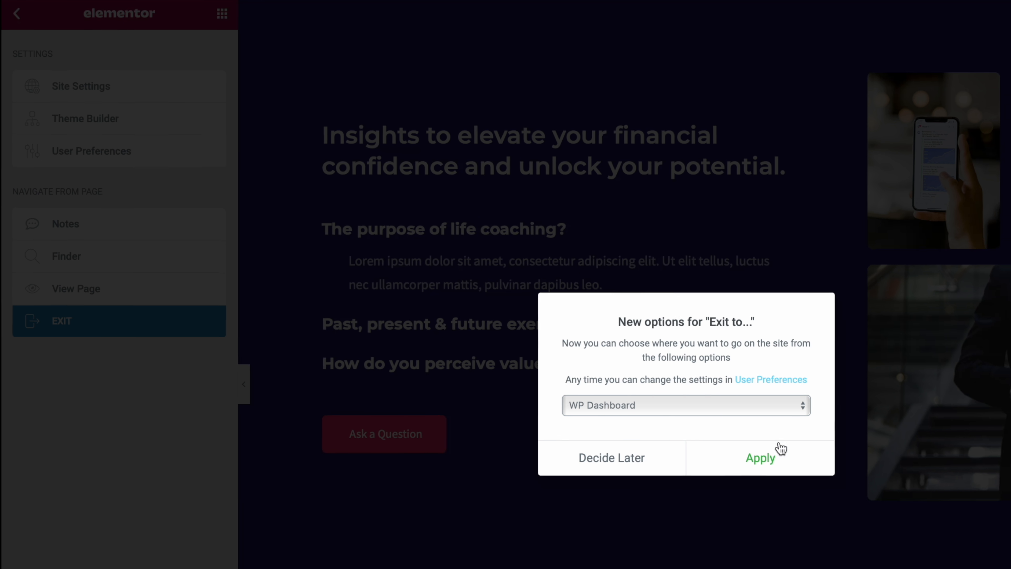
left_click(774, 472)
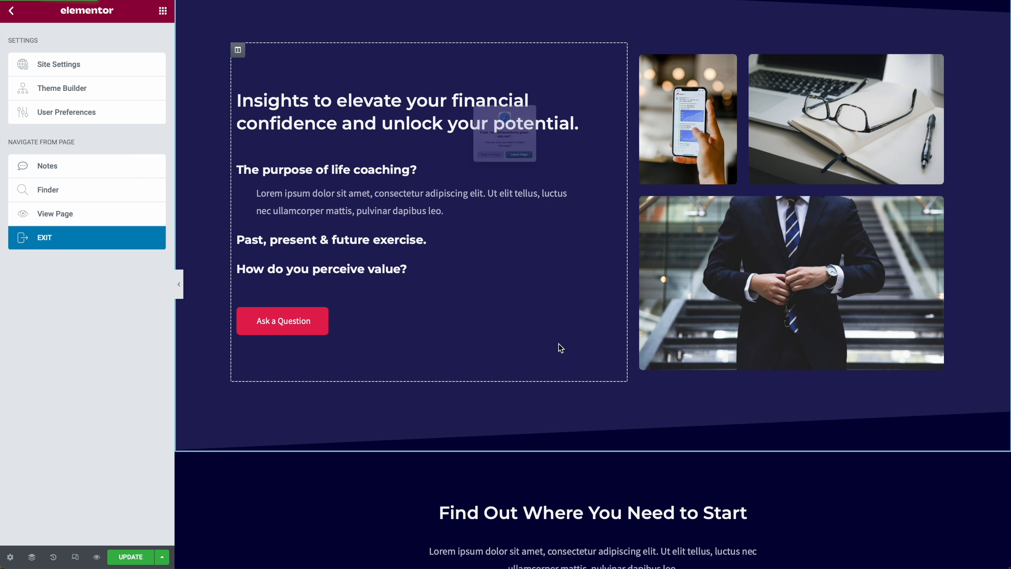
left_click(551, 184)
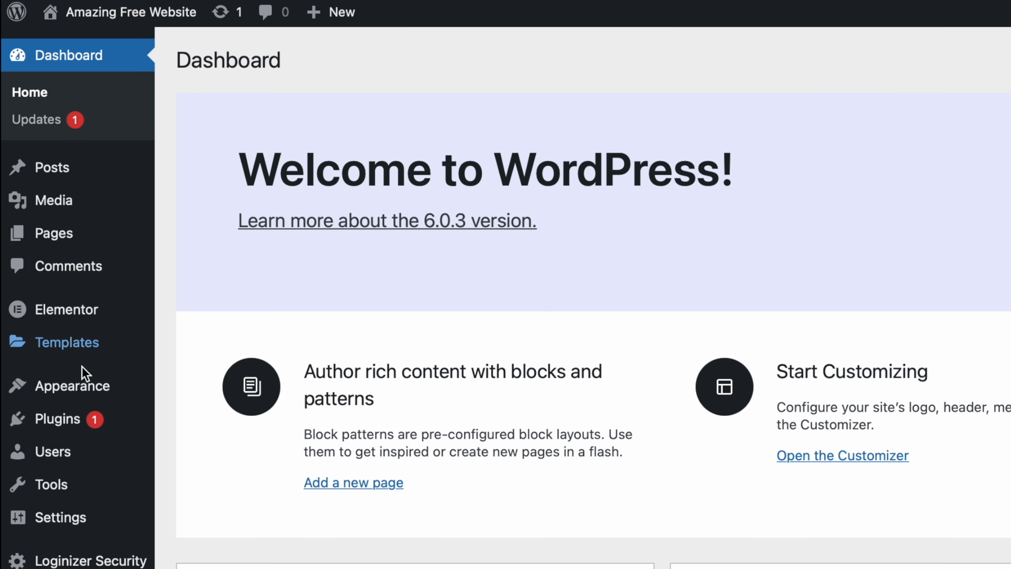
Step: Open the site customizer and go to the header's logo settings
mouse_move(54, 395)
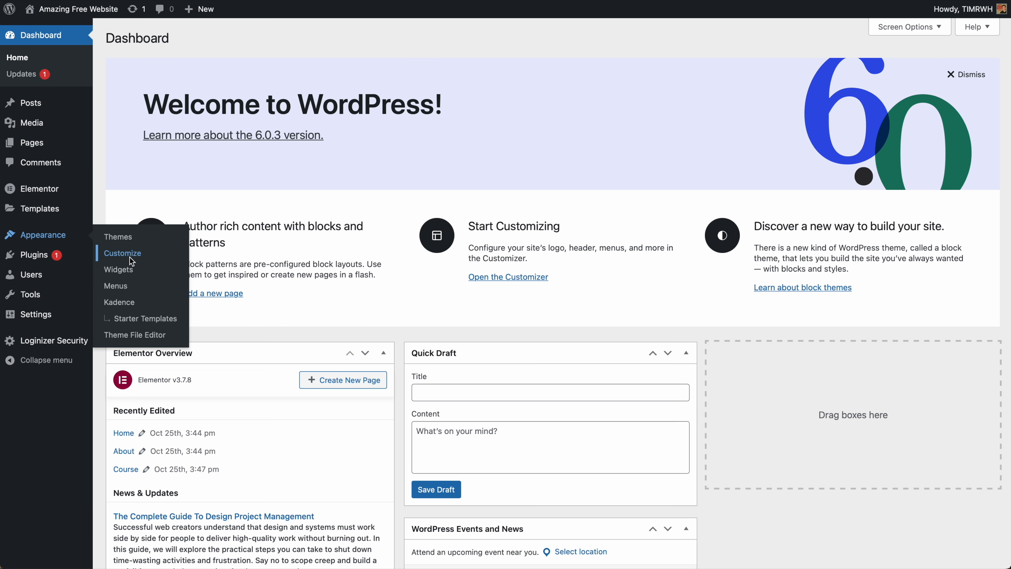
left_click(122, 253)
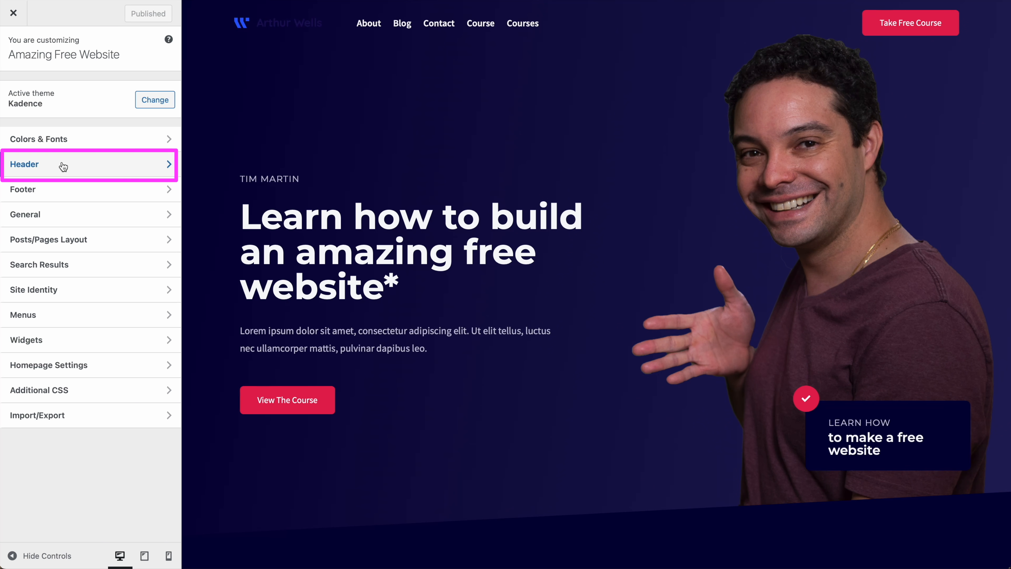
left_click(56, 169)
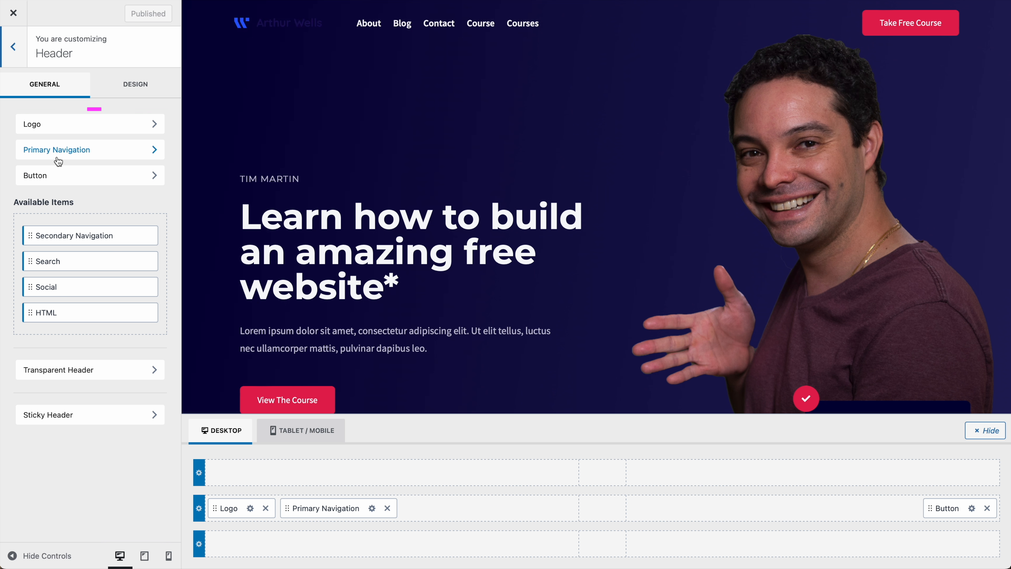
left_click(67, 133)
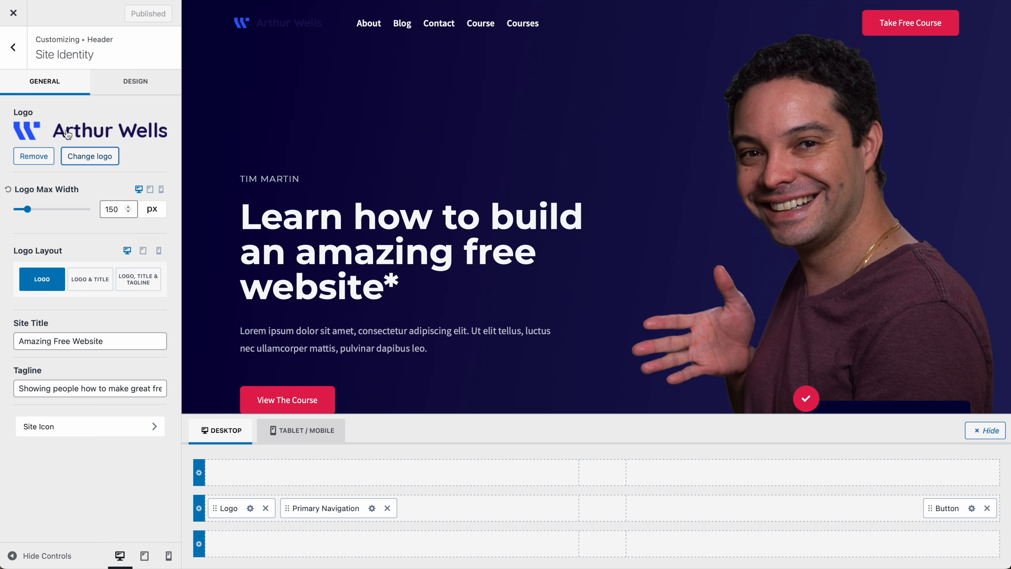
Step: Find "amazing-free-website-logo.png" on the Desktop, preview it, and upload it as the replacement logo
left_click(90, 158)
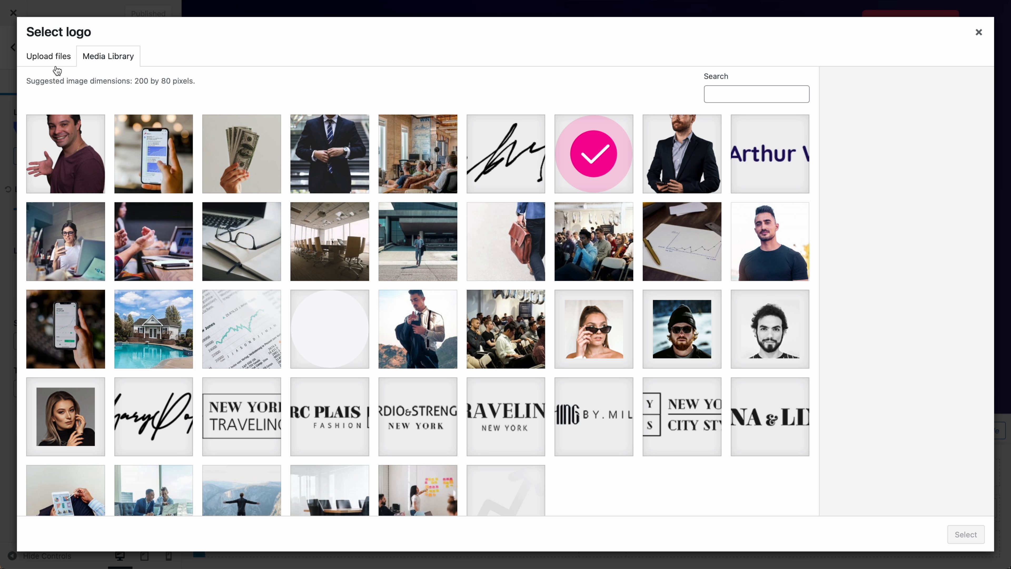
left_click(56, 60)
left_click(505, 264)
left_click(876, 35)
type("amazing")
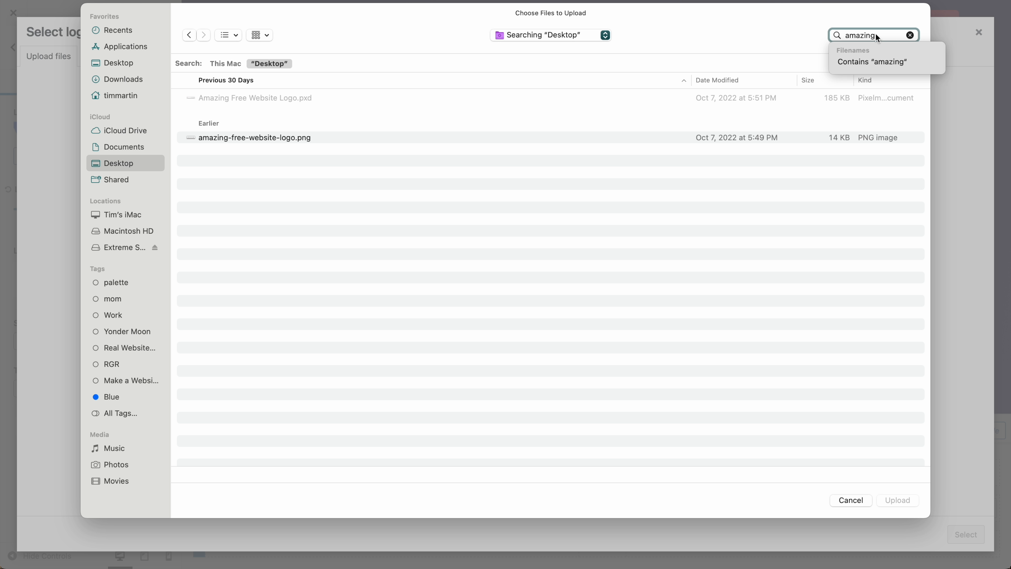
left_click(287, 140)
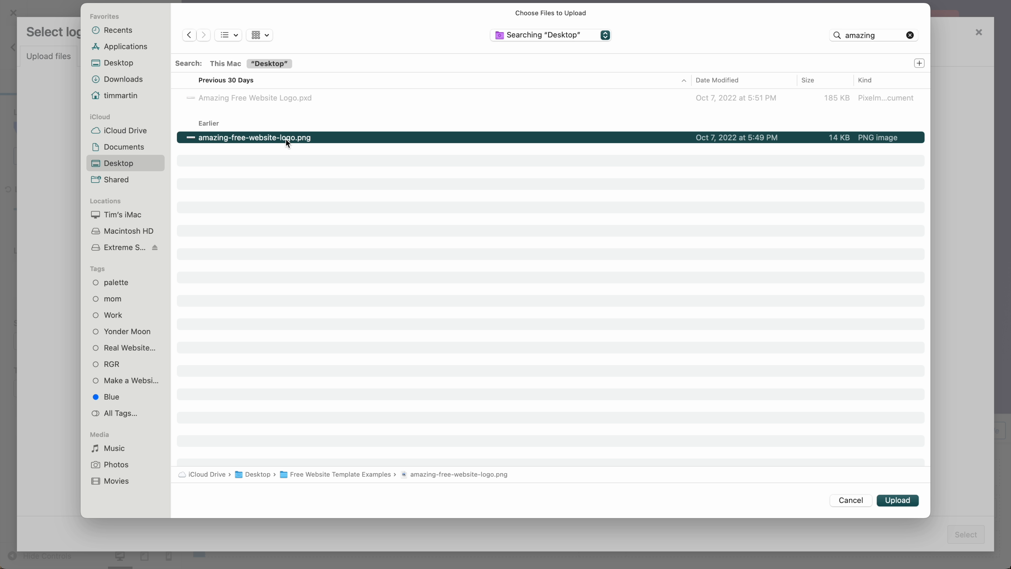
right_click(287, 141)
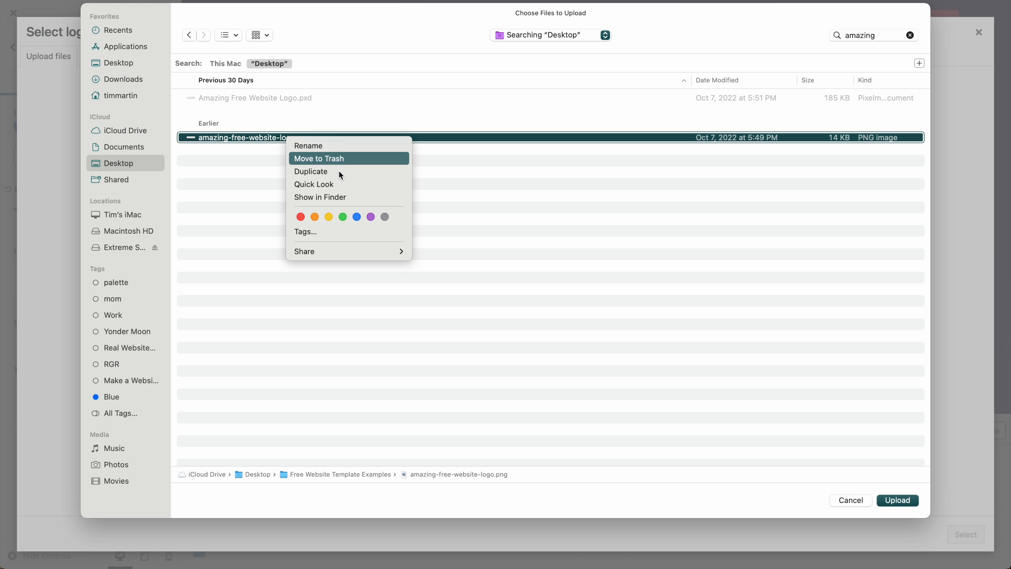
left_click(340, 184)
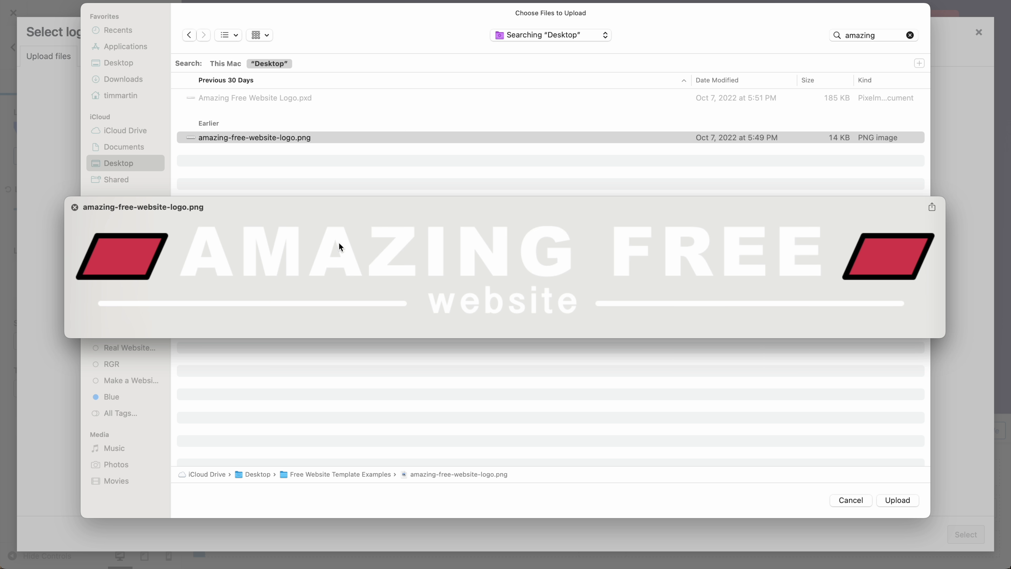
left_click(75, 207)
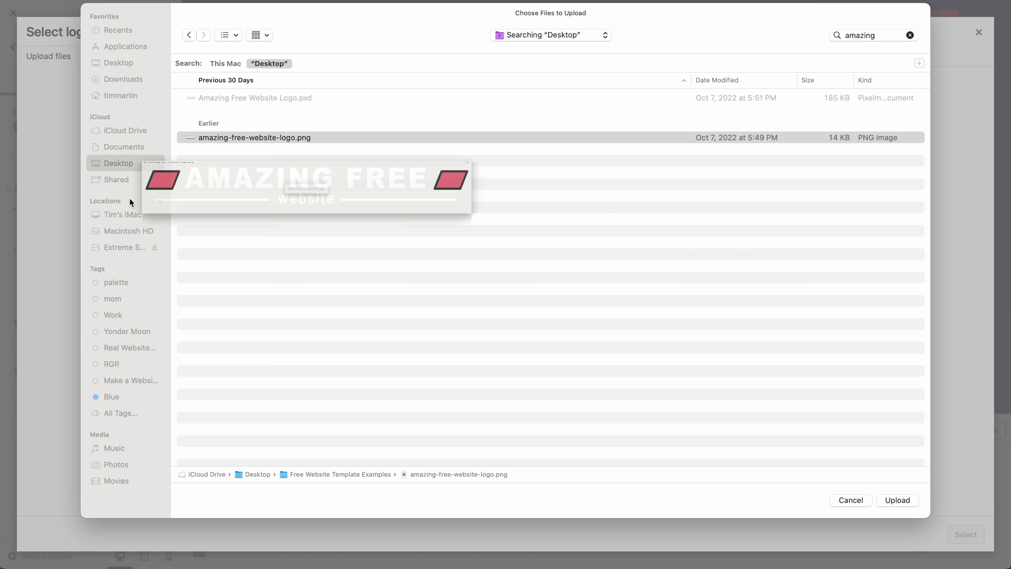
double_click(280, 137)
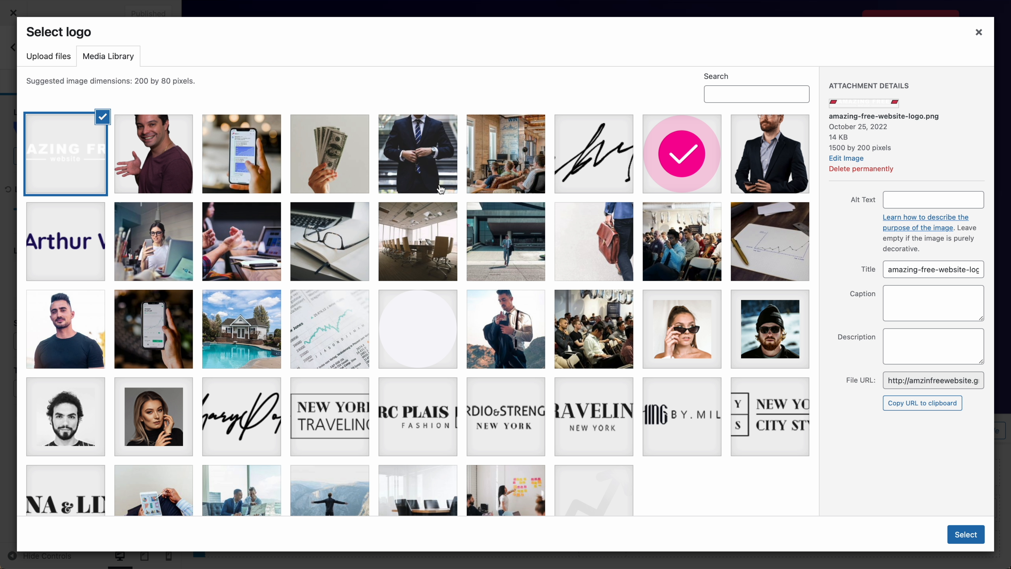
Step: Add alt text to the uploaded logo and apply it with the crop area widened to the full image
left_click(923, 202)
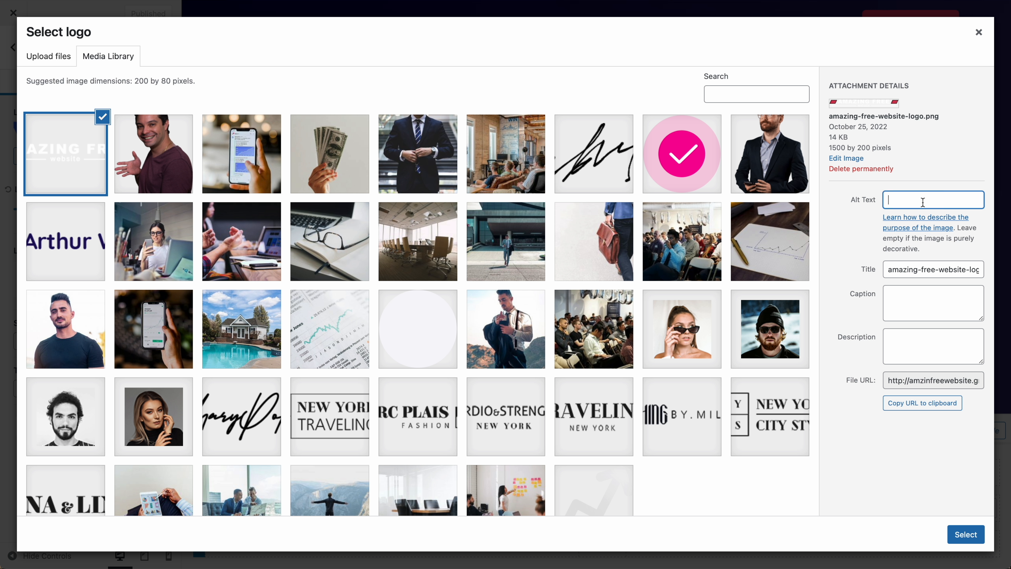
type("Amazing F")
type("ogo")
left_click(968, 540)
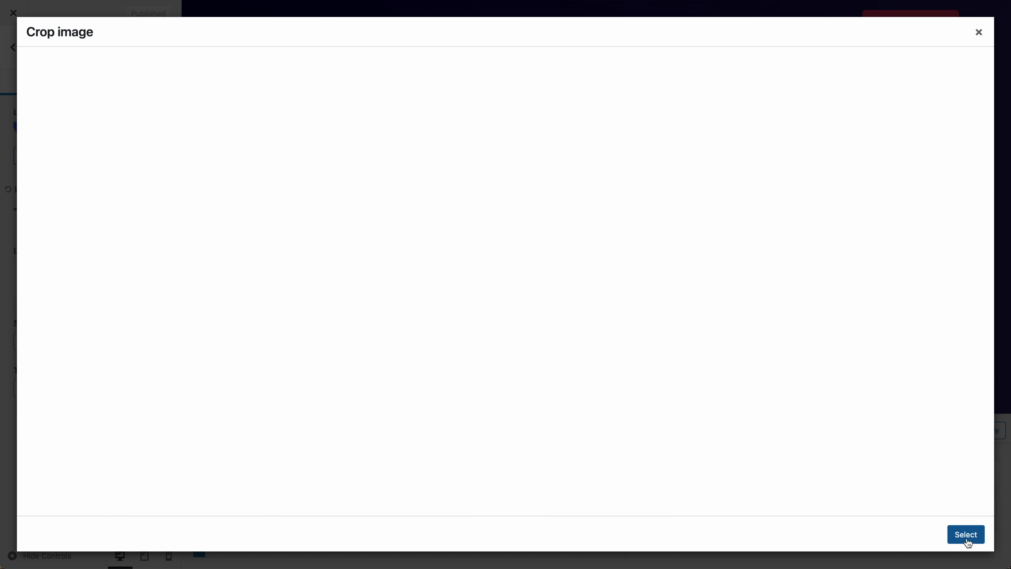
left_click_drag(650, 106, 974, 128)
left_click_drag(361, 97, 39, 92)
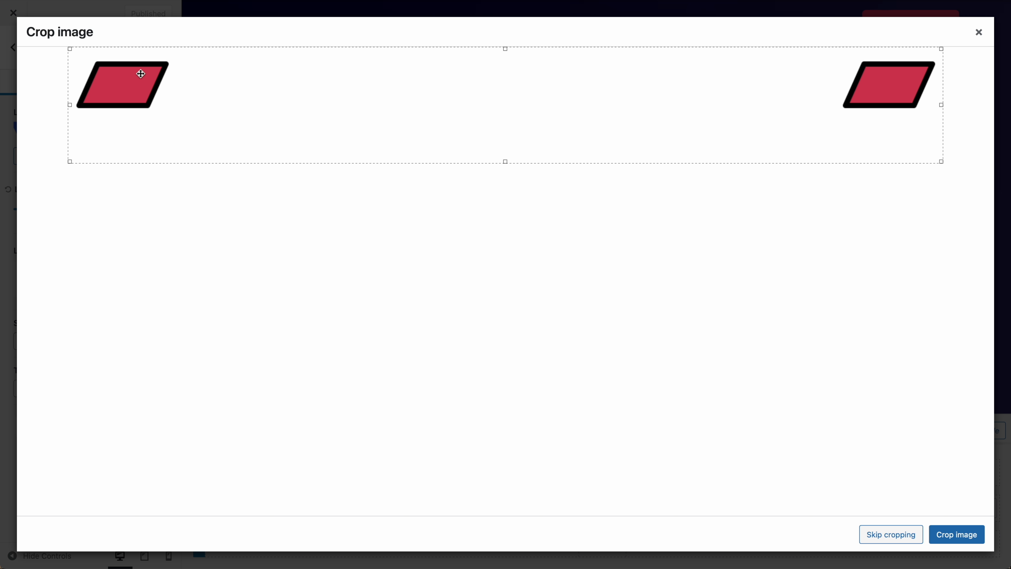
left_click(963, 540)
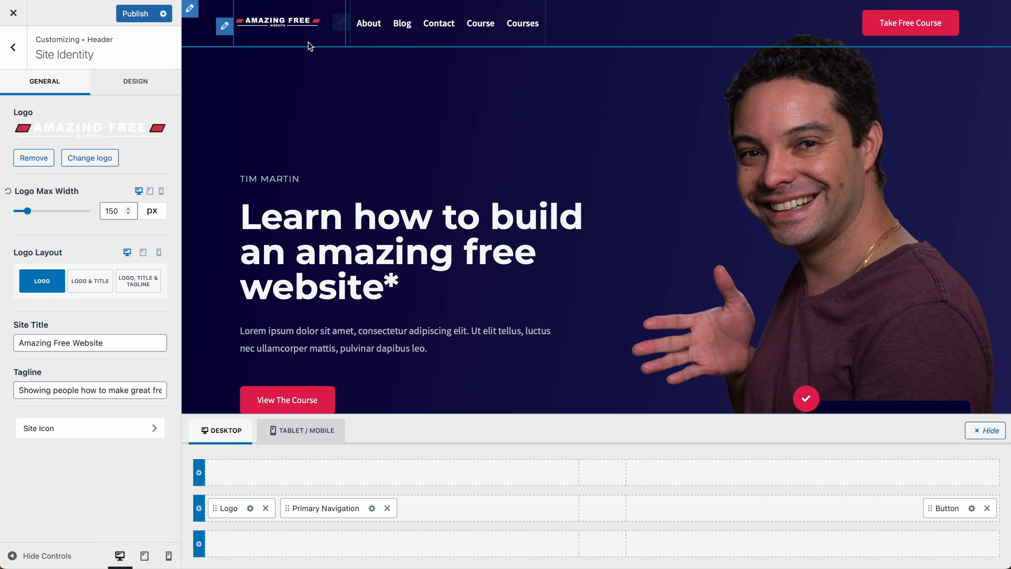
Step: Set the desktop logo max width to 261 px and publish the change
left_click_drag(35, 211, 41, 214)
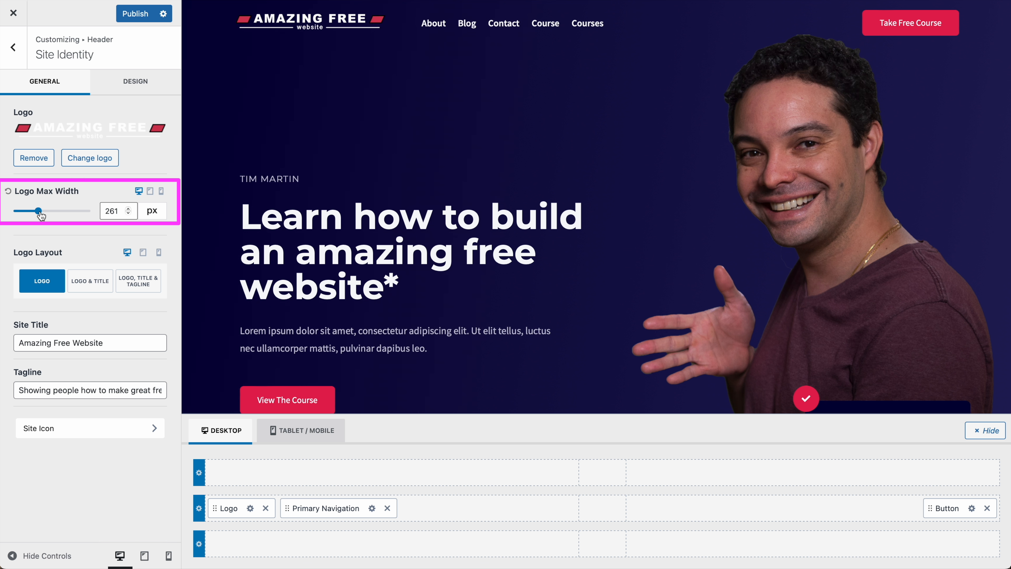
left_click(135, 16)
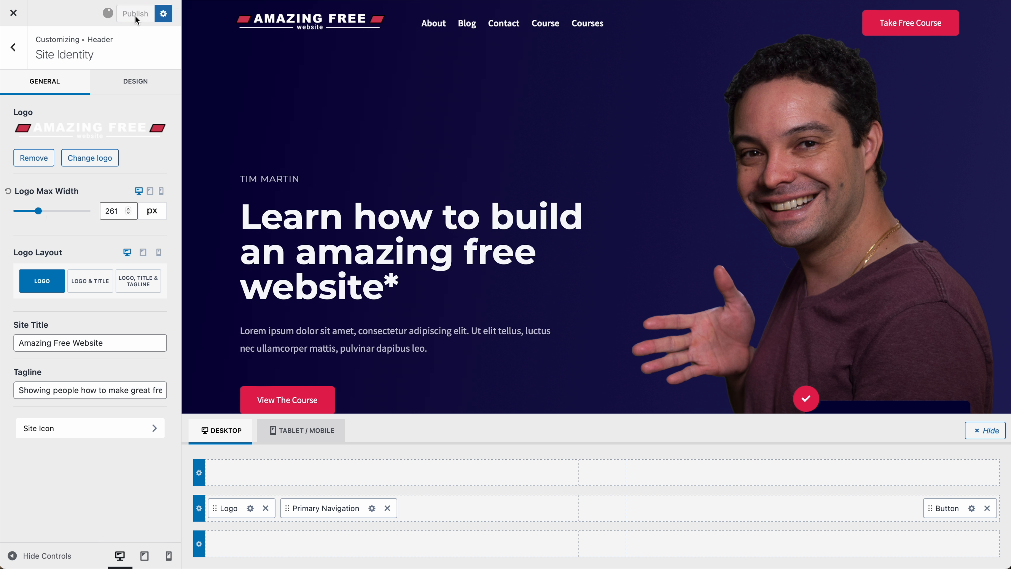
Step: Link the header's "Take Free Course" button to /course and publish the change
left_click(20, 49)
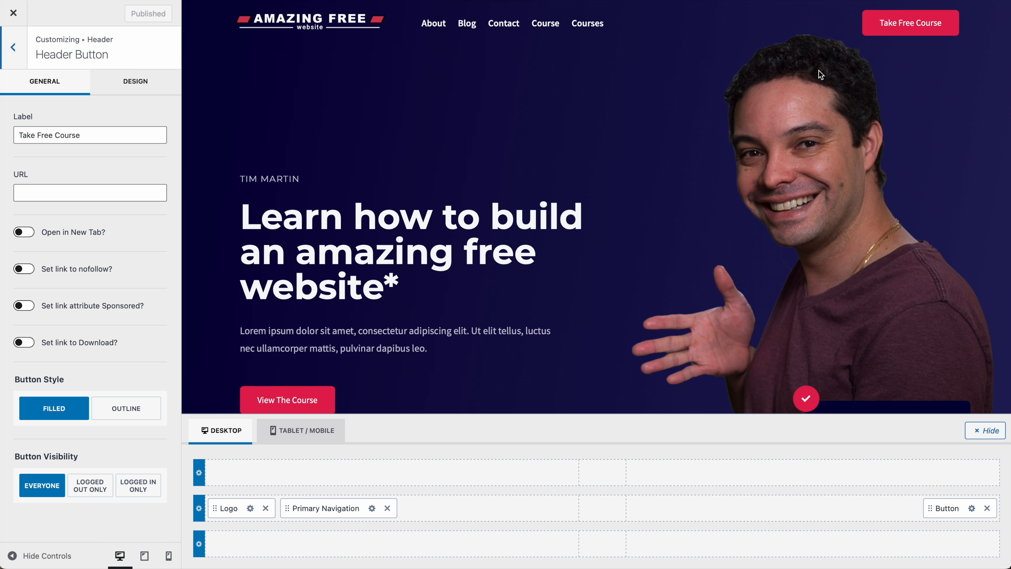
left_click(54, 196)
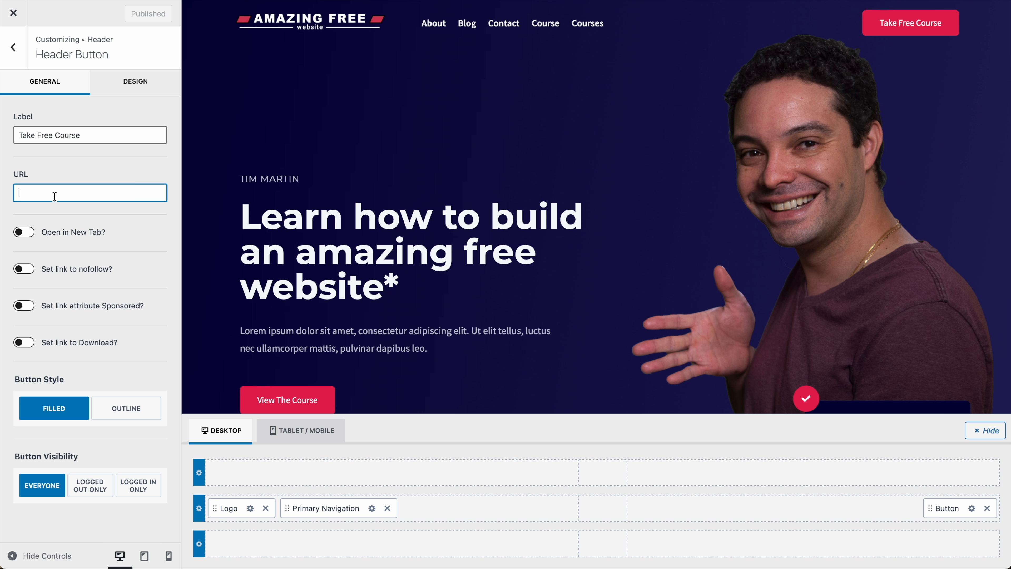
key("BackSpace")
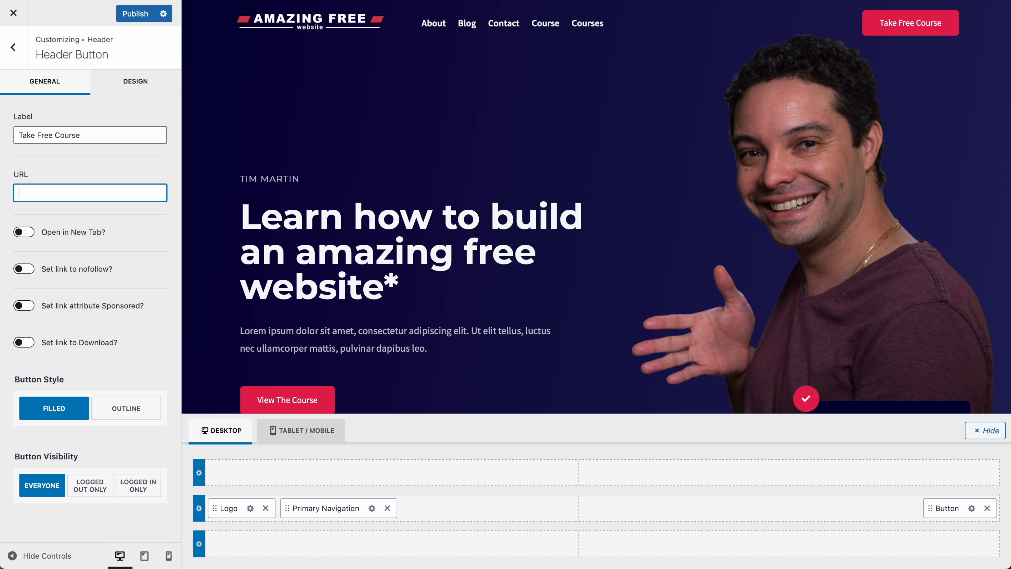
type("/course")
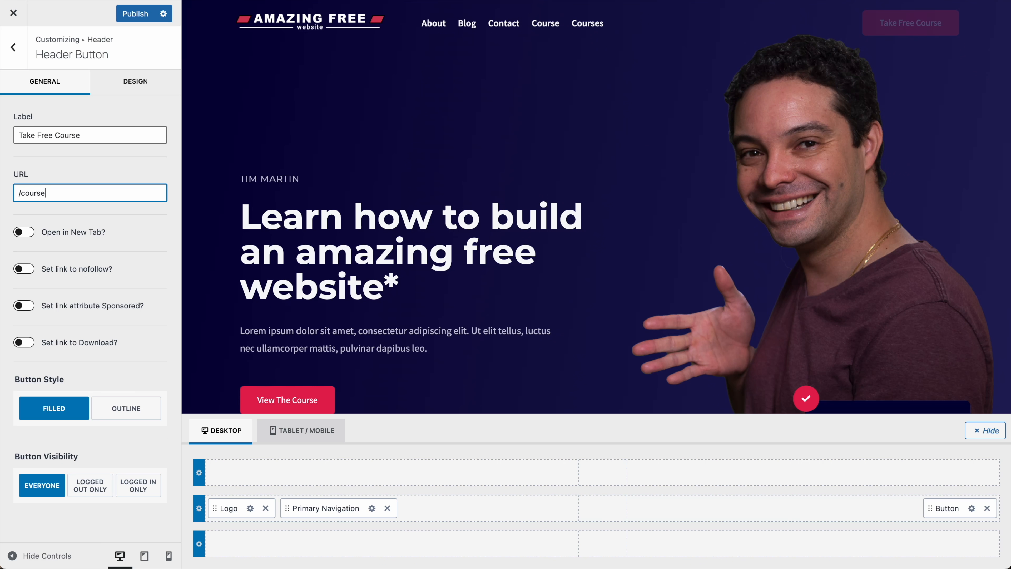
left_click(132, 18)
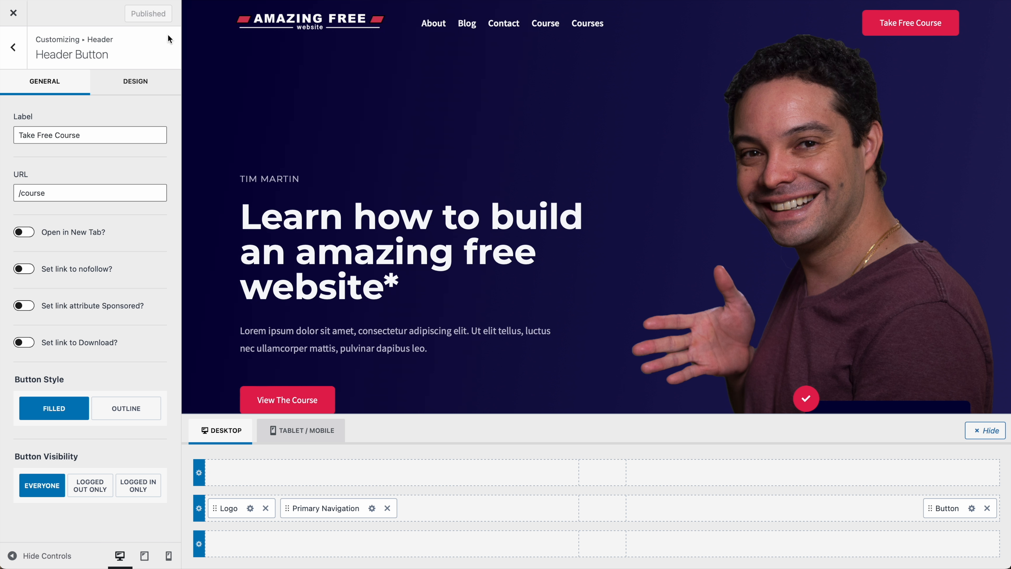
Step: Examine the footer's navigation and social settings, including the Facebook item and the social network link fields
left_click(19, 51)
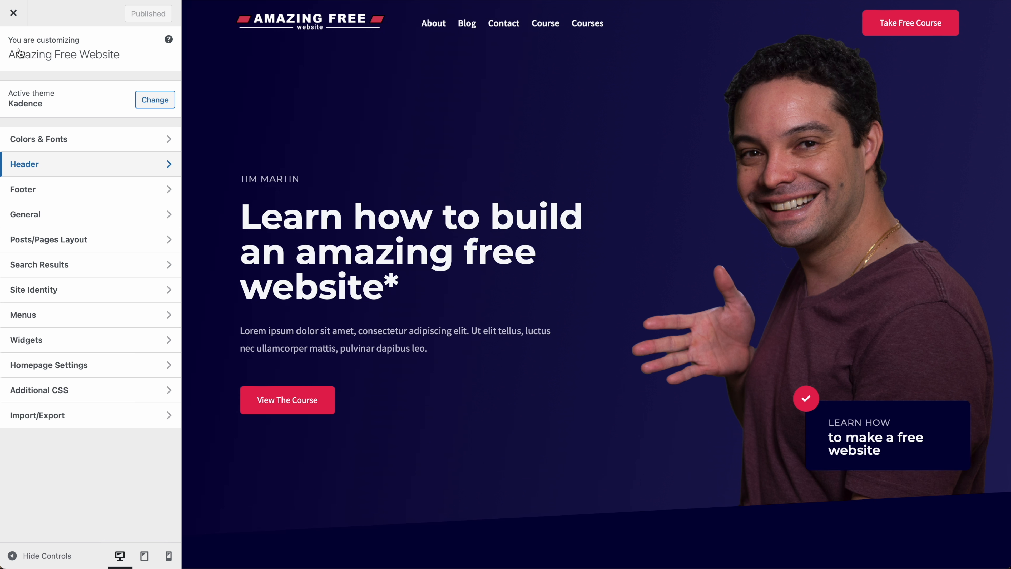
left_click(39, 189)
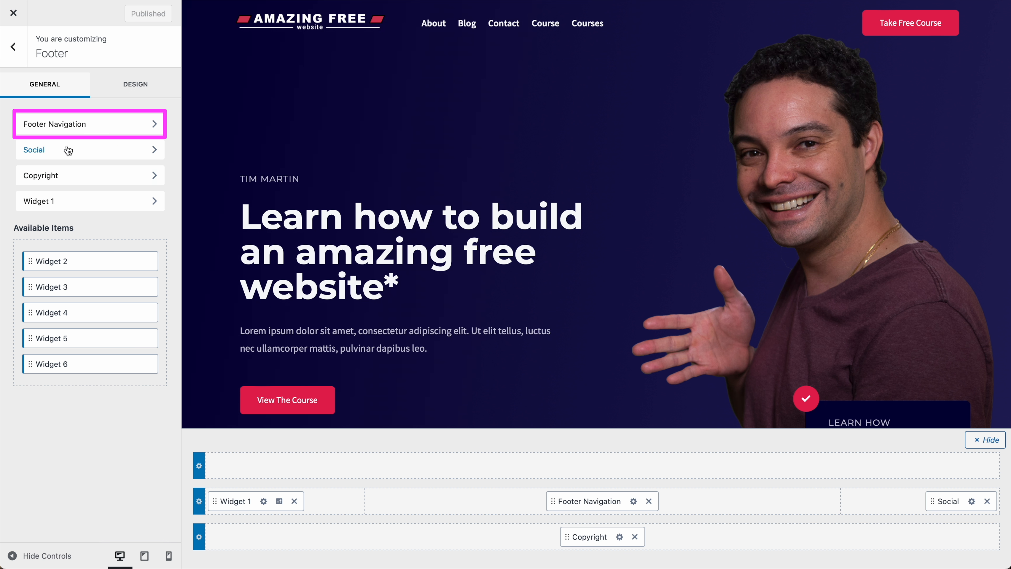
left_click(75, 127)
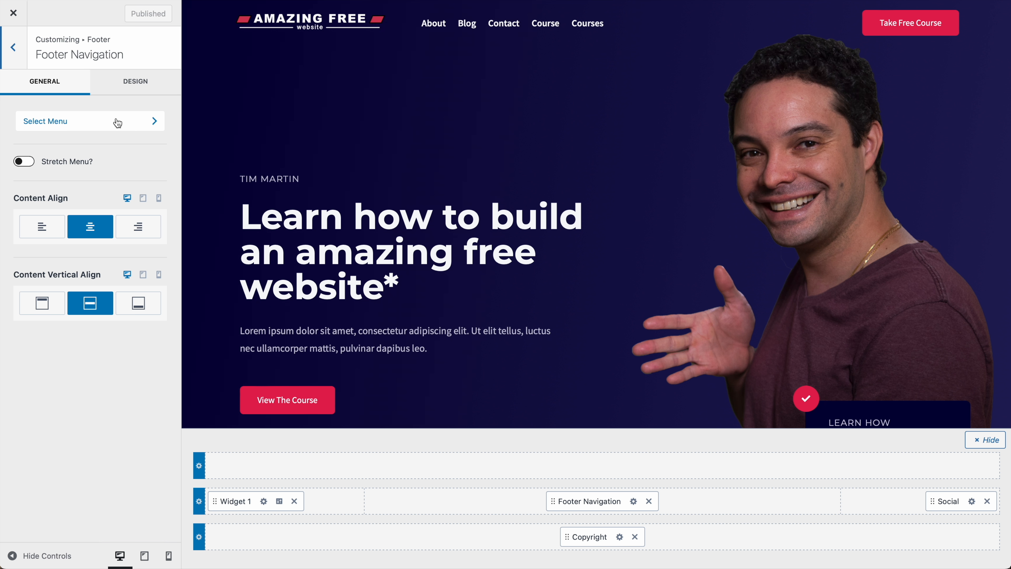
left_click(16, 48)
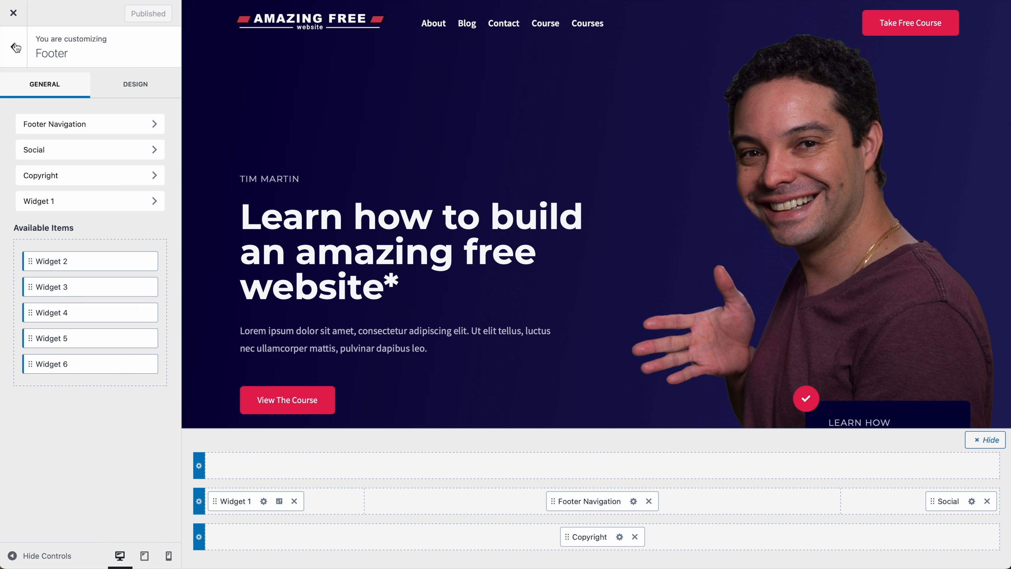
left_click(48, 153)
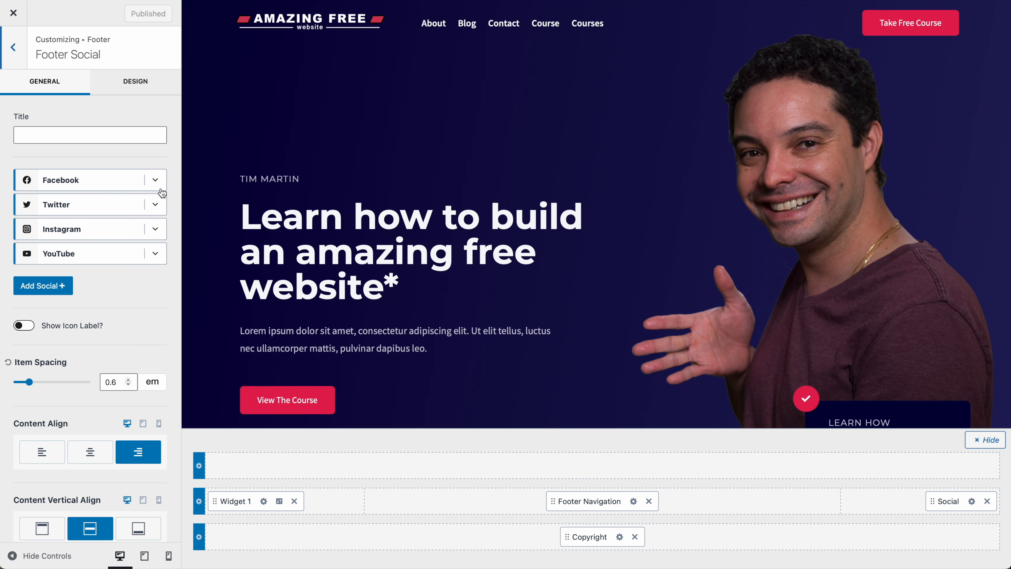
left_click(155, 180)
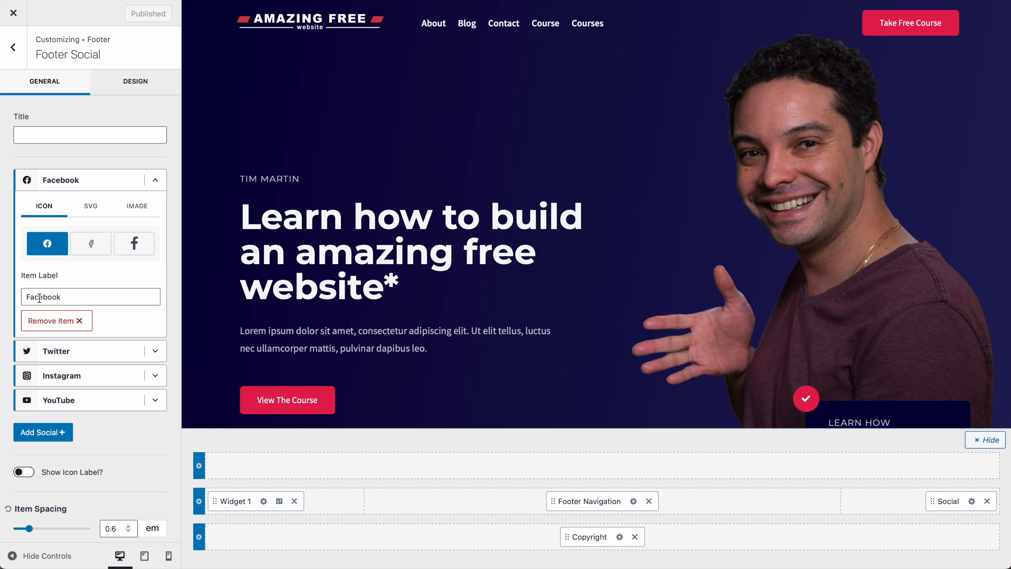
left_click(155, 180)
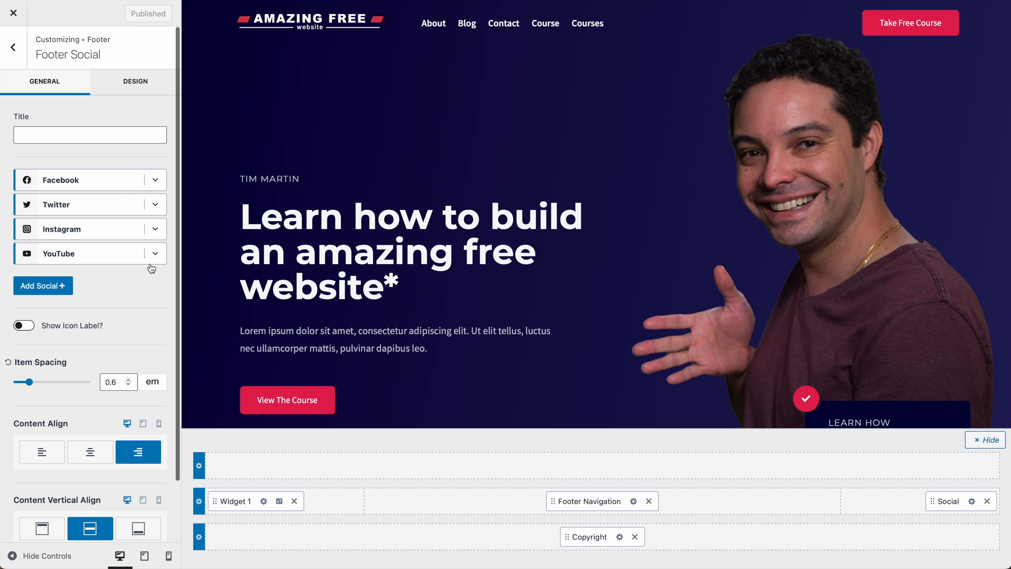
scroll(96, 513, "down", 3)
left_click(96, 513)
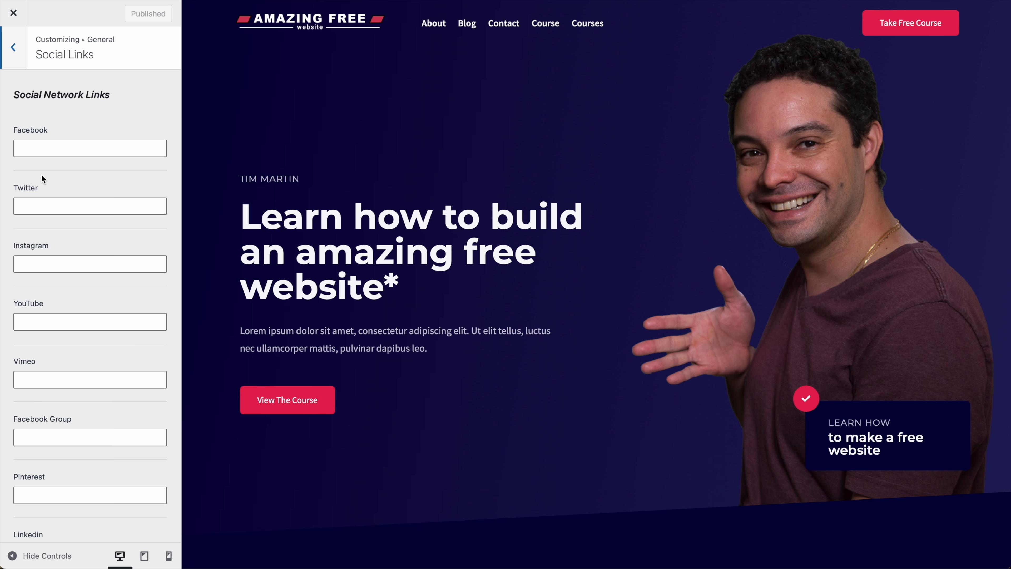
left_click(13, 47)
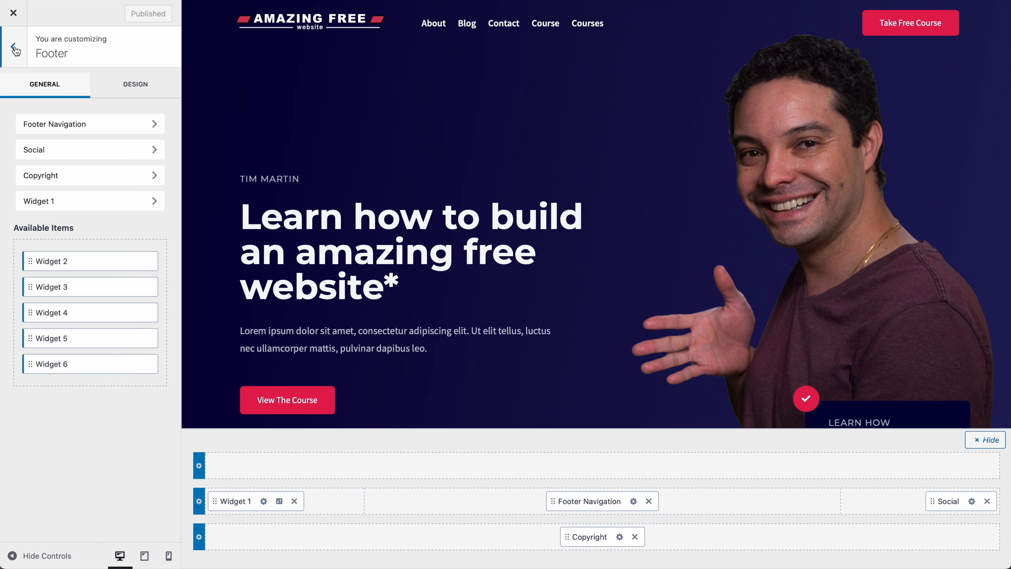
left_click(13, 47)
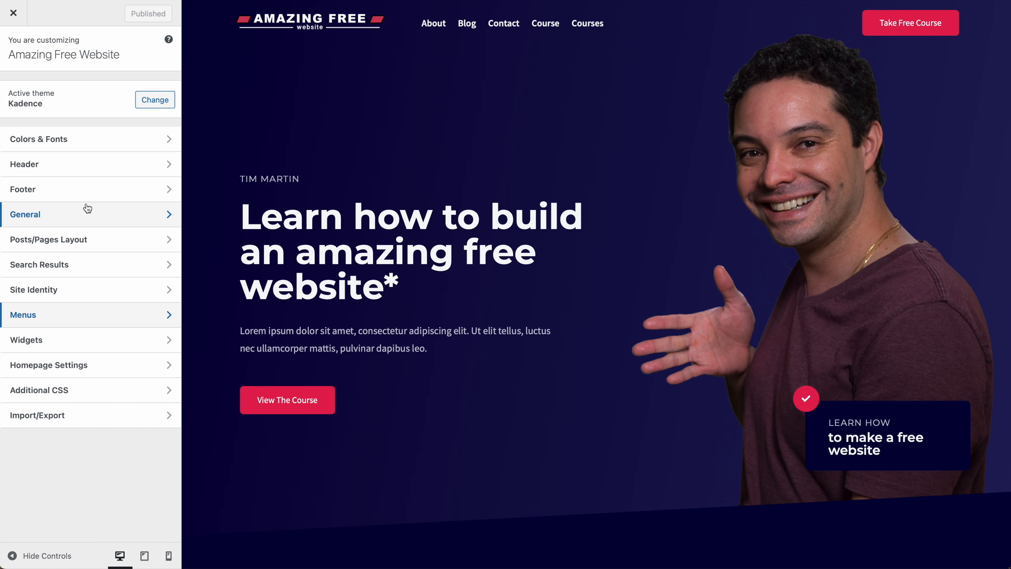
Step: Remove the Contact item from the Course Main menu
left_click(38, 322)
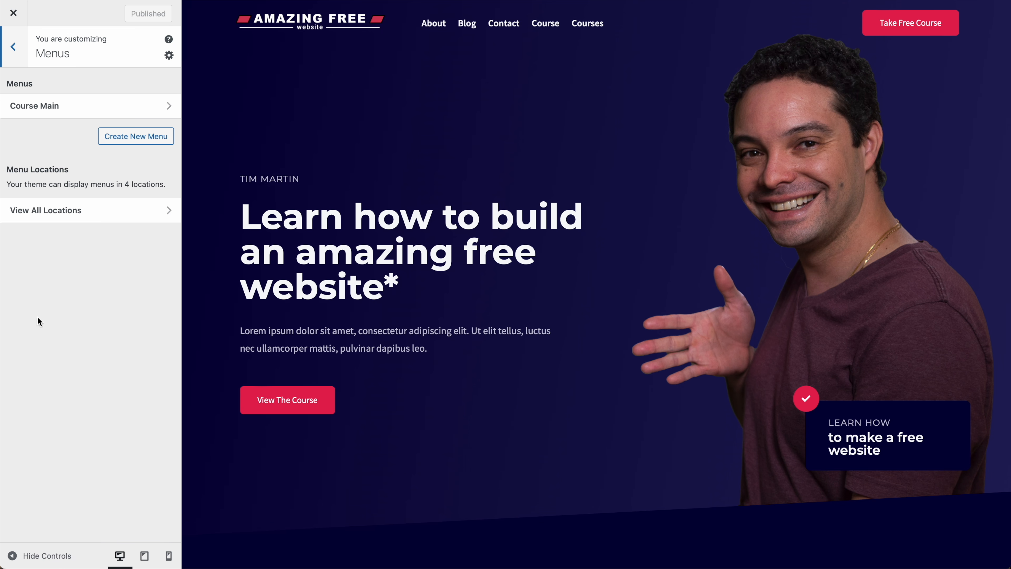
left_click(49, 107)
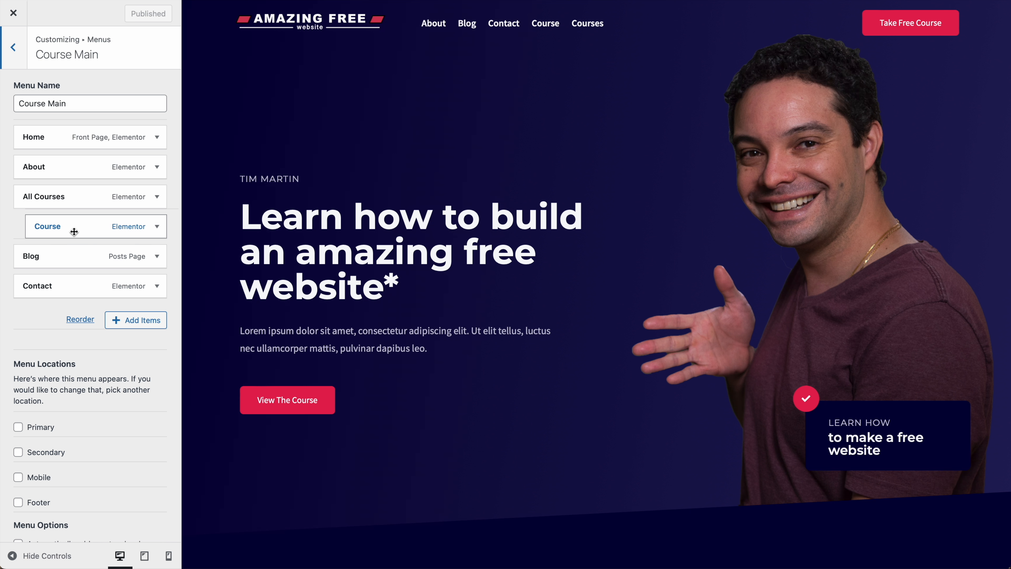
left_click(157, 288)
left_click(157, 289)
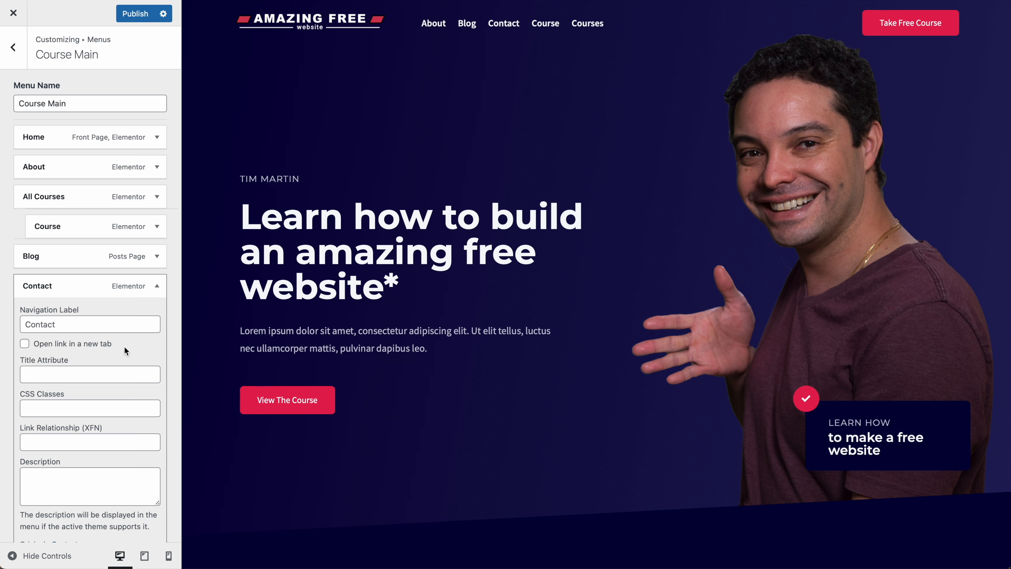
scroll(123, 357, "down", 4)
left_click(34, 414)
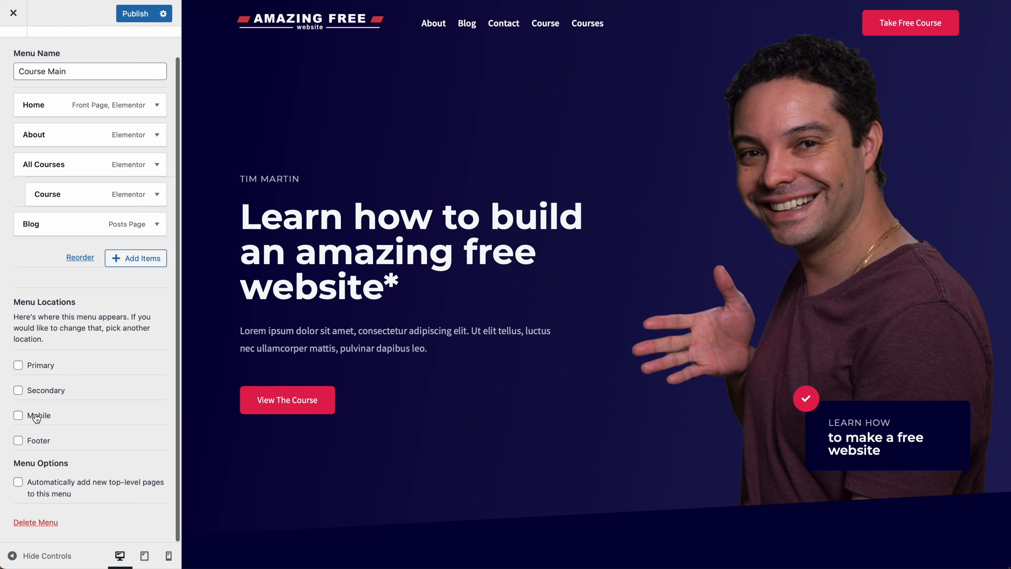
Step: Publish the Course Main menu change and return to the WordPress dashboard
scroll(111, 255, "up", 2)
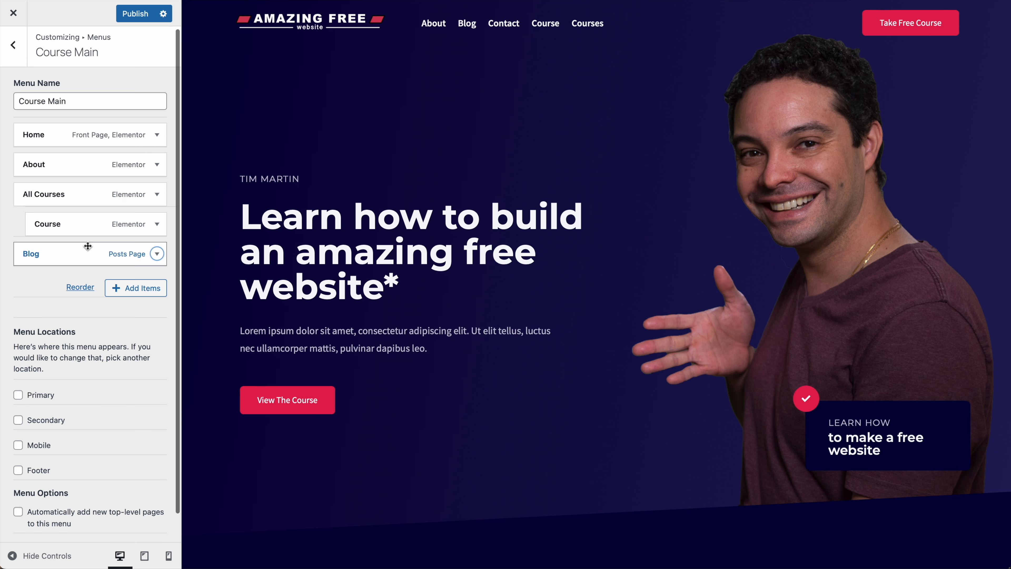
scroll(80, 318, "down", 2)
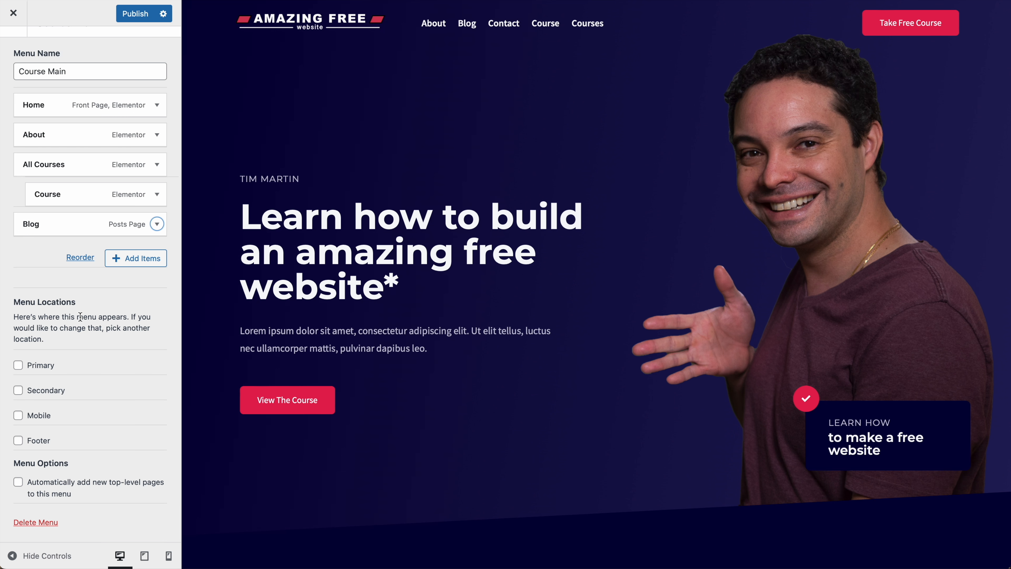
scroll(74, 233, "up", 2)
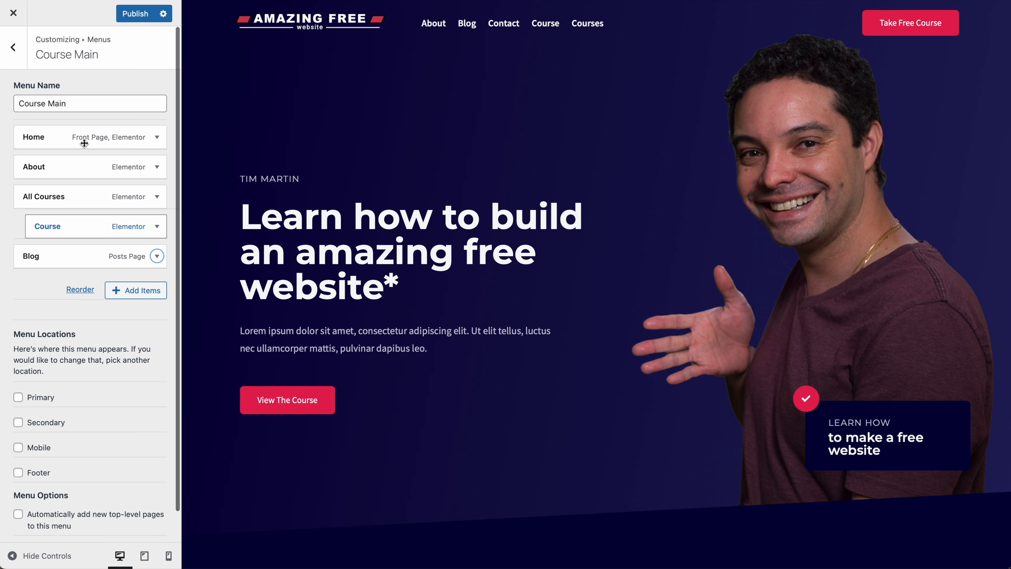
left_click(145, 14)
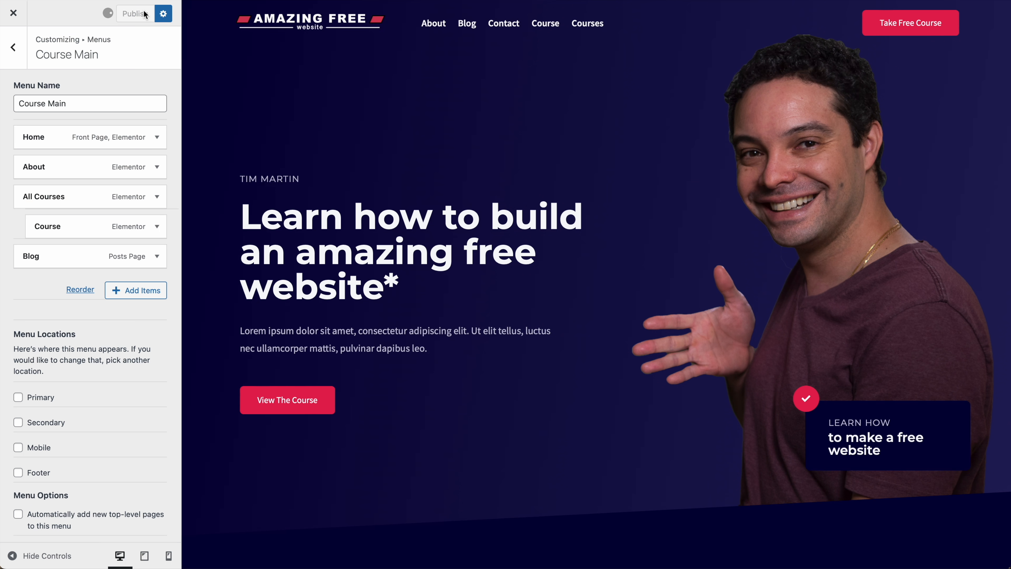
left_click(13, 47)
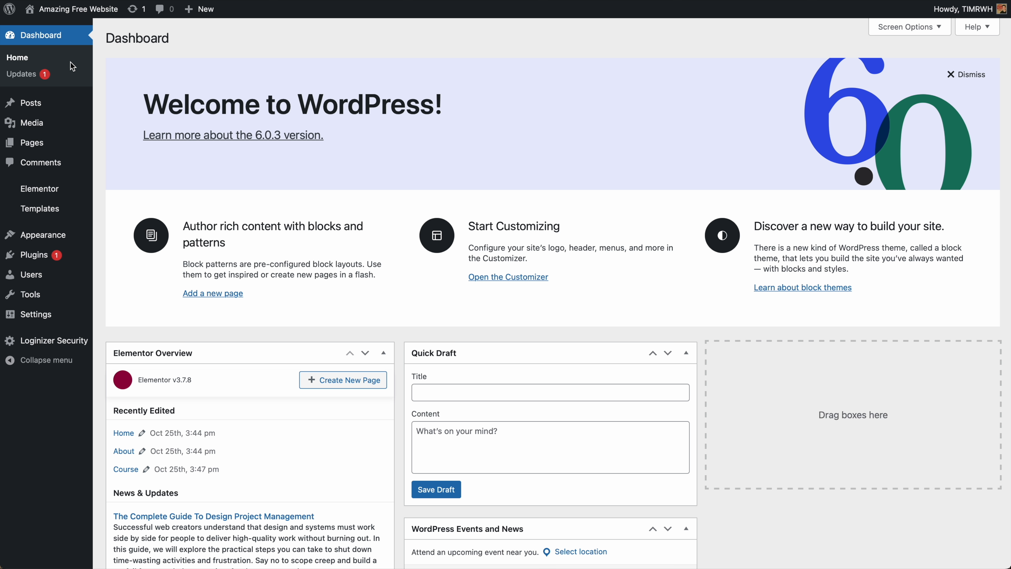
Step: View the list of all pages and the list of all posts
mouse_move(35, 145)
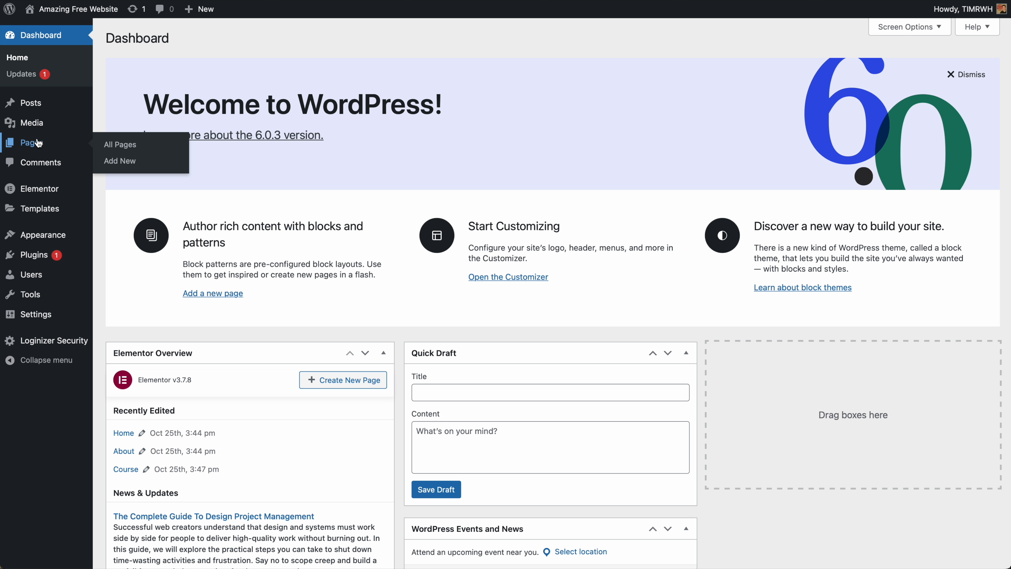
left_click(36, 150)
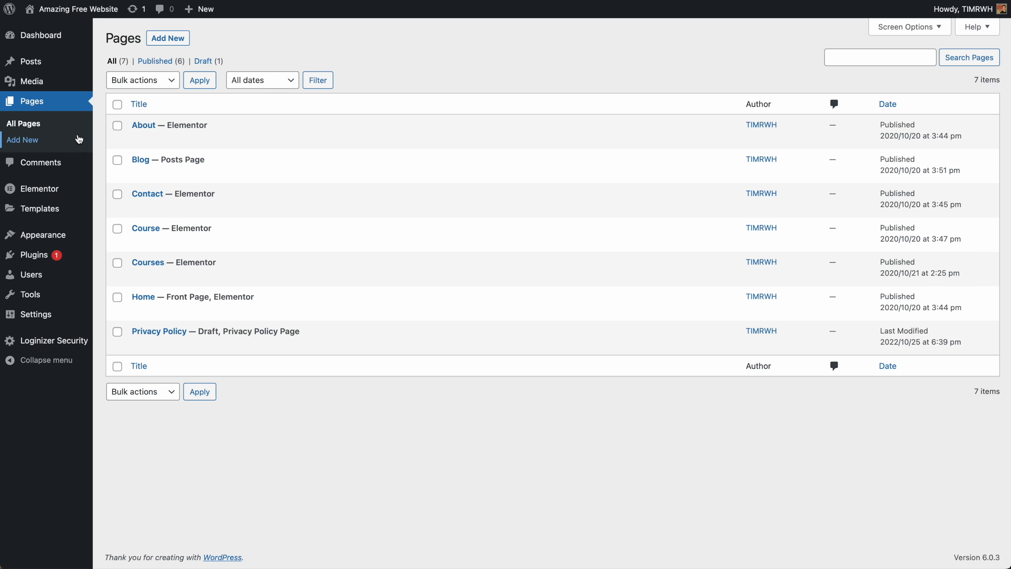
mouse_move(21, 61)
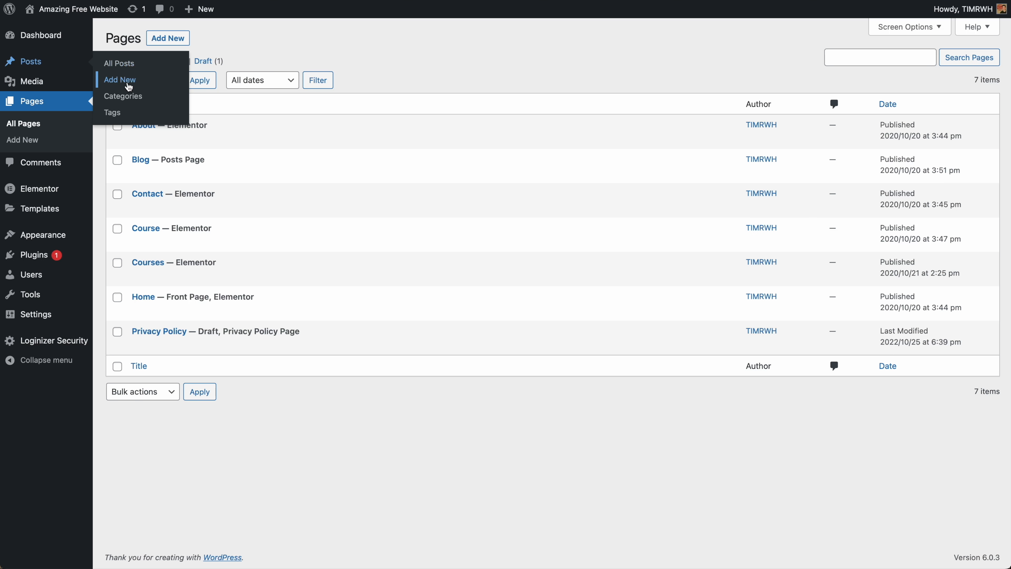
left_click(119, 67)
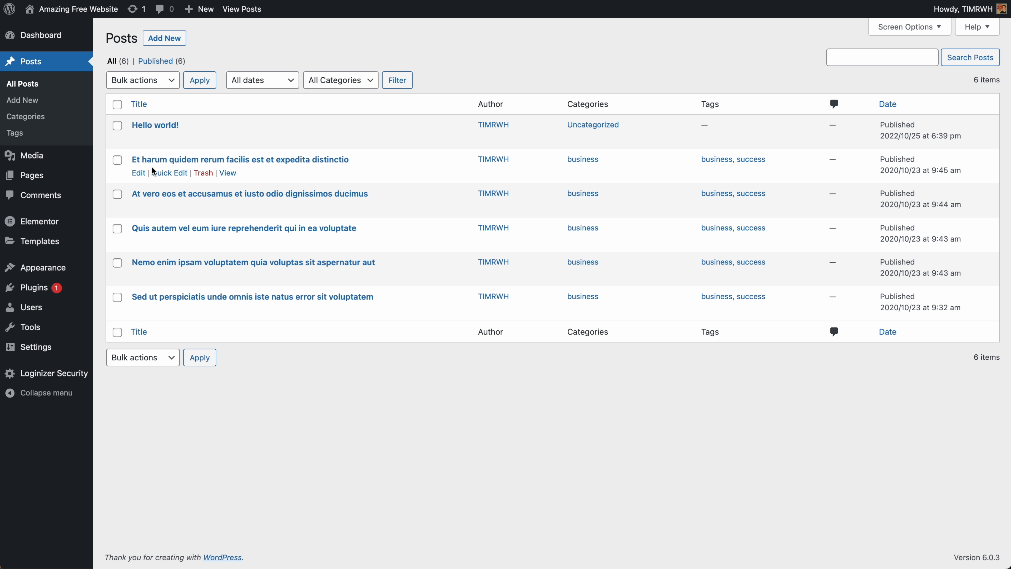
Step: Open the post "Et harum quidem rerum facilis est et expedita distinctio" in the block editor and dismiss the welcome guide
left_click(139, 173)
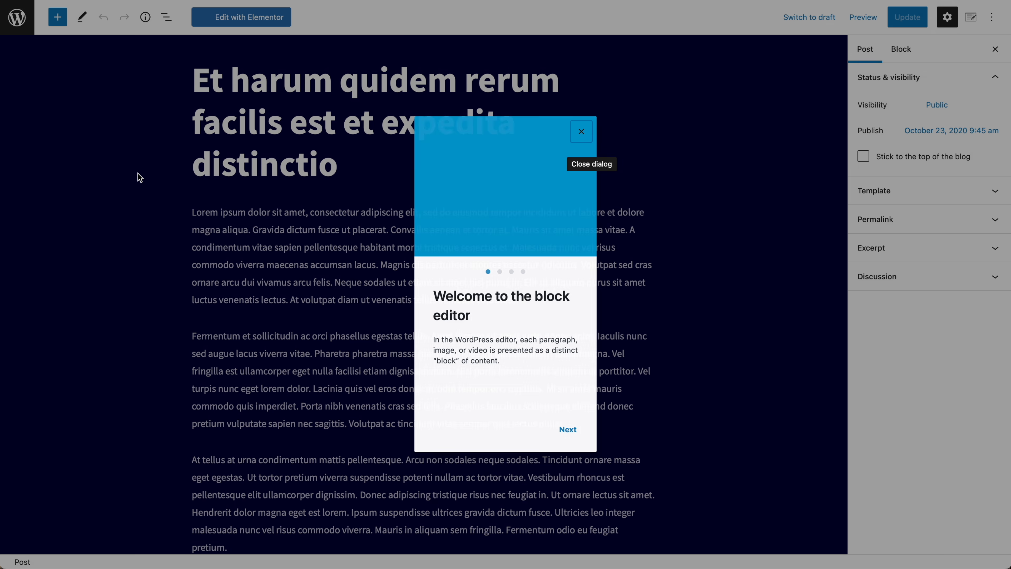
left_click(582, 132)
scroll(415, 190, "down", 12)
scroll(397, 232, "up", 12)
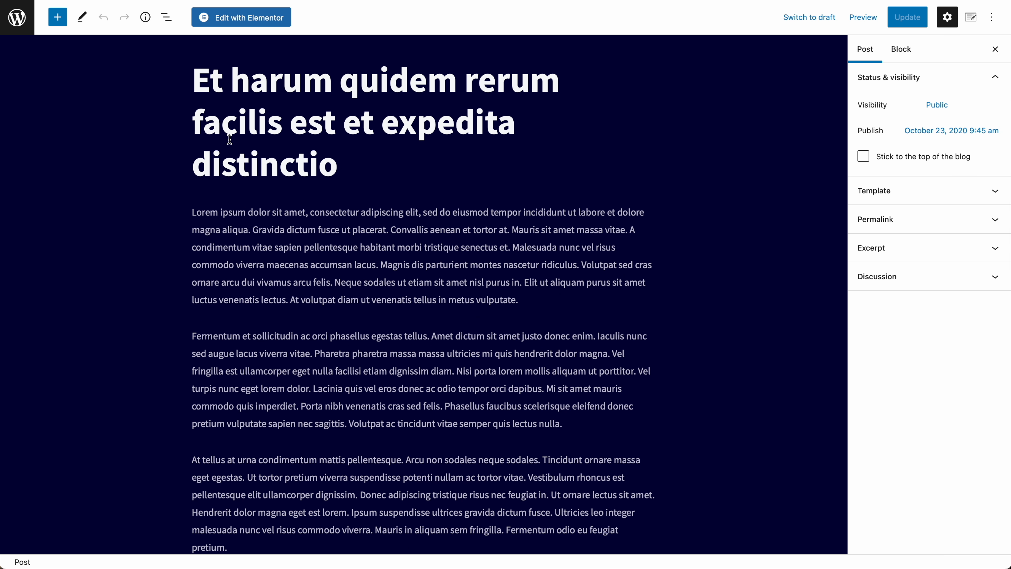
Step: Insert a Heading block between the post's first and second paragraphs and view the post and block settings
left_click(57, 18)
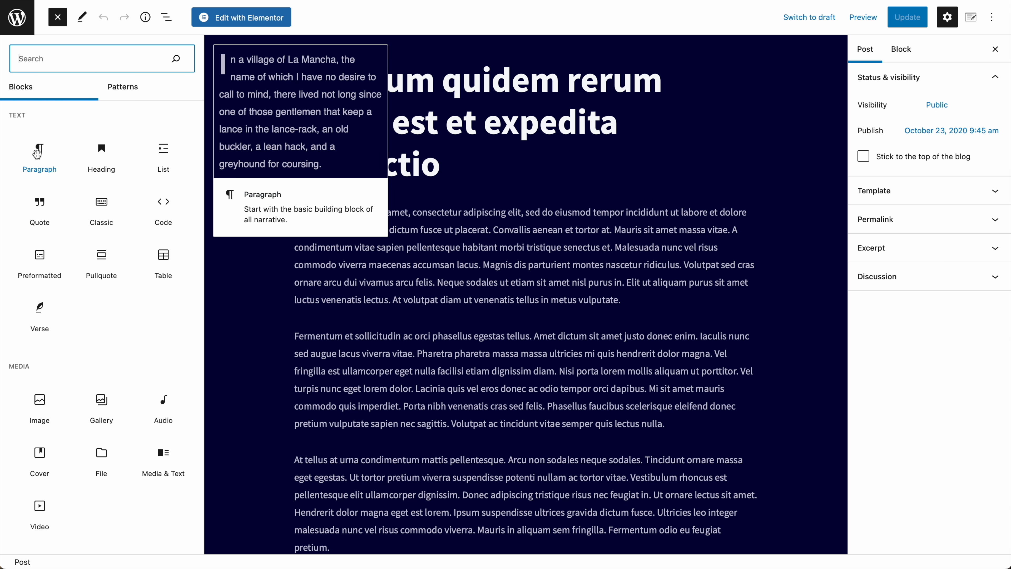
left_click_drag(102, 159, 337, 321)
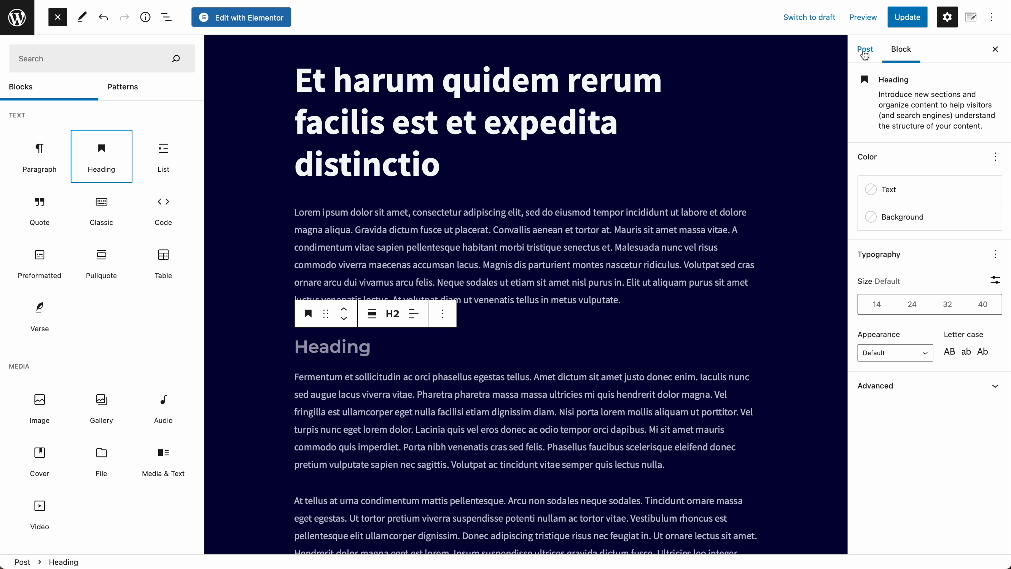
left_click(871, 53)
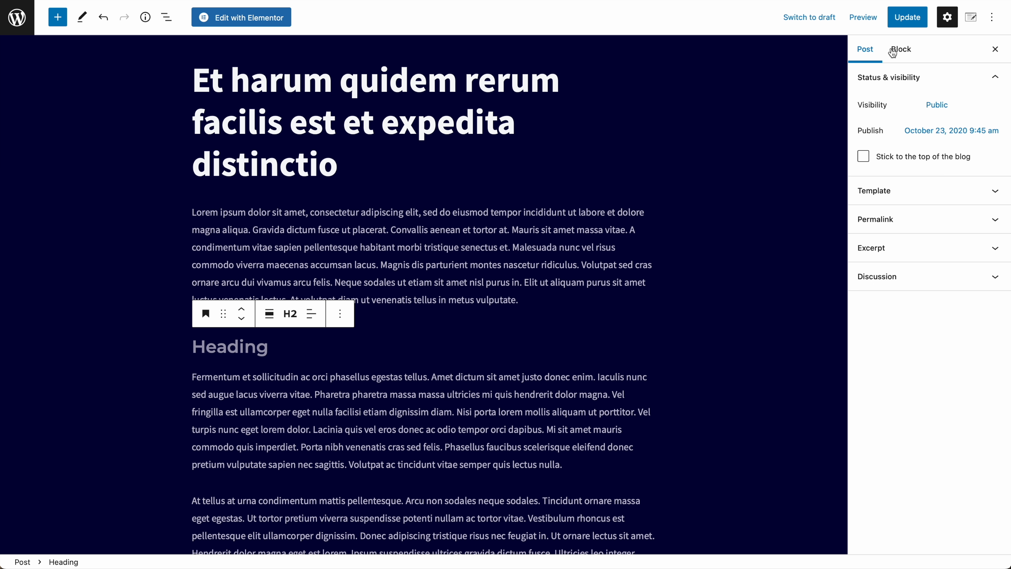
left_click(901, 49)
Step: View the first paragraph's block settings, and update the post before returning to the posts list
left_click(355, 265)
left_click(371, 247)
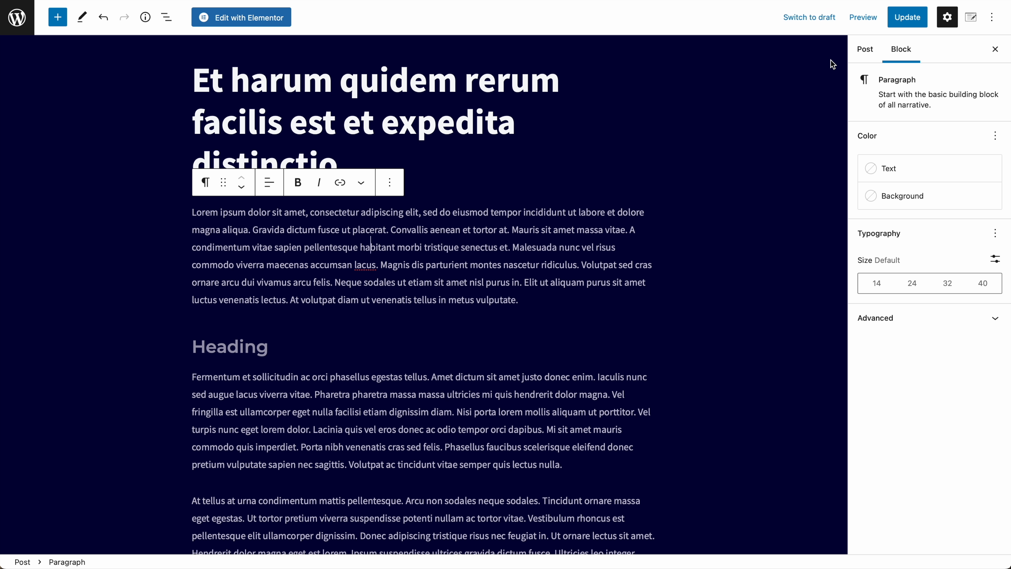
left_click(914, 26)
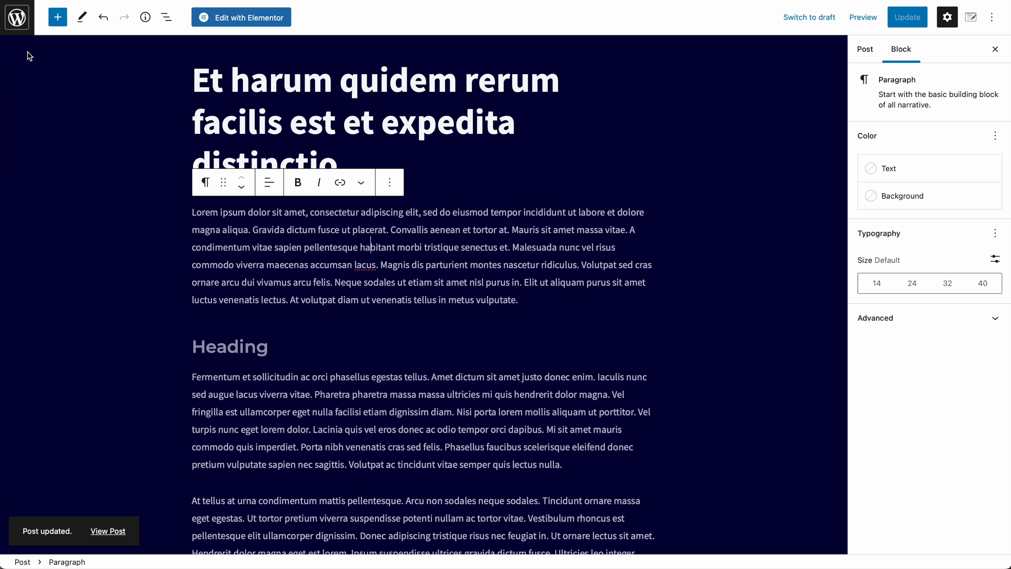
left_click(17, 21)
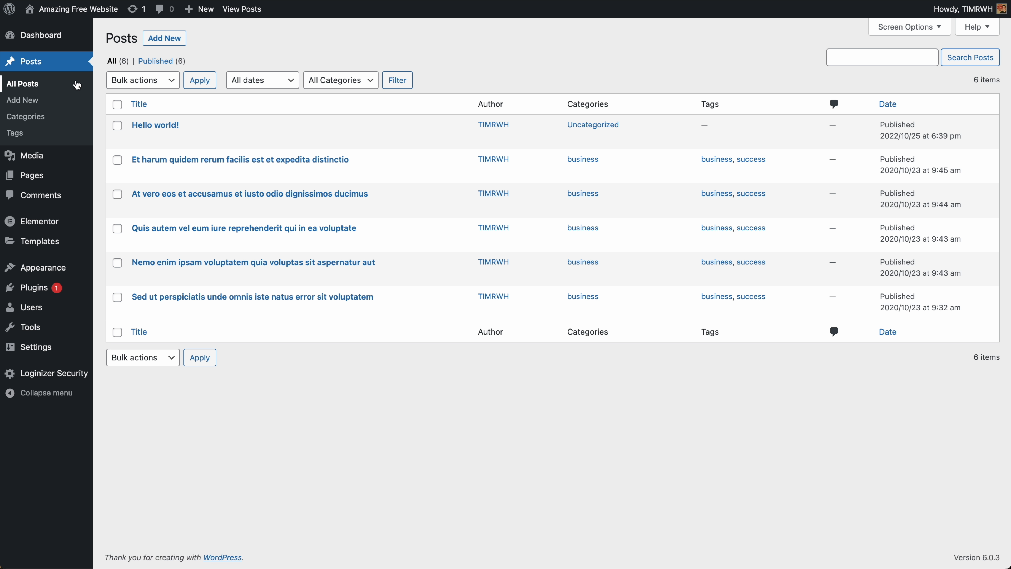